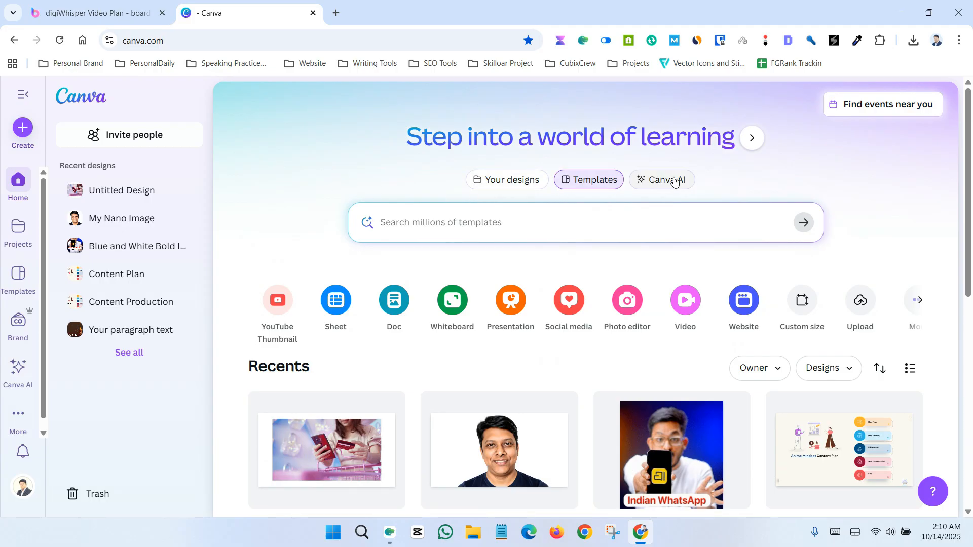
- Search the templates for "YouTube shorts"
left_click(607, 184)
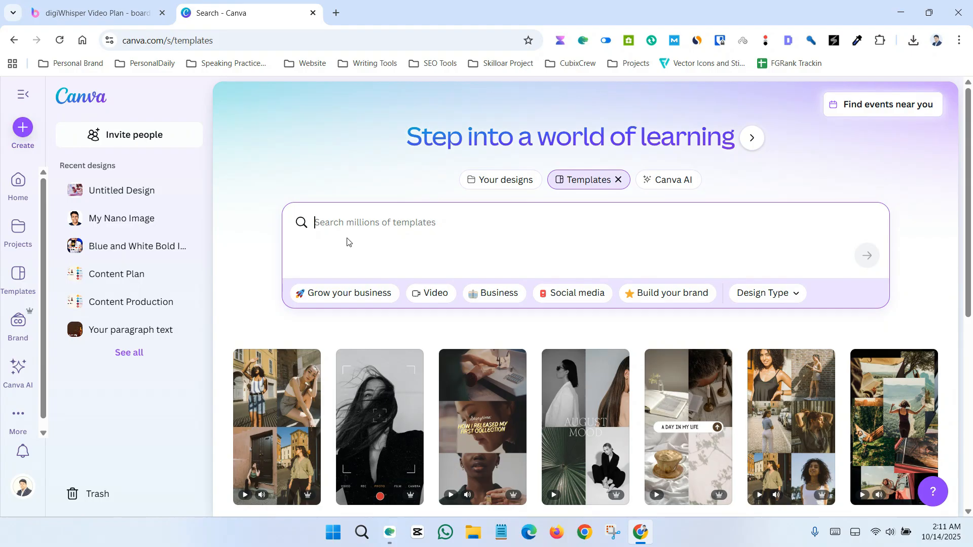
type("YouTube shorts")
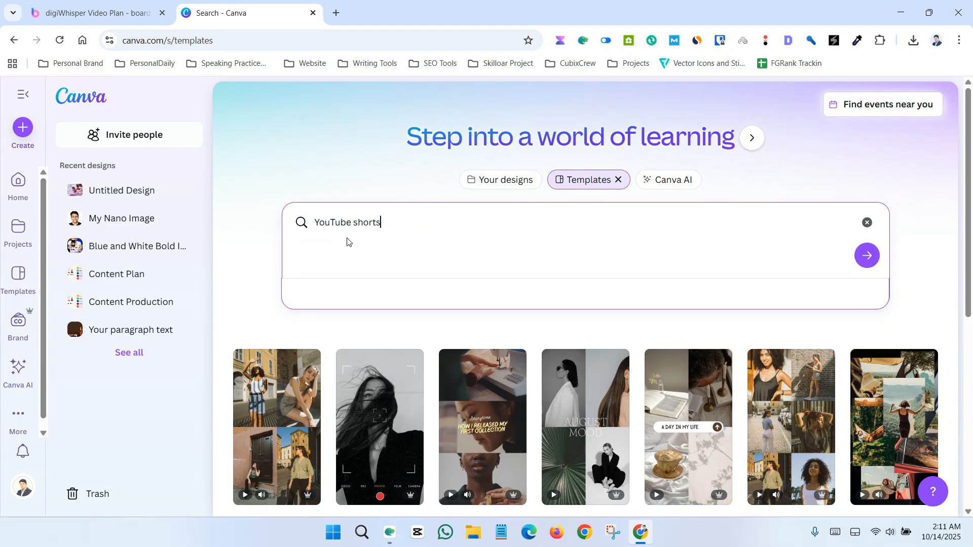
key("Return")
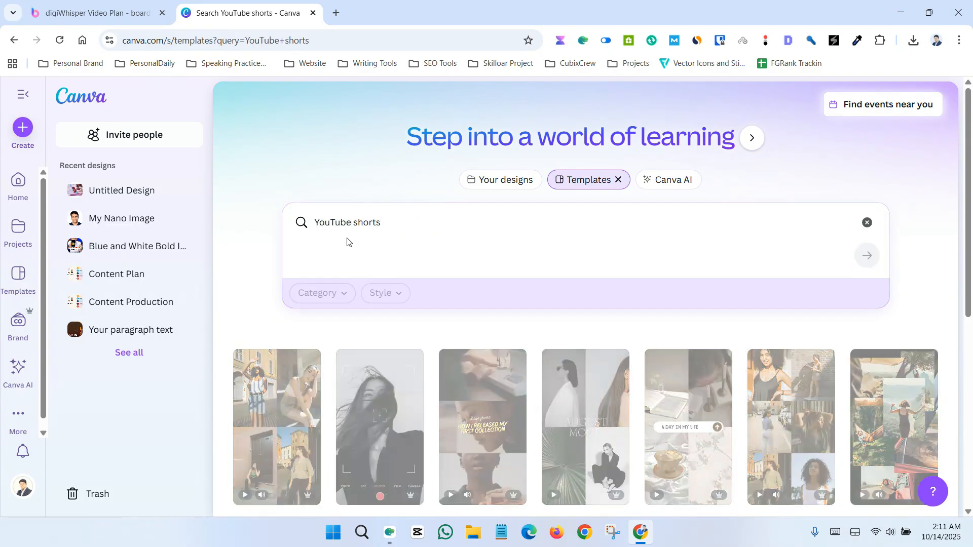
- Browse the YouTube Shorts templates and preview several of their animations to compare the available styles
scroll(347, 242, "down", 5)
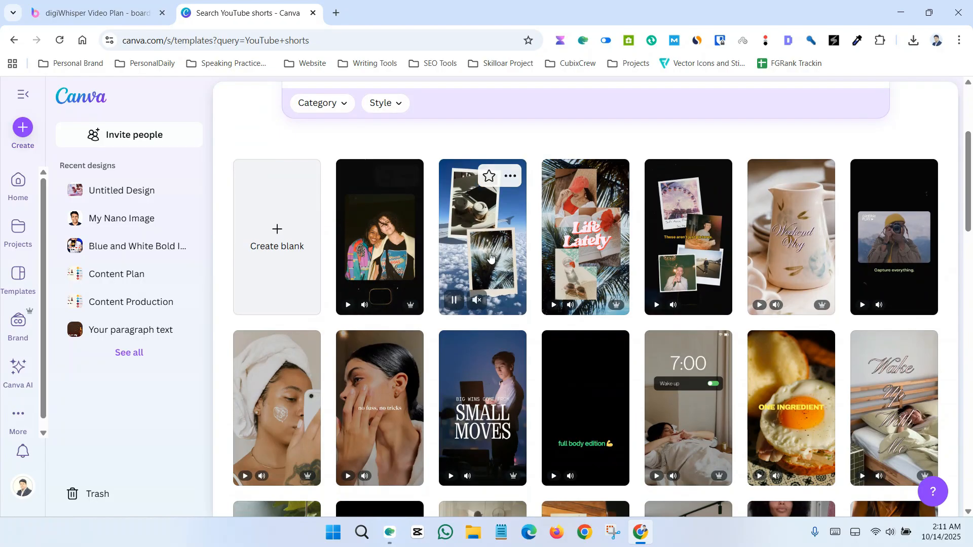
scroll(319, 209, "up", 5)
scroll(582, 247, "down", 5)
scroll(723, 282, "down", 3)
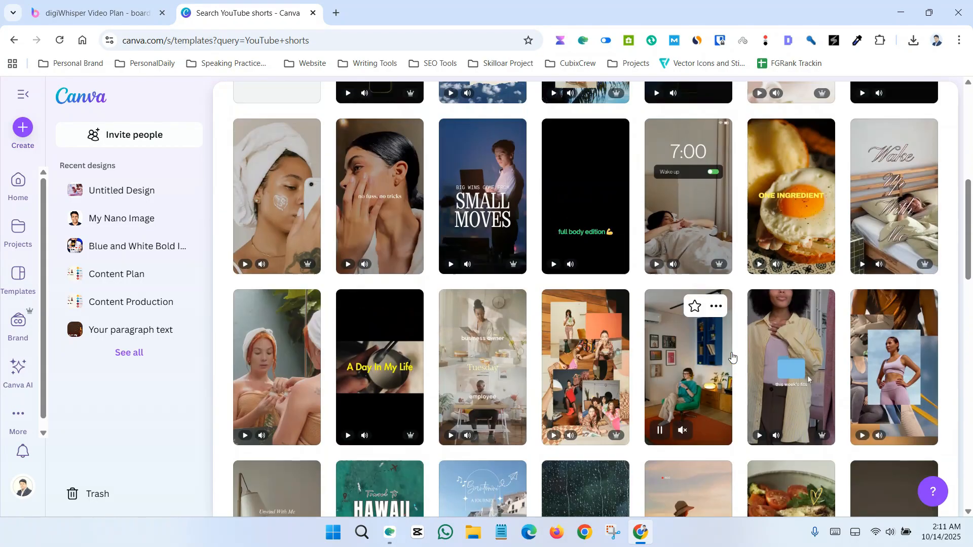
scroll(712, 299, "up", 6)
scroll(256, 213, "down", 1)
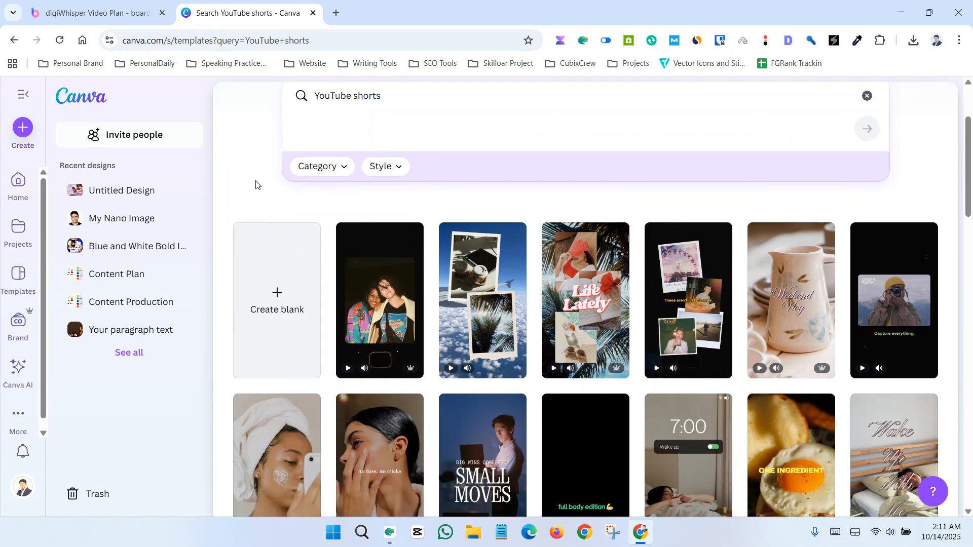
scroll(256, 185, "down", 2)
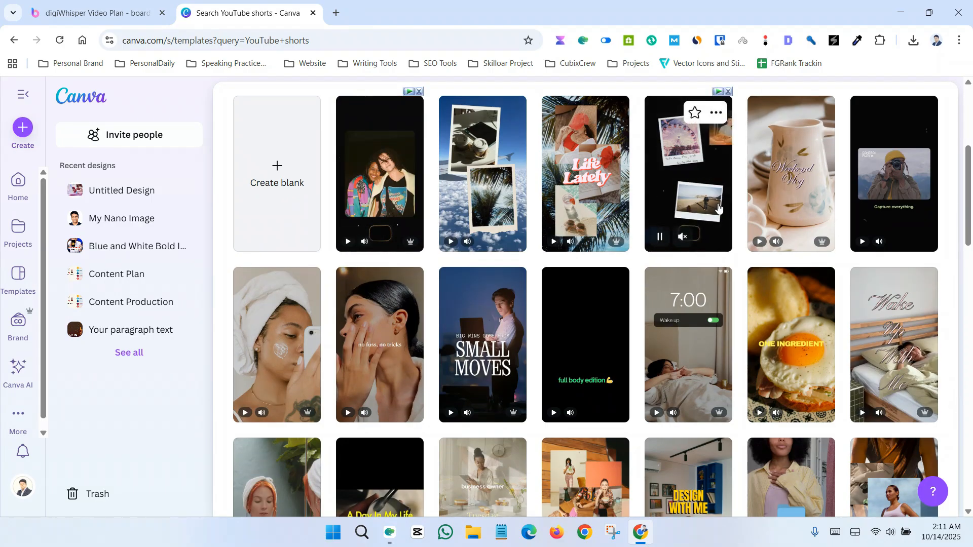
scroll(386, 197, "up", 2)
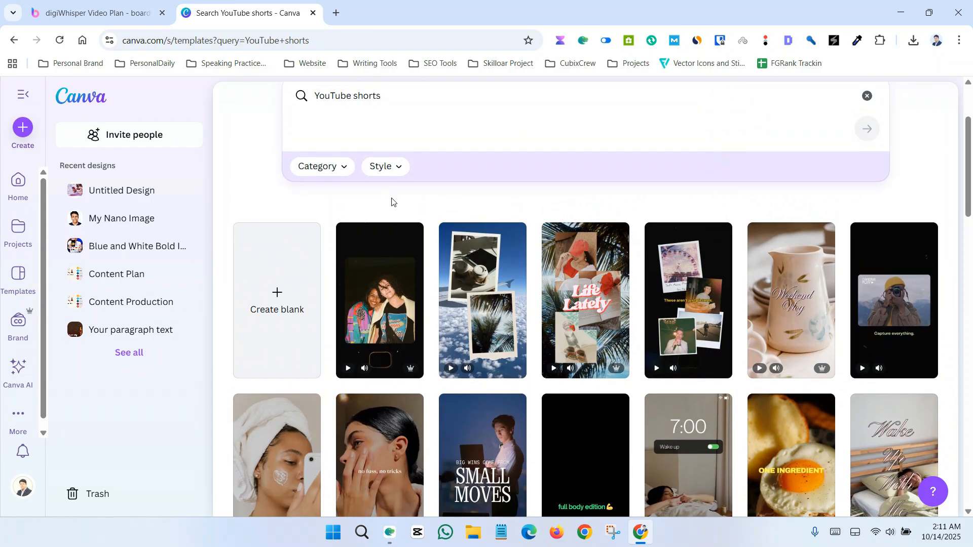
scroll(400, 228, "down", 2)
scroll(413, 257, "up", 2)
mouse_move(371, 311)
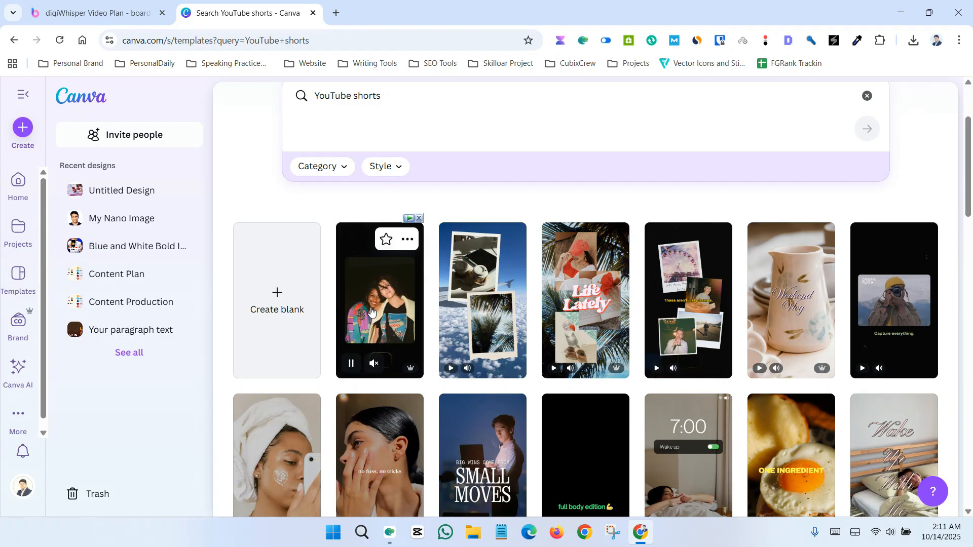
mouse_move(472, 288)
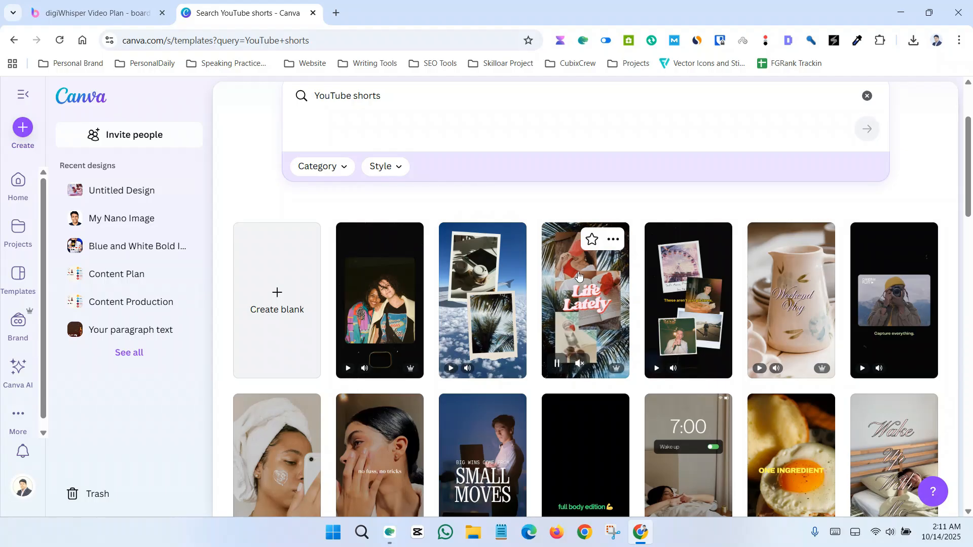
mouse_move(670, 288)
scroll(790, 294, "down", 3)
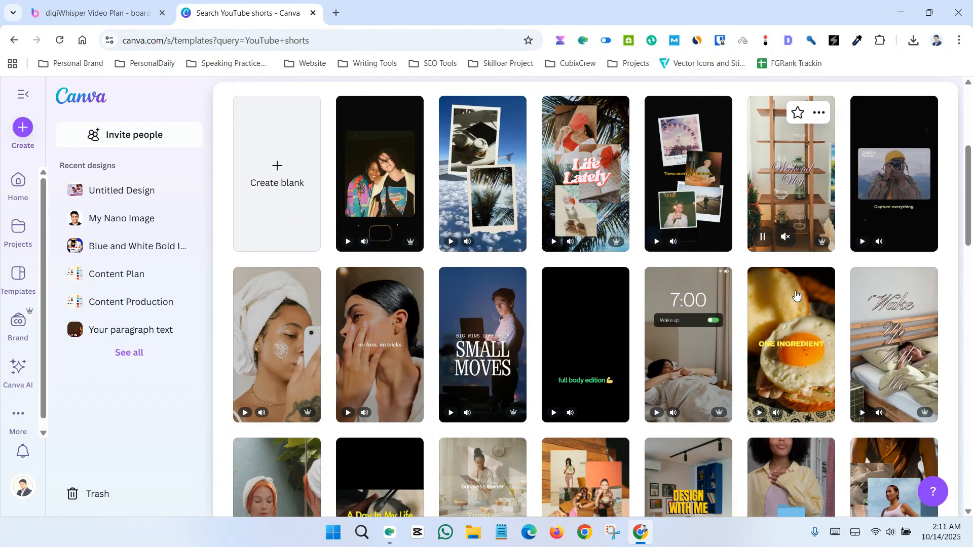
mouse_move(283, 328)
scroll(282, 329, "down", 1)
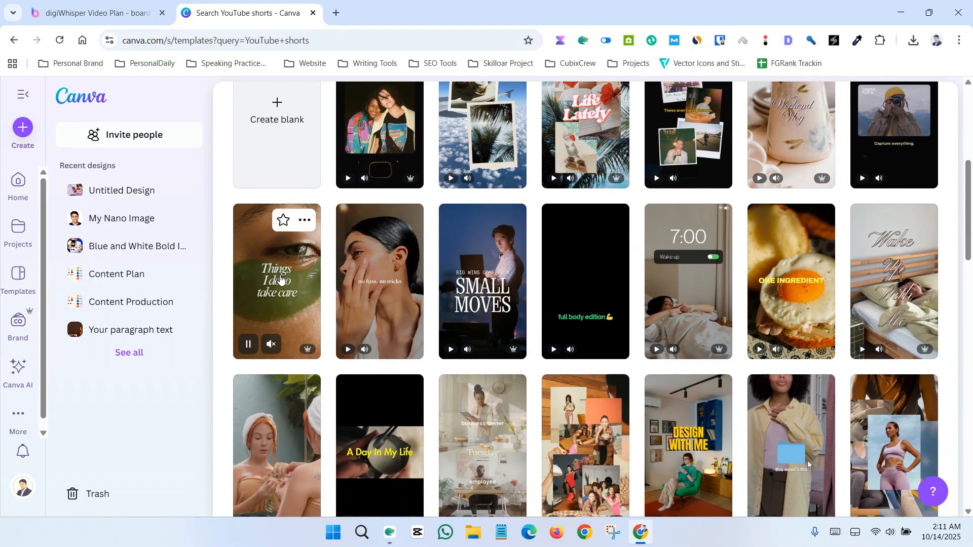
mouse_move(365, 275)
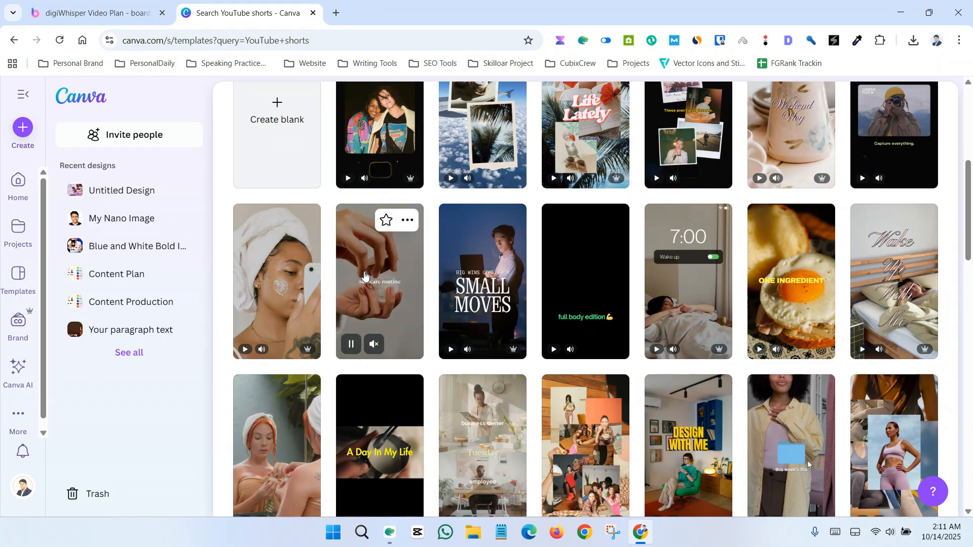
mouse_move(480, 261)
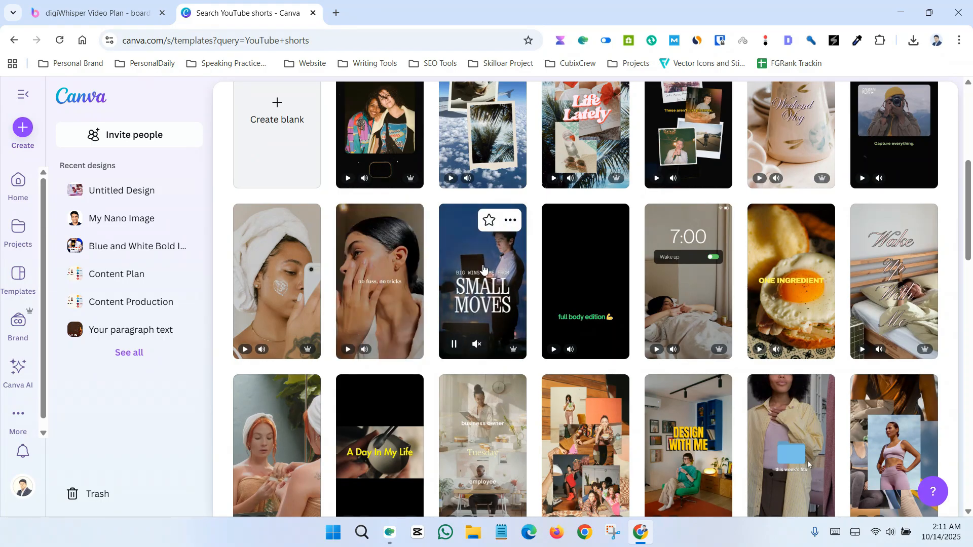
mouse_move(567, 273)
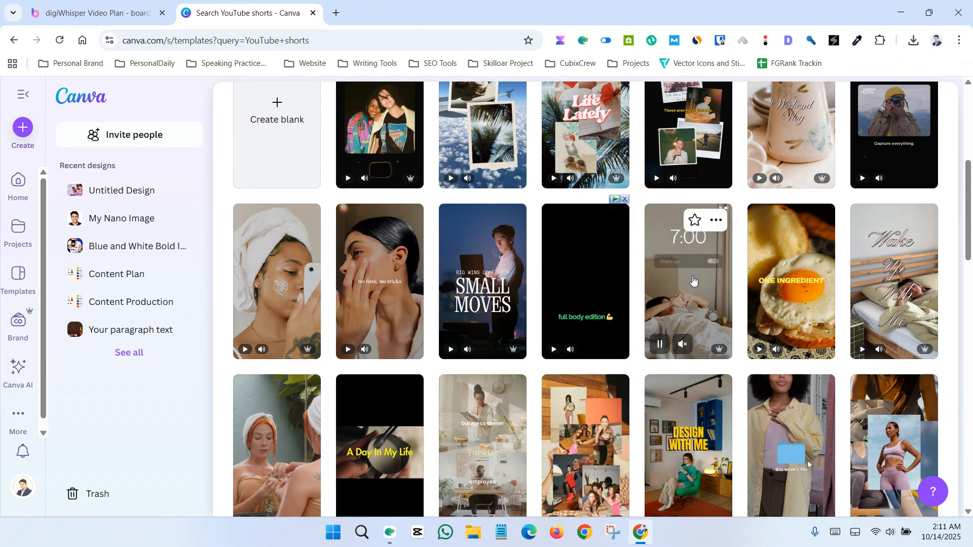
scroll(898, 284, "down", 5)
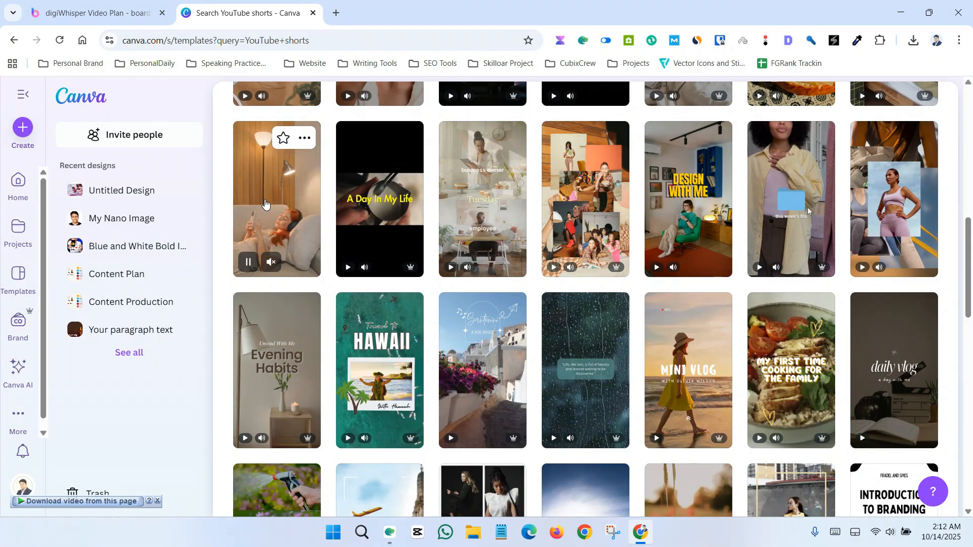
scroll(298, 231, "down", 3)
mouse_move(468, 233)
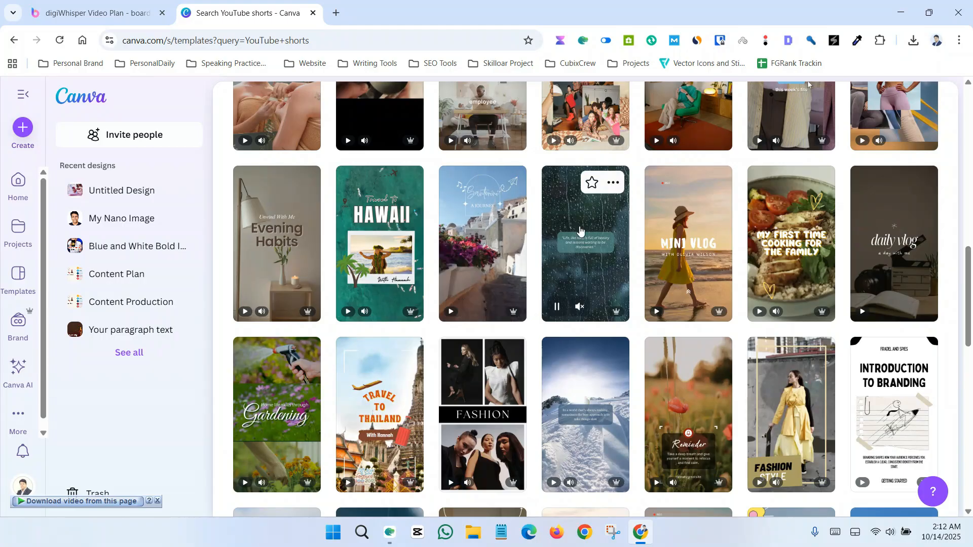
mouse_move(687, 232)
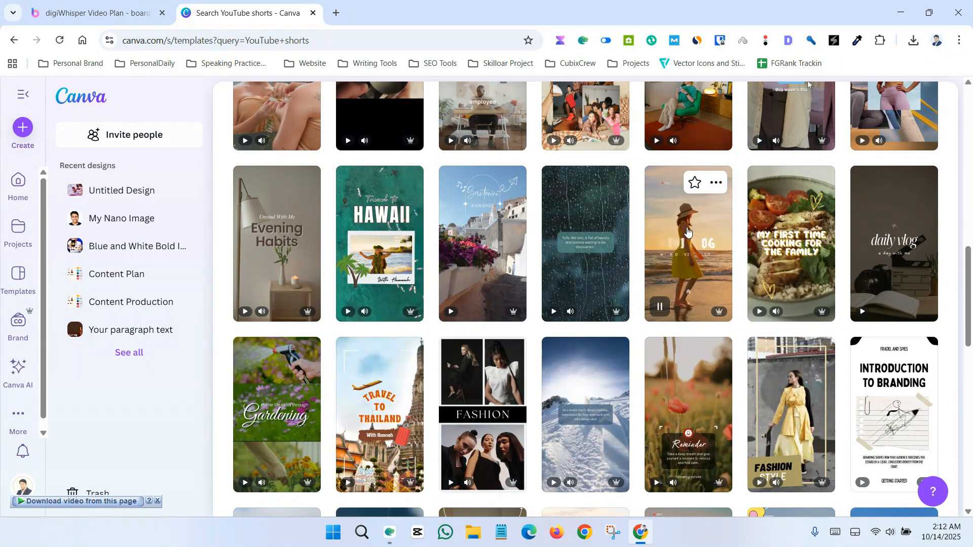
mouse_move(769, 232)
scroll(333, 262, "down", 5)
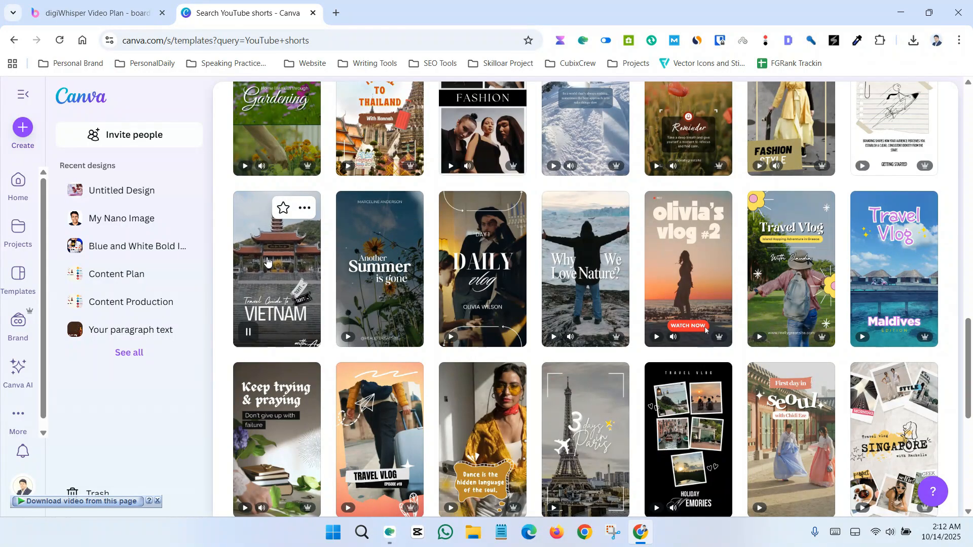
- Open the "Why We Love Nature?" Shorts template for customizing and briefly play its opening scene
left_click(583, 273)
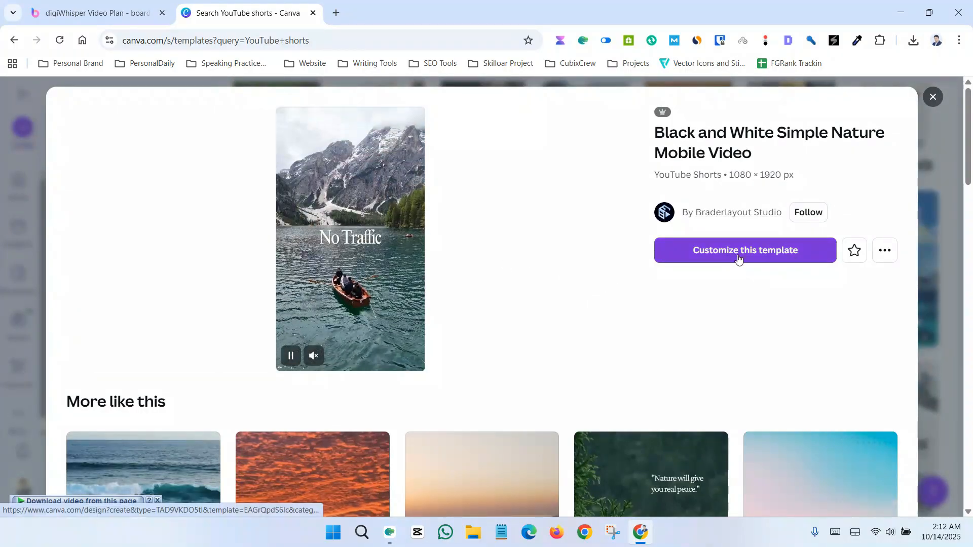
left_click(729, 257)
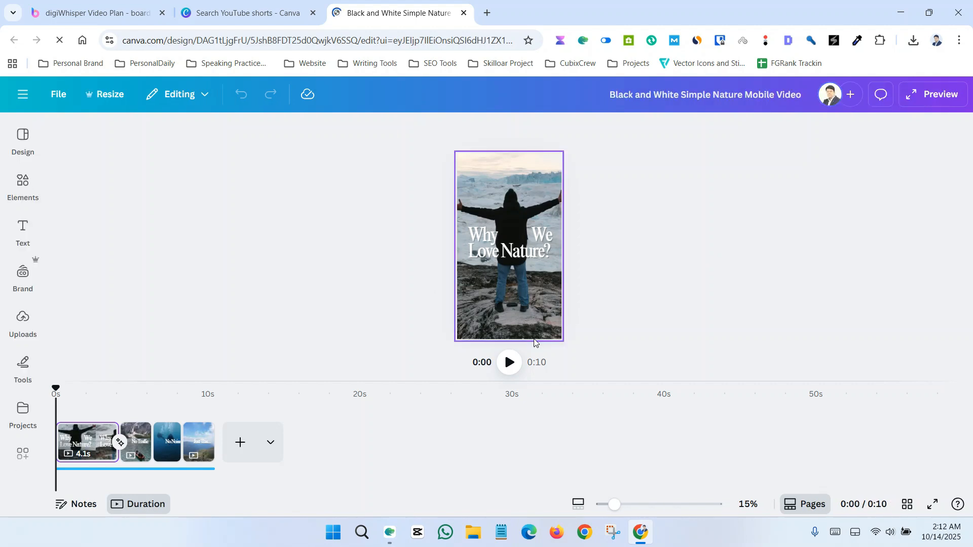
left_click(510, 363)
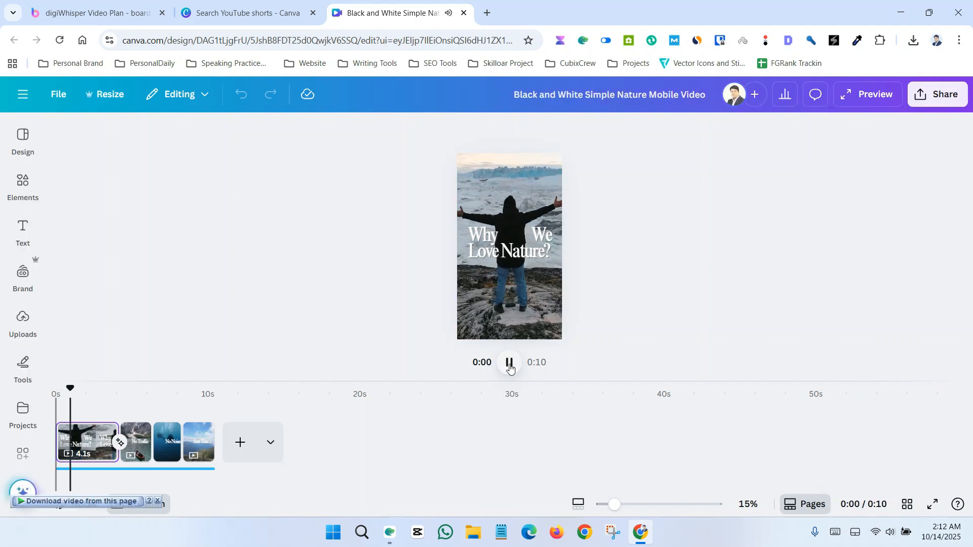
left_click(510, 366)
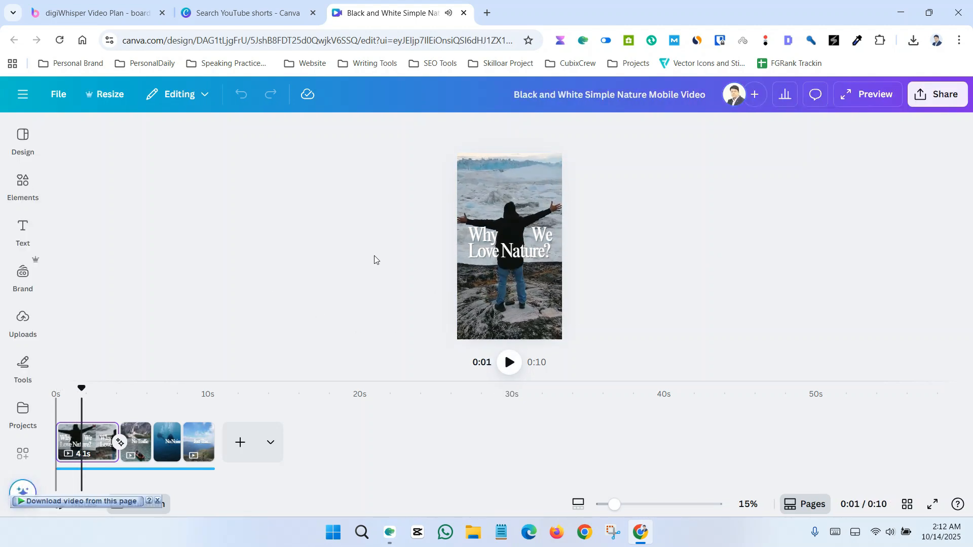
- Replace the first scene's title with "My Dream Life" and fit the text on a single line across the frame
left_click(516, 248)
left_click(516, 248)
left_click(516, 249)
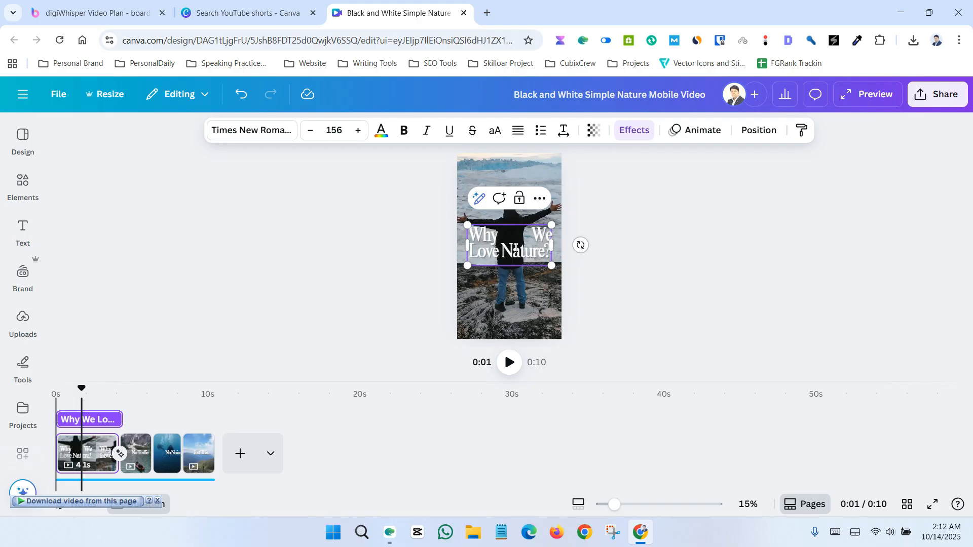
key("ctrl+a")
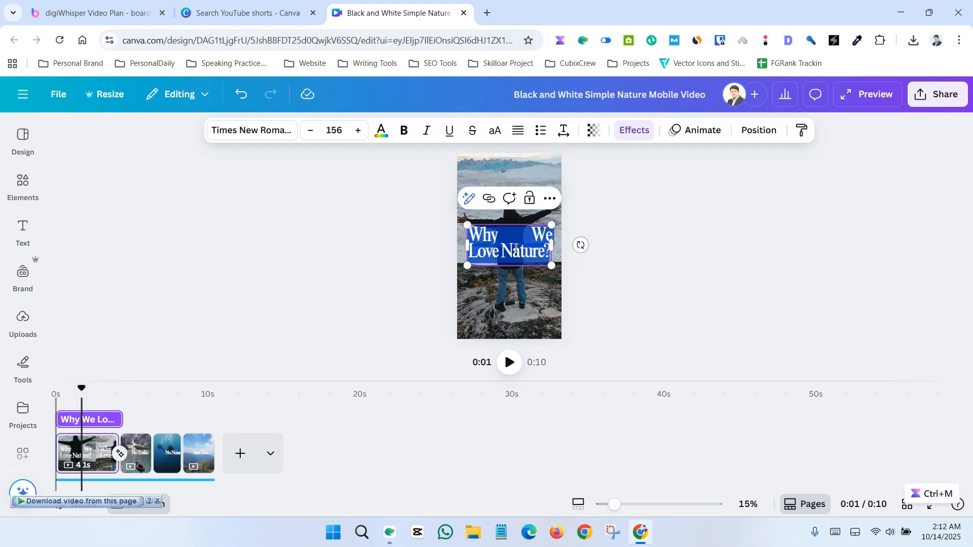
type("My D")
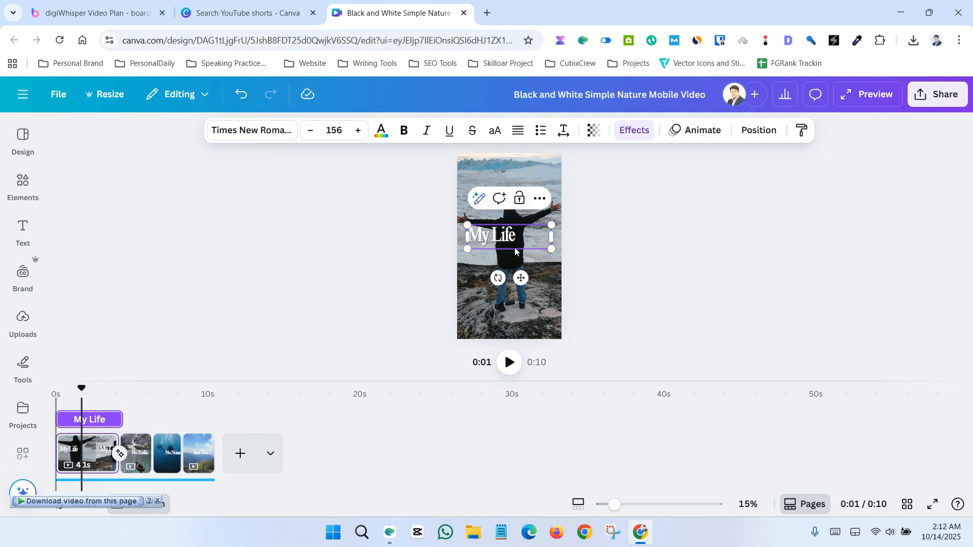
type("ream")
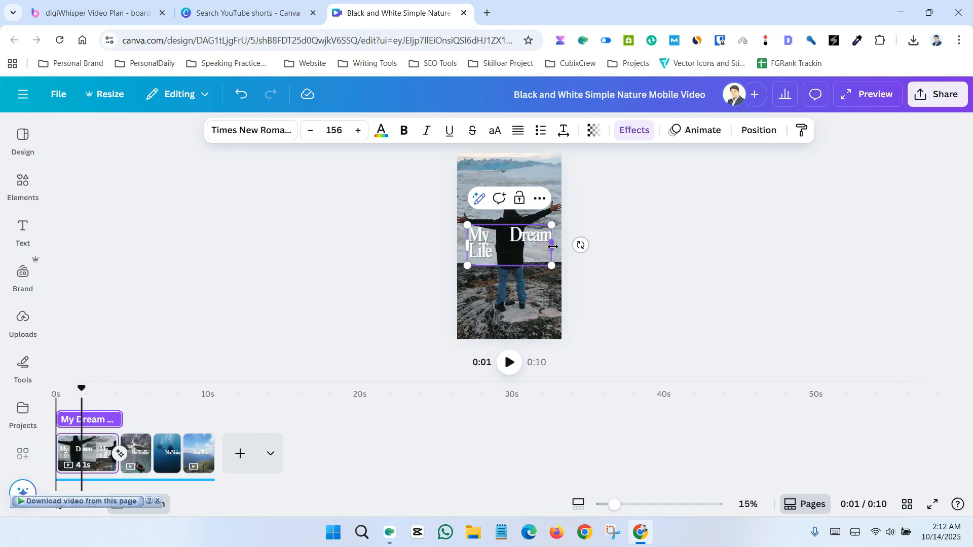
left_click_drag(552, 246, 515, 238)
left_click(400, 246)
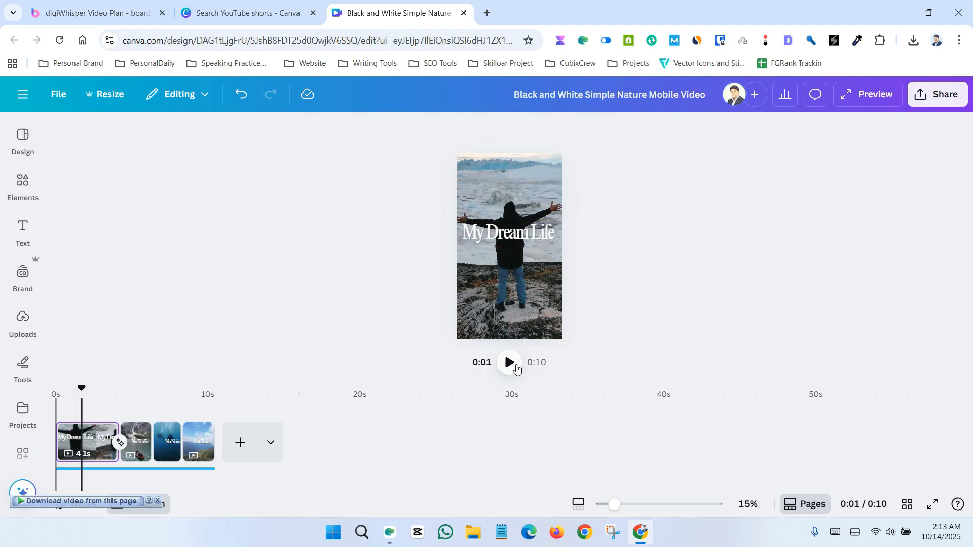
- Play and scrub through the first scene to check how the new title looks over the footage
left_click(512, 366)
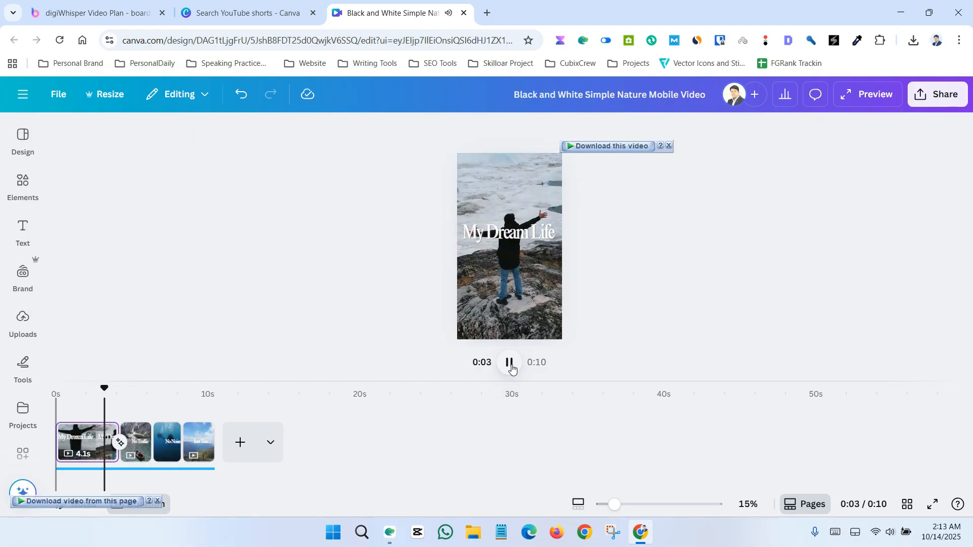
left_click(512, 364)
left_click(512, 178)
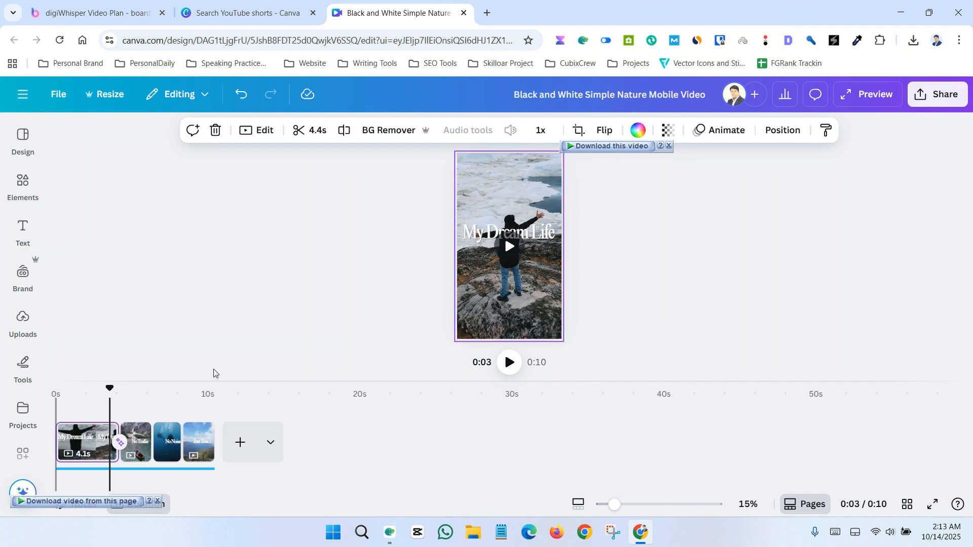
left_click(64, 398)
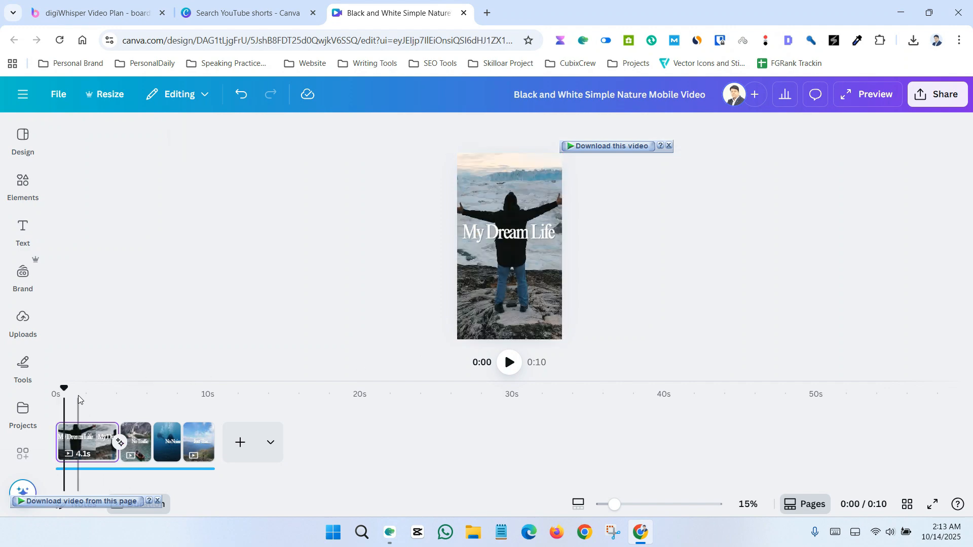
left_click(509, 364)
left_click(509, 364)
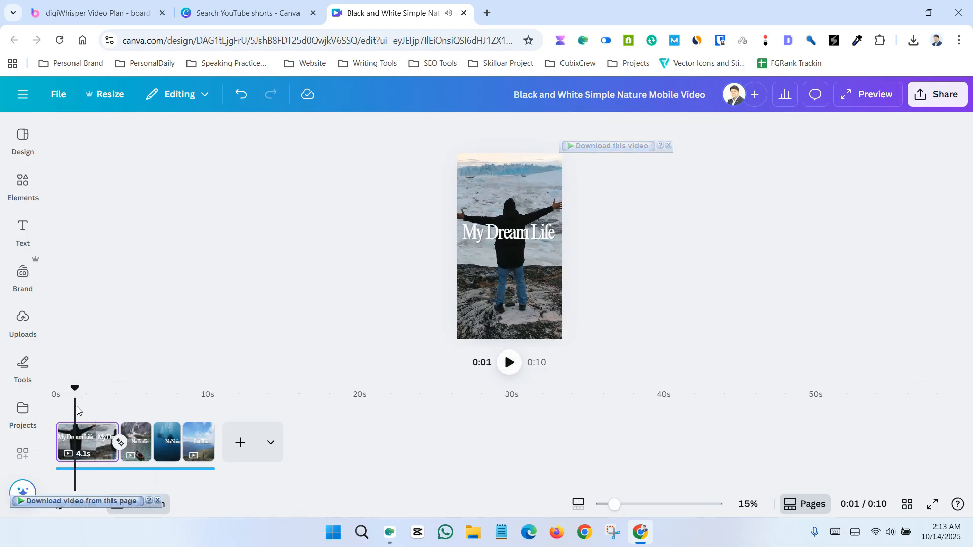
left_click_drag(77, 411, 105, 409)
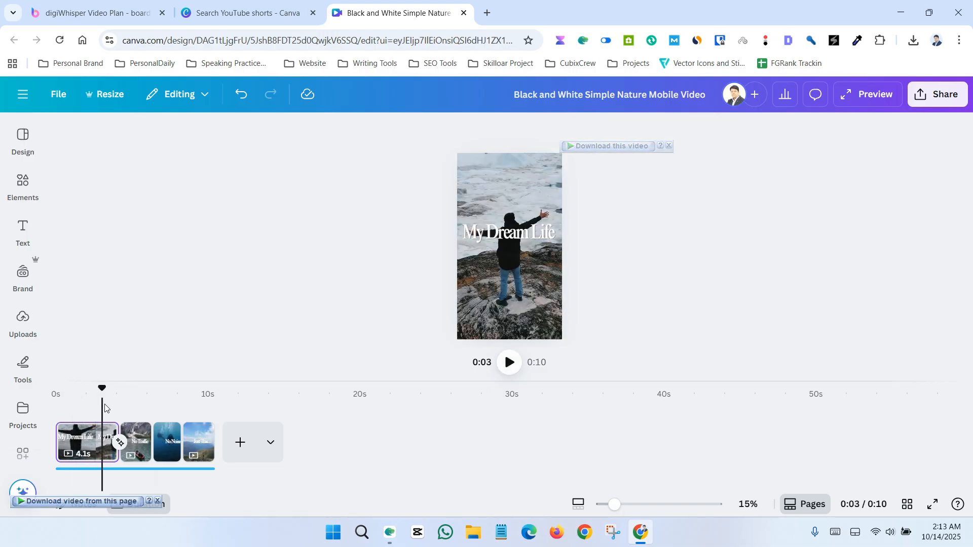
- Look through the scenes following the opening clip, including "No Noise" and "No Traffic"
right_click(135, 437)
left_click(164, 440)
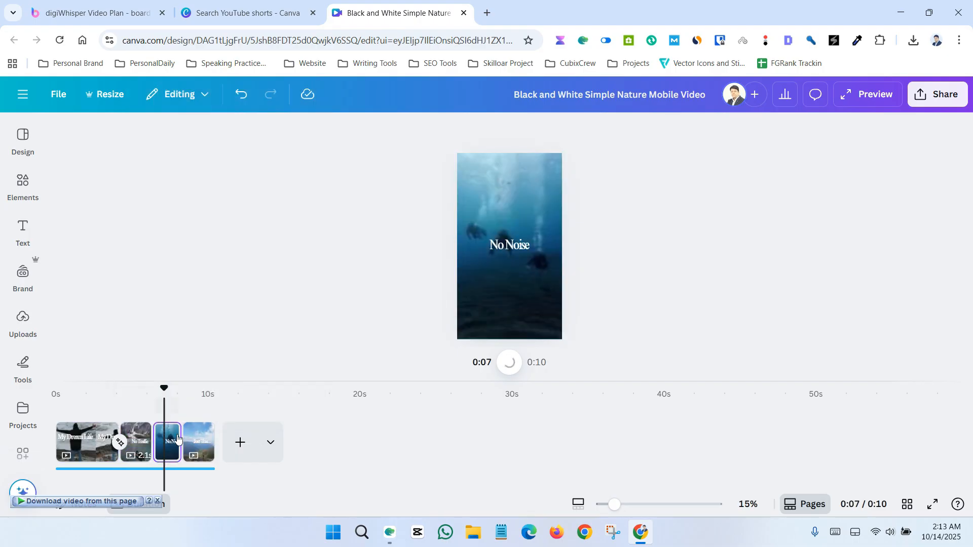
right_click(194, 435)
left_click(140, 395)
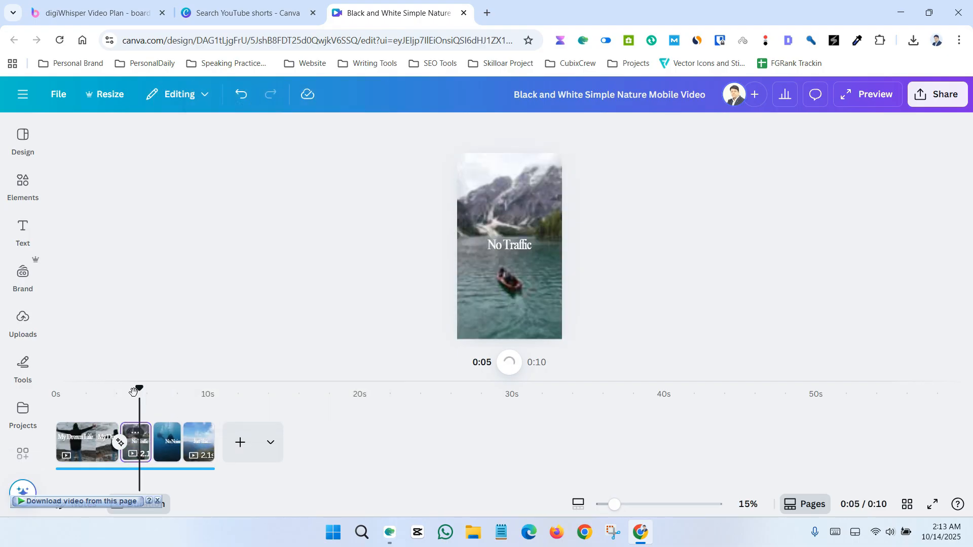
- Play the whole video from the beginning to review all four scenes in sequence
left_click_drag(139, 391, 50, 391)
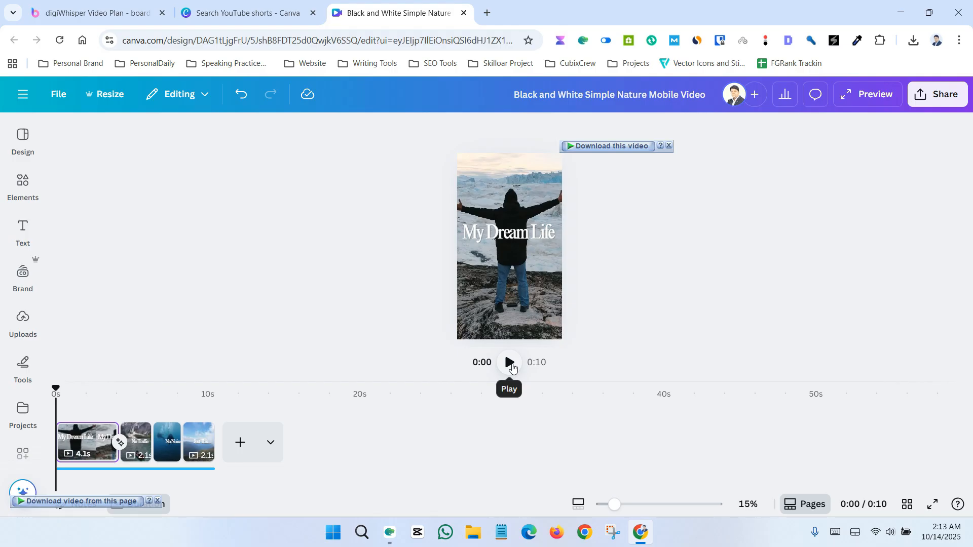
left_click(510, 369)
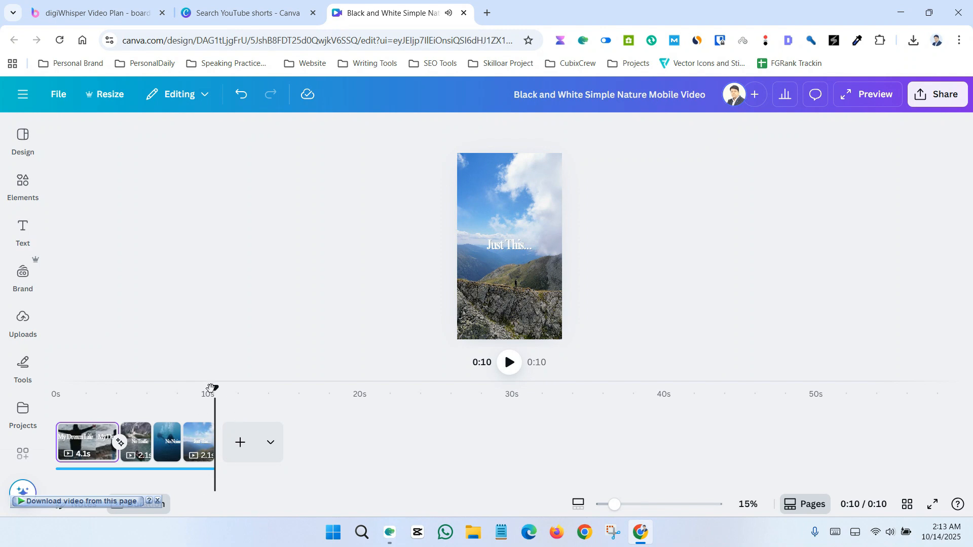
- Replace the text over the lake footage in the second scene with "Myself"
left_click_drag(215, 395, 134, 396)
left_click(133, 440)
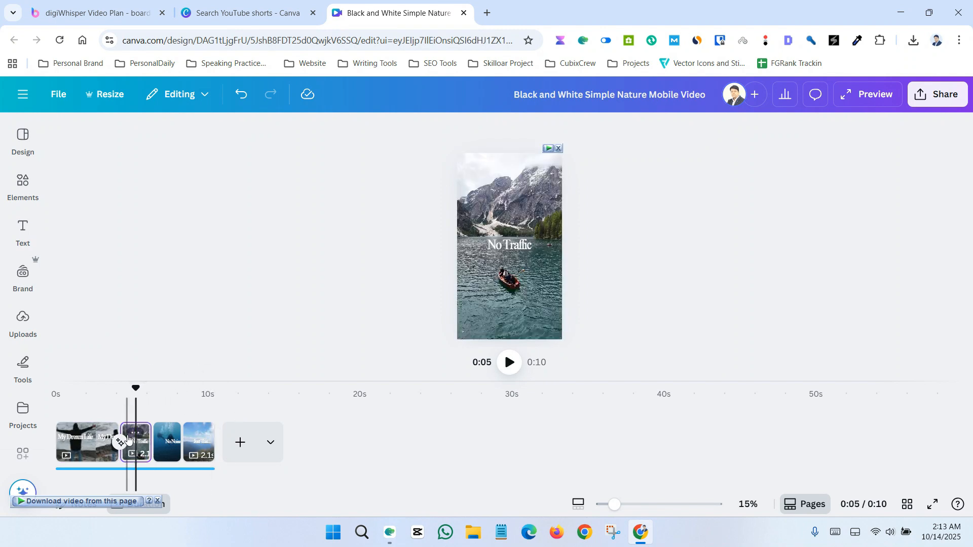
left_click(135, 437)
left_click(135, 437)
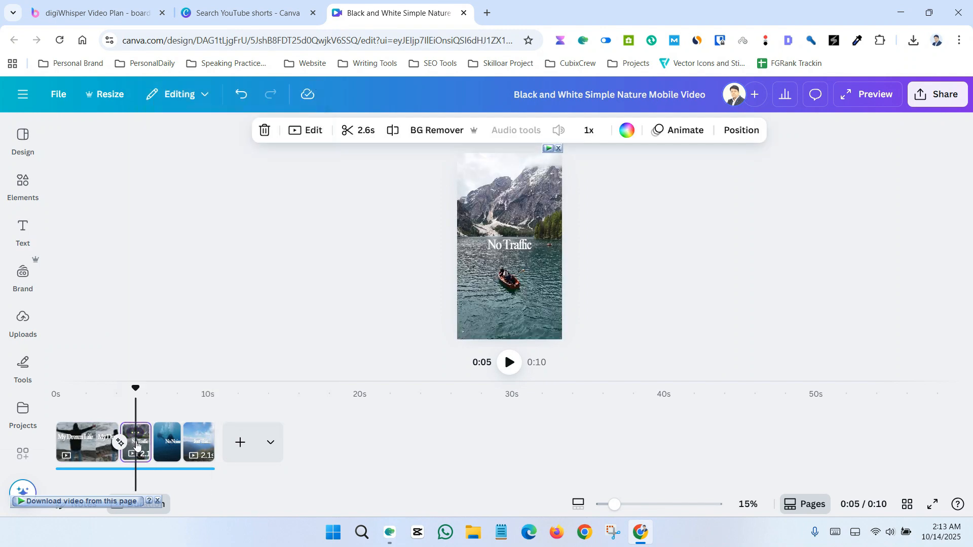
double_click(504, 250)
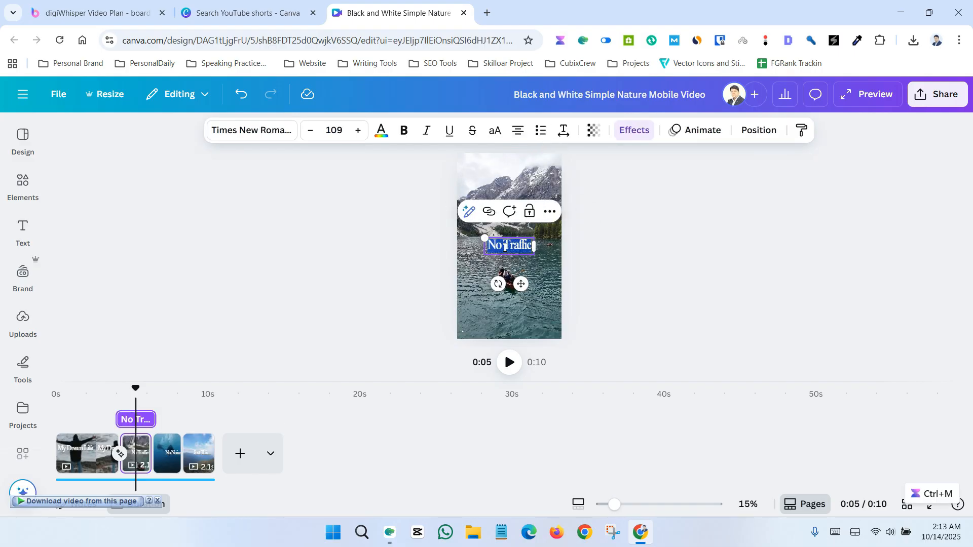
type("Myself")
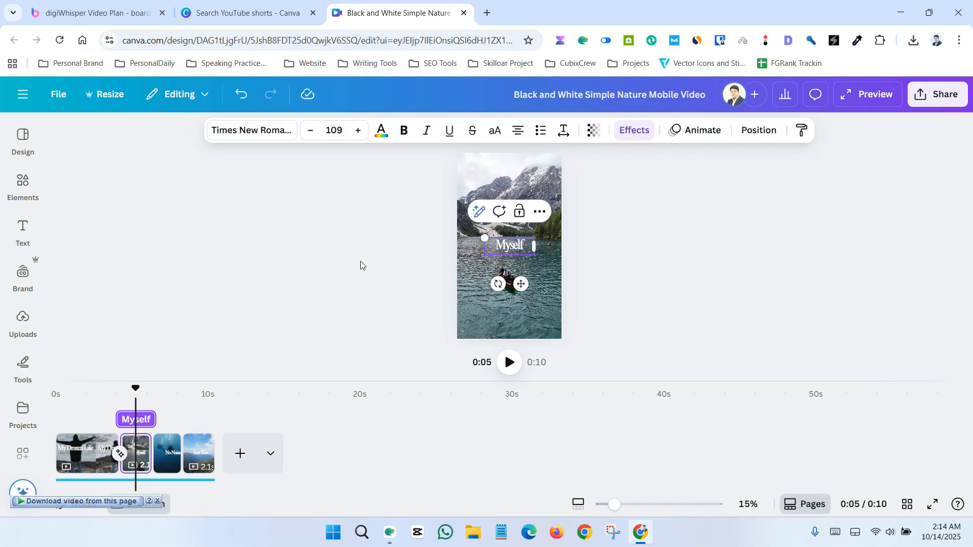
left_click(361, 264)
- Replace the text in the third scene, over the underwater footage, with "Alone"
left_click(171, 454)
left_click(510, 247)
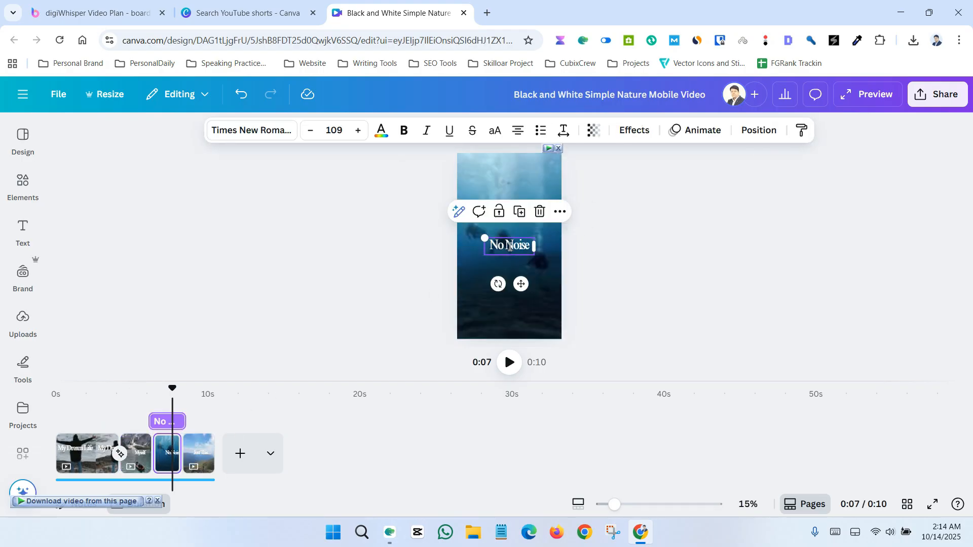
left_click(510, 247)
type("Alone")
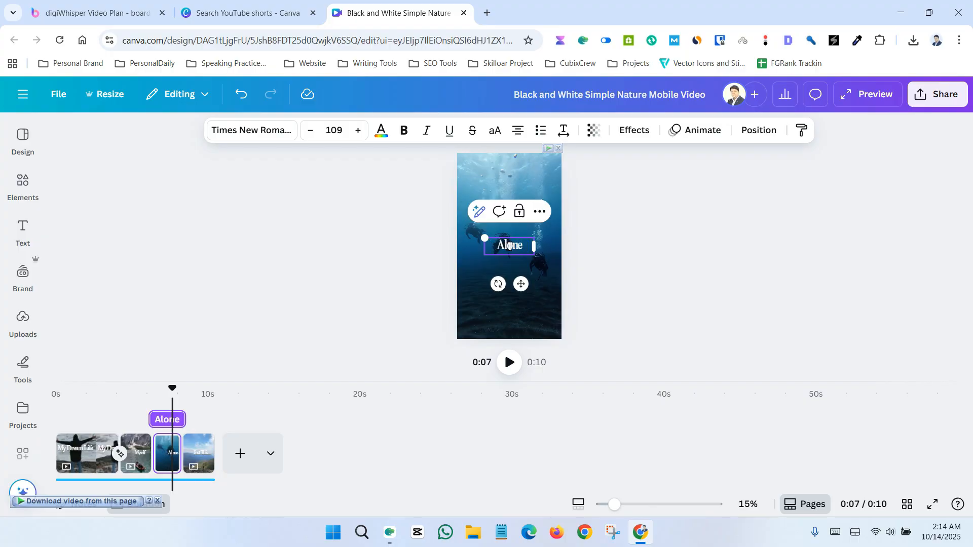
left_click(637, 287)
- Replace the text over the mountain footage in the last scene with "Start now"
left_click(198, 446)
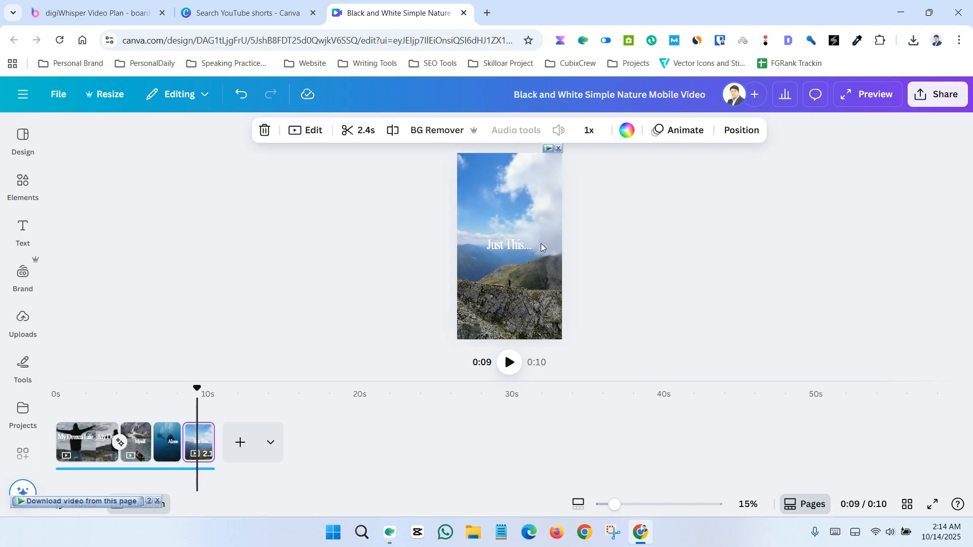
double_click(513, 246)
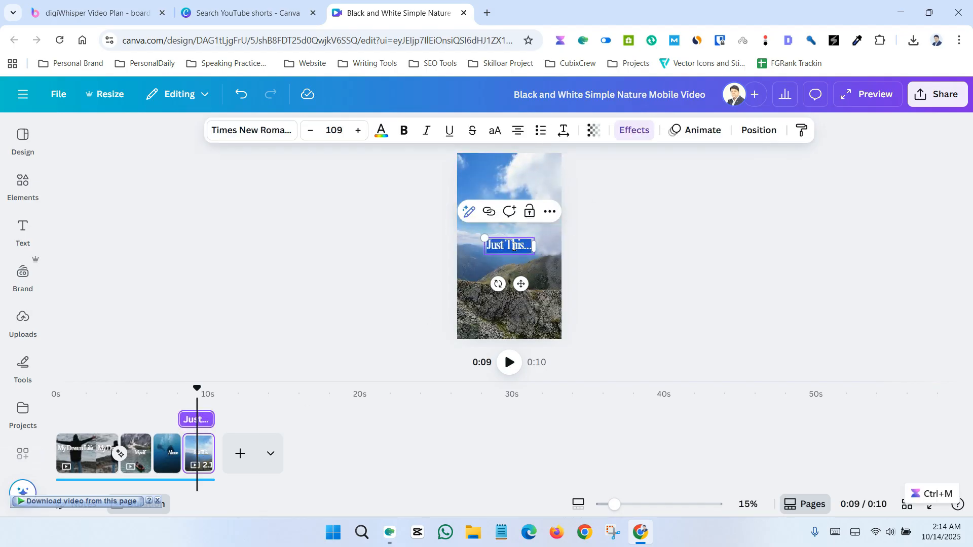
type("Start now")
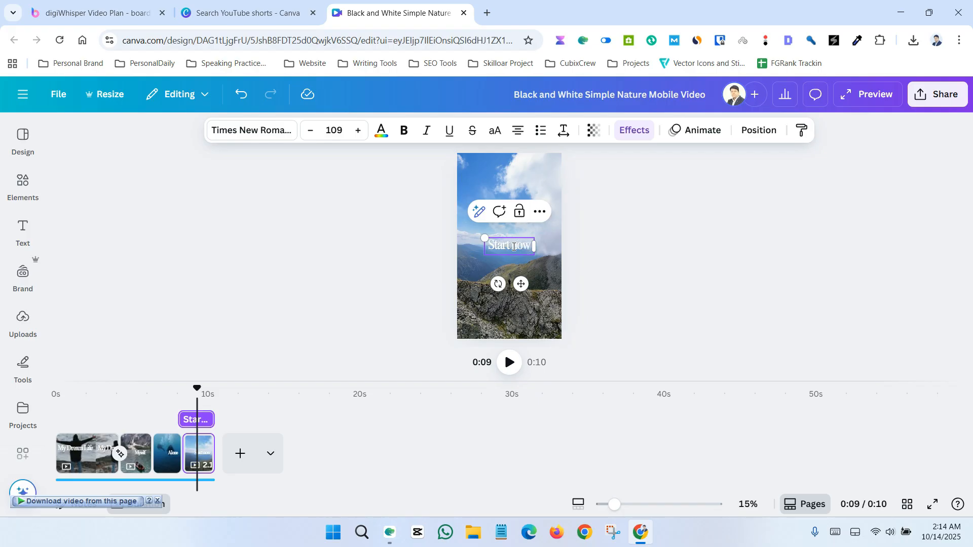
left_click(637, 289)
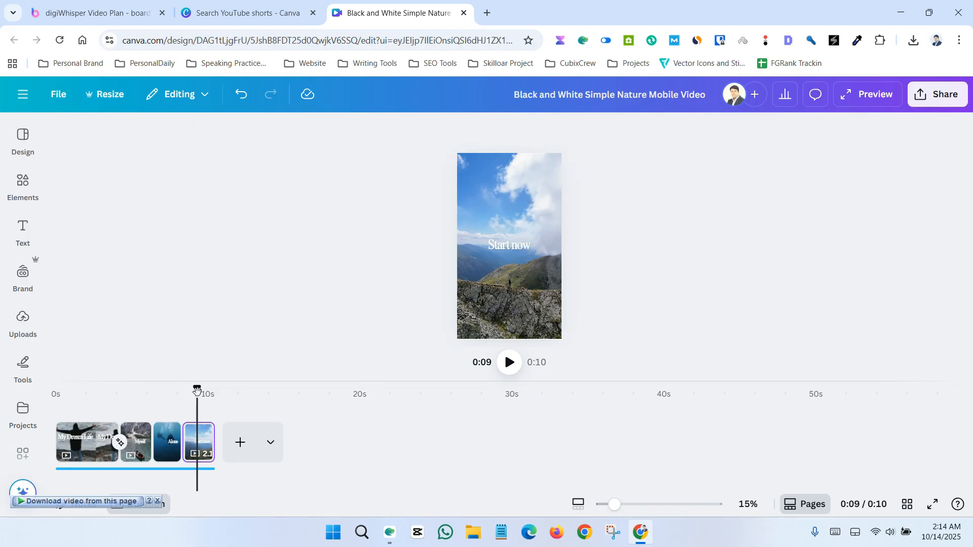
- Return to the first scene, select its background footage and view the uploaded media available as a replacement
left_click_drag(197, 389, 76, 389)
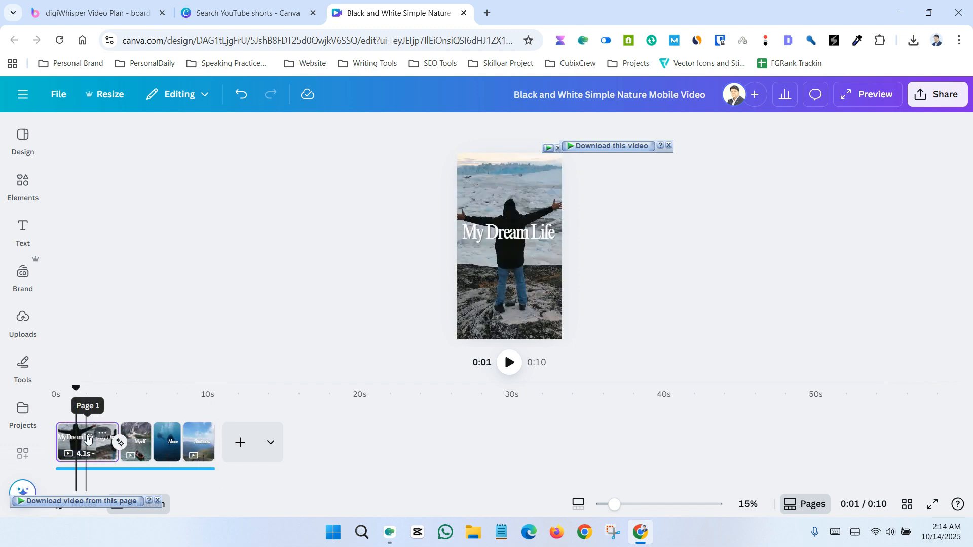
left_click(87, 439)
left_click(487, 183)
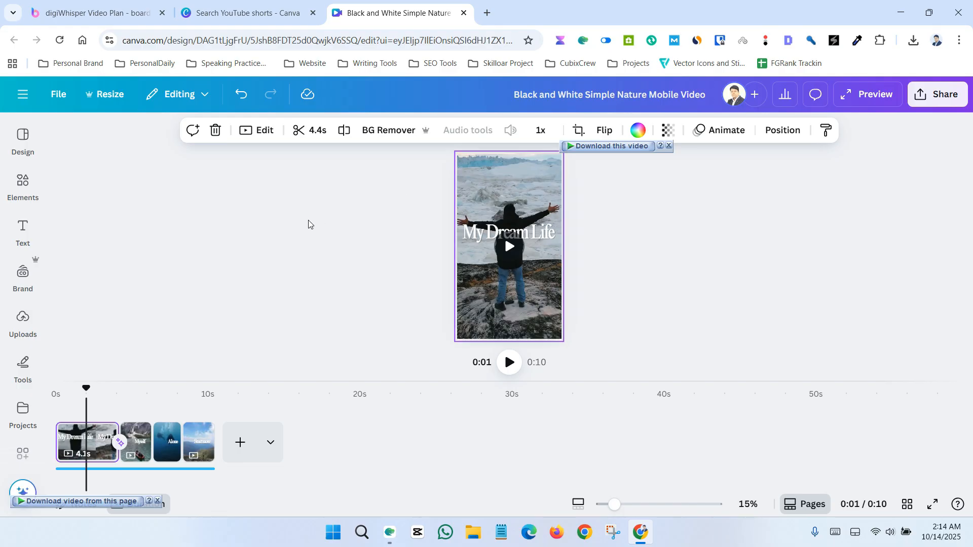
left_click(22, 319)
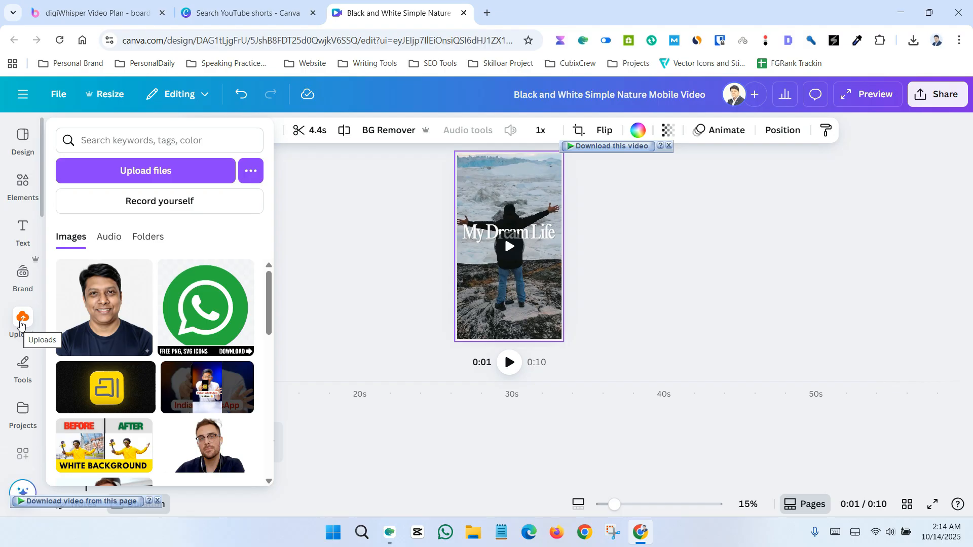
left_click(20, 320)
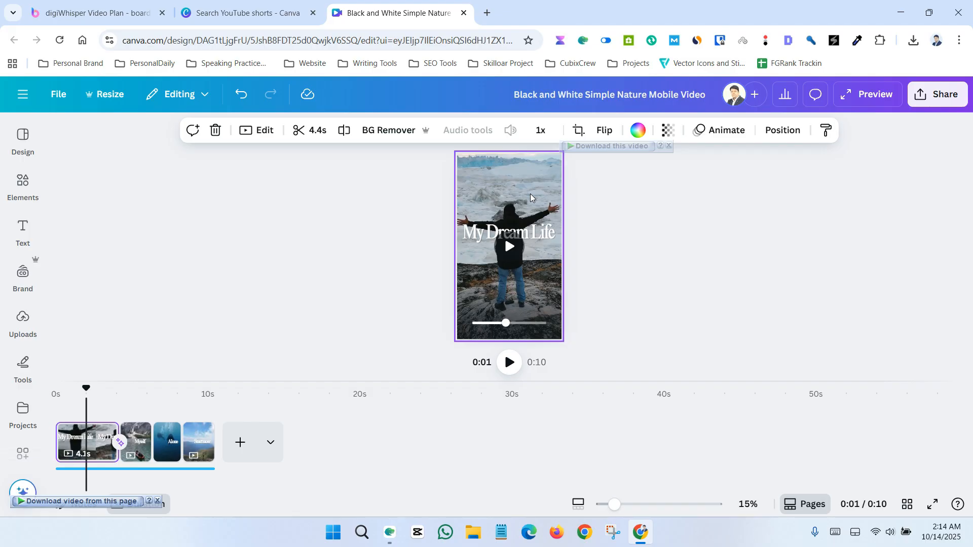
left_click(193, 247)
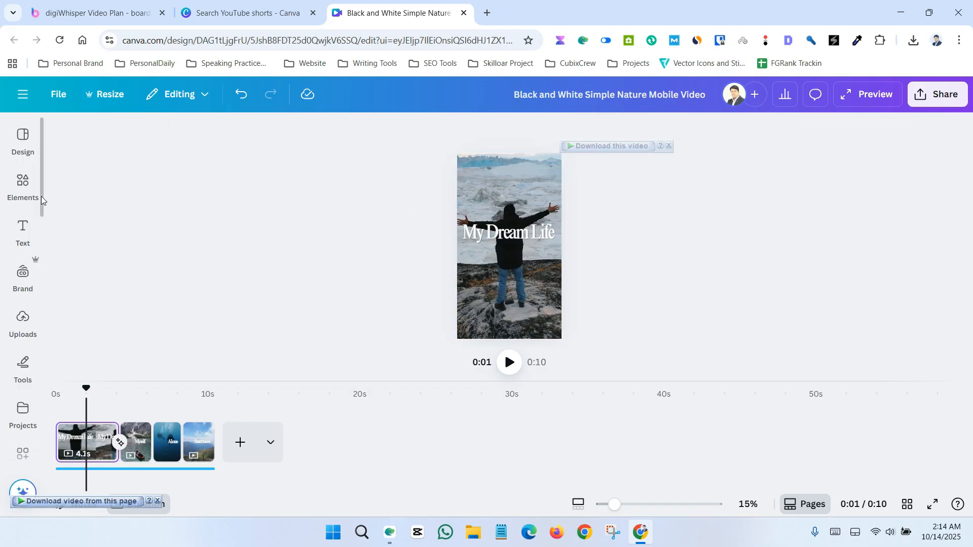
- Search the elements library for "nature" and limit the results to videos
left_click(23, 183)
left_click(23, 231)
left_click(23, 187)
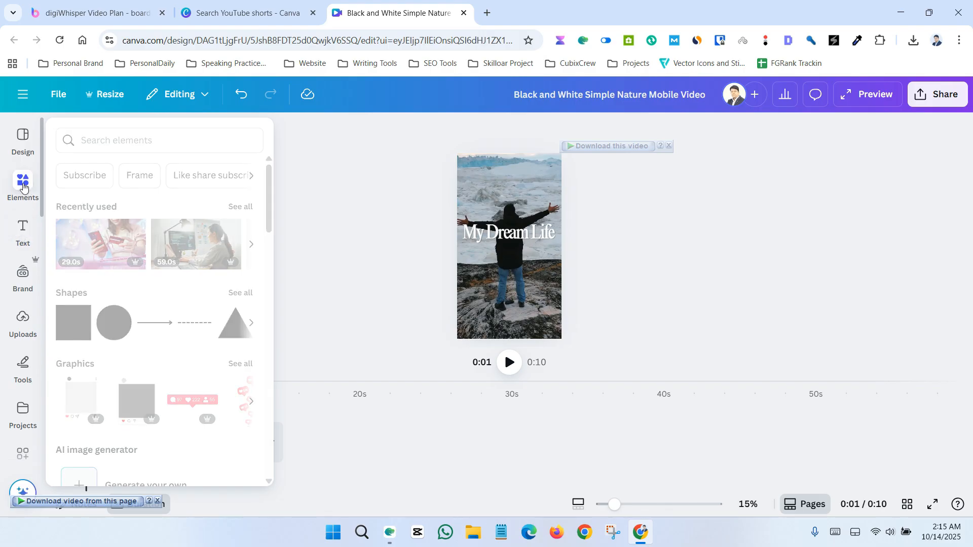
left_click(24, 187)
left_click(23, 186)
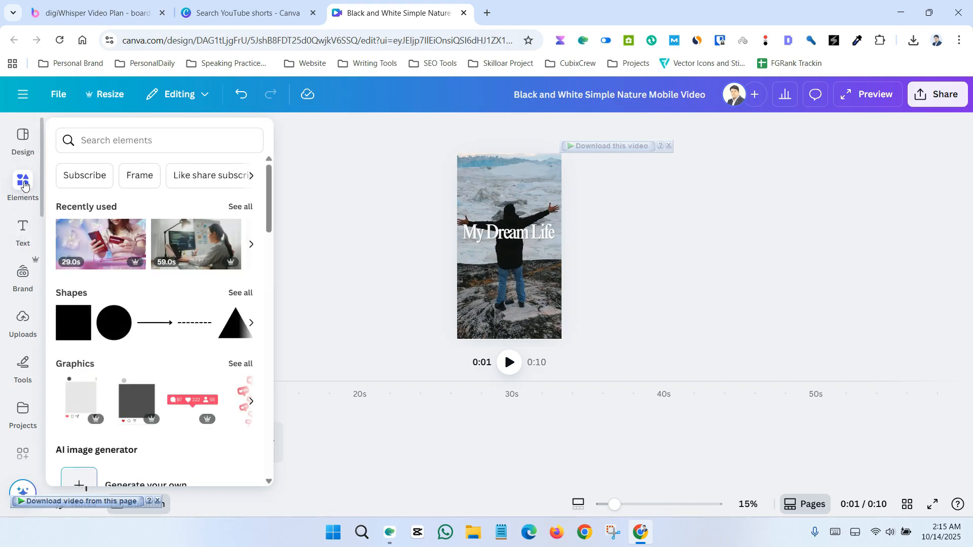
left_click(135, 136)
type("na")
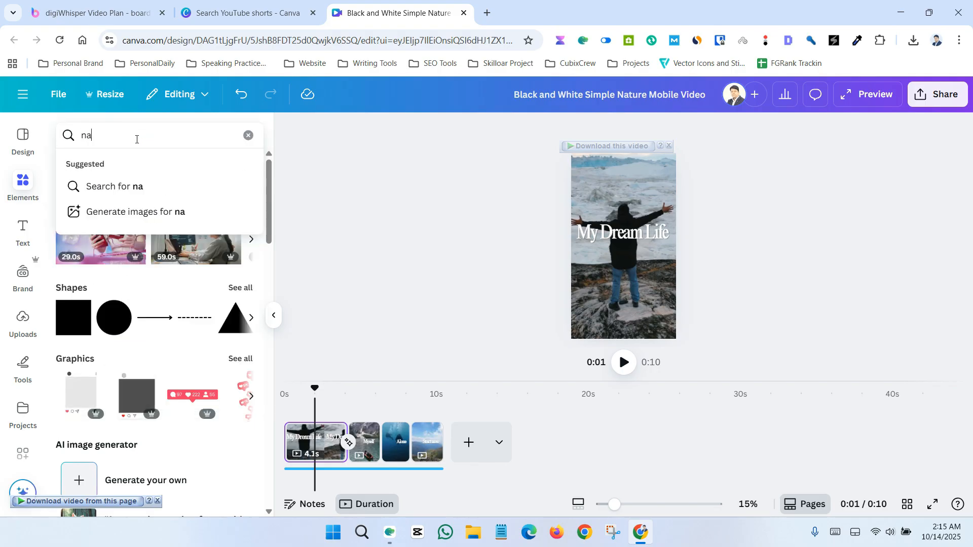
type("ture")
key("Return")
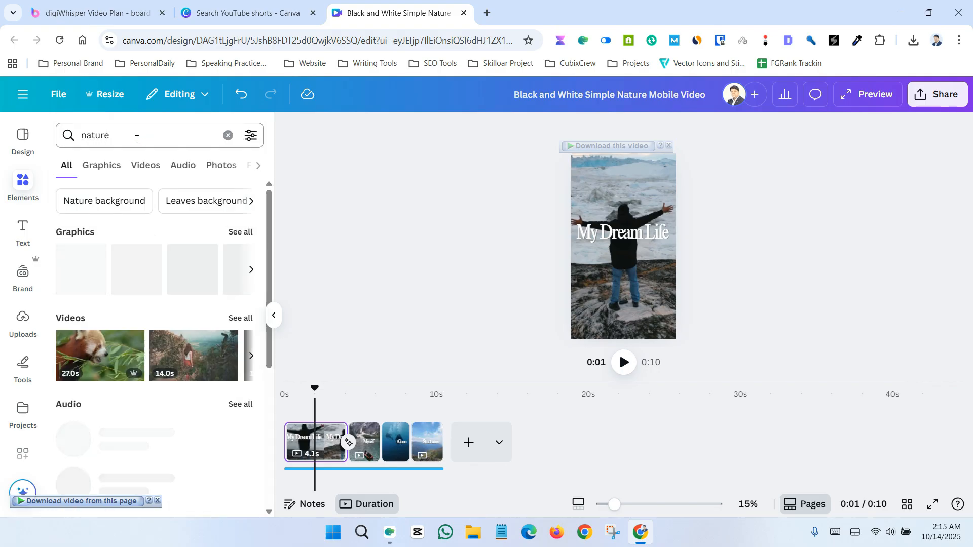
left_click(147, 169)
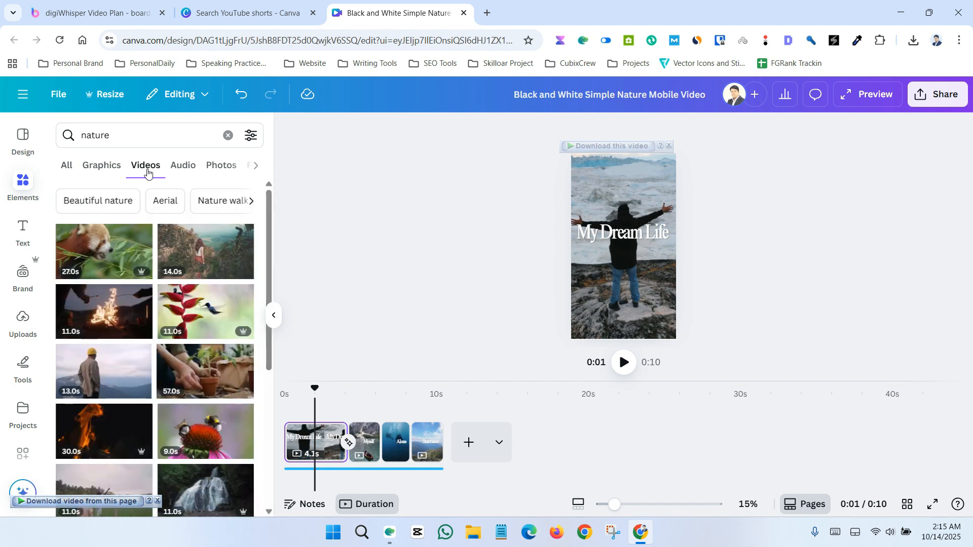
- Replace the first scene's footage with the 13-second clip of a man in a yellow beanie, positioned so he fills the frame behind the title
scroll(127, 332, "down", 3)
scroll(128, 332, "up", 4)
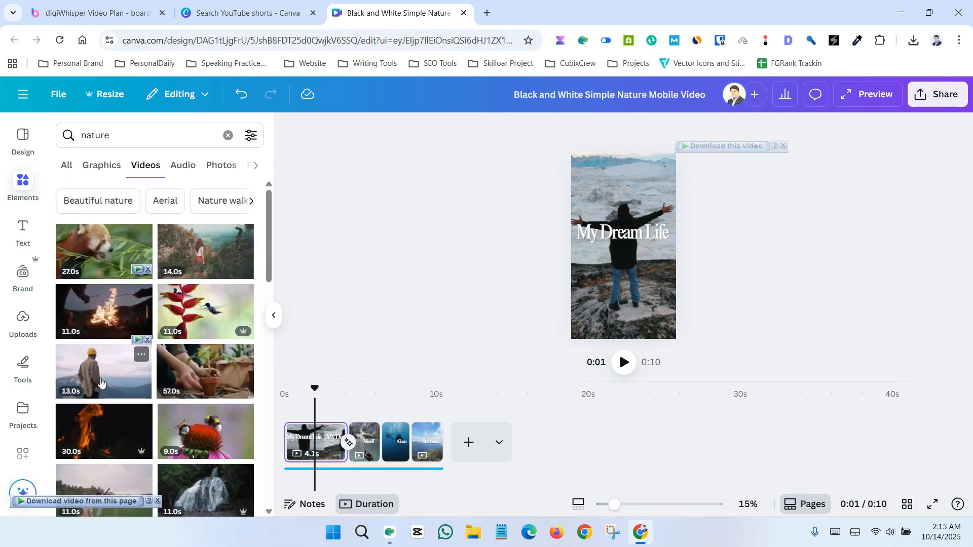
scroll(111, 374, "down", 2)
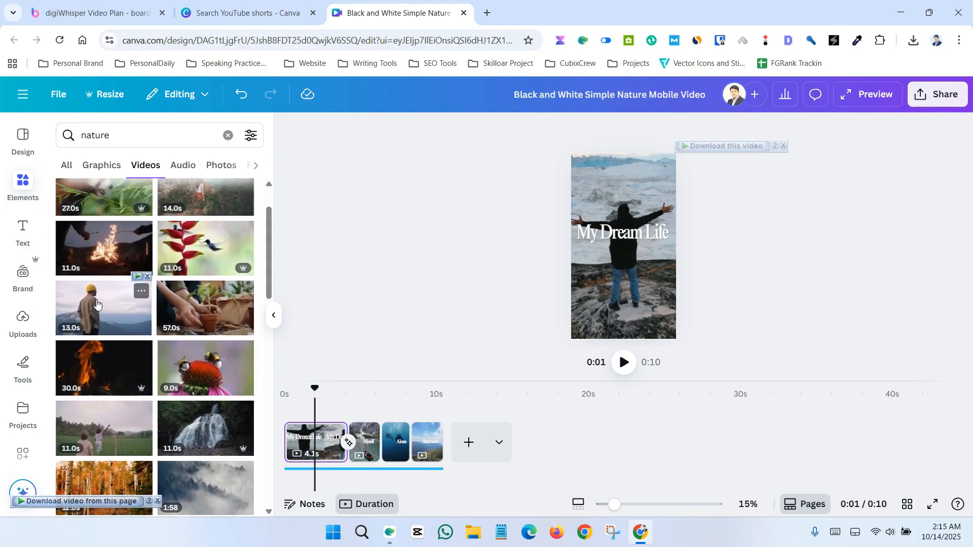
left_click_drag(294, 436, 304, 439)
left_click_drag(638, 255, 886, 375)
left_click(661, 186)
key("Delete")
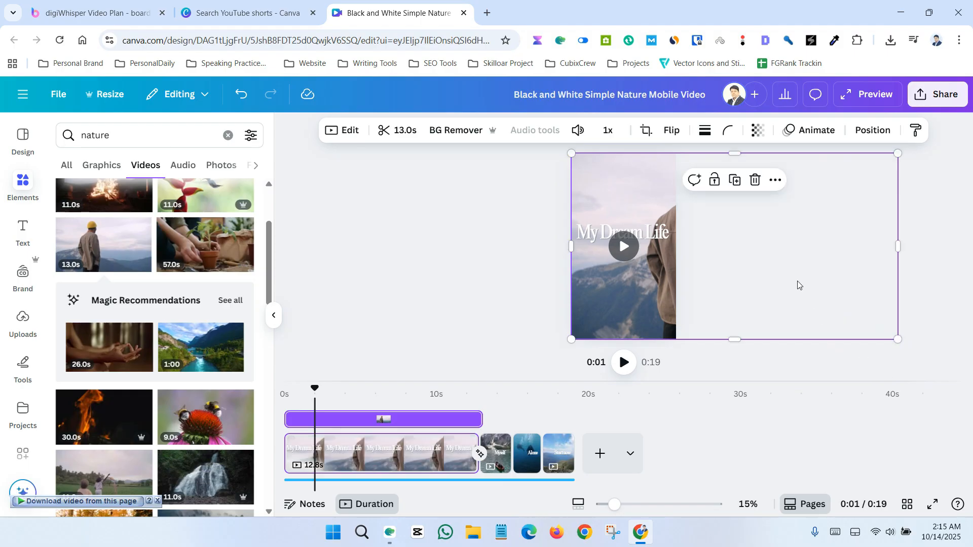
left_click_drag(798, 282, 730, 279)
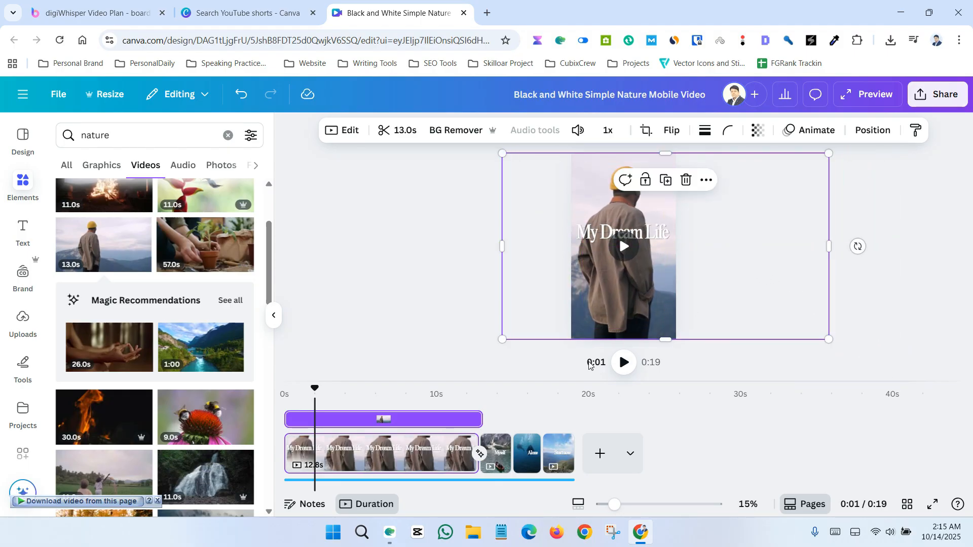
- Trim the first scene on the timeline to about 3.3 seconds
left_click(295, 415)
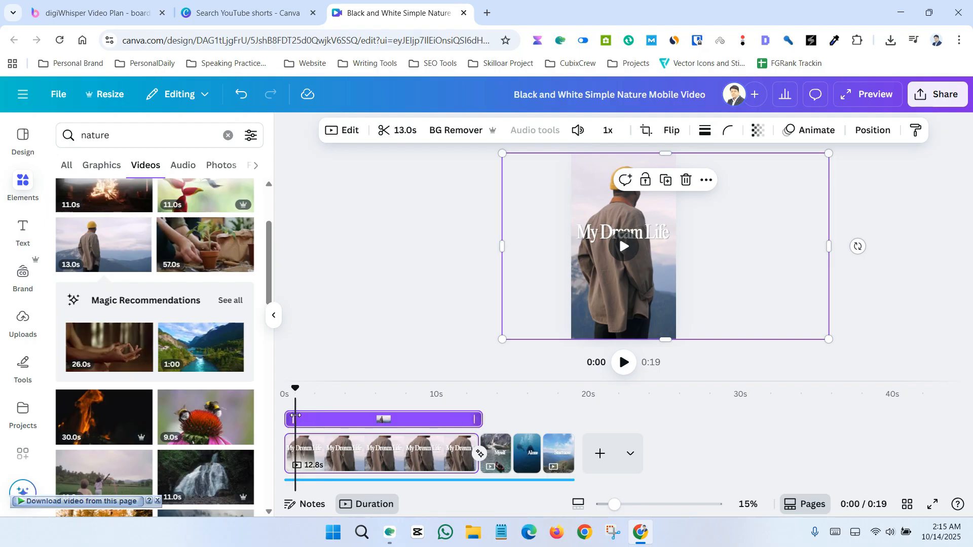
left_click(424, 453)
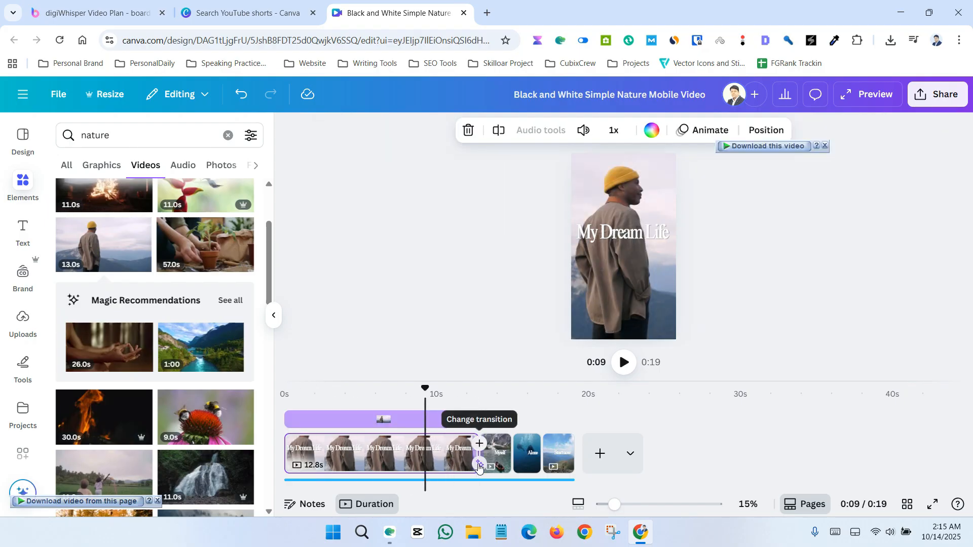
left_click(400, 456)
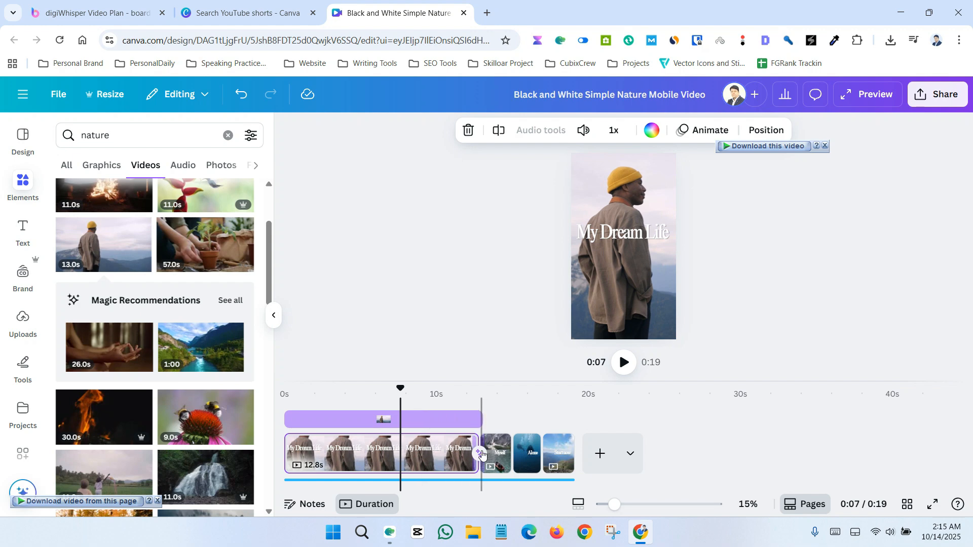
left_click(419, 459)
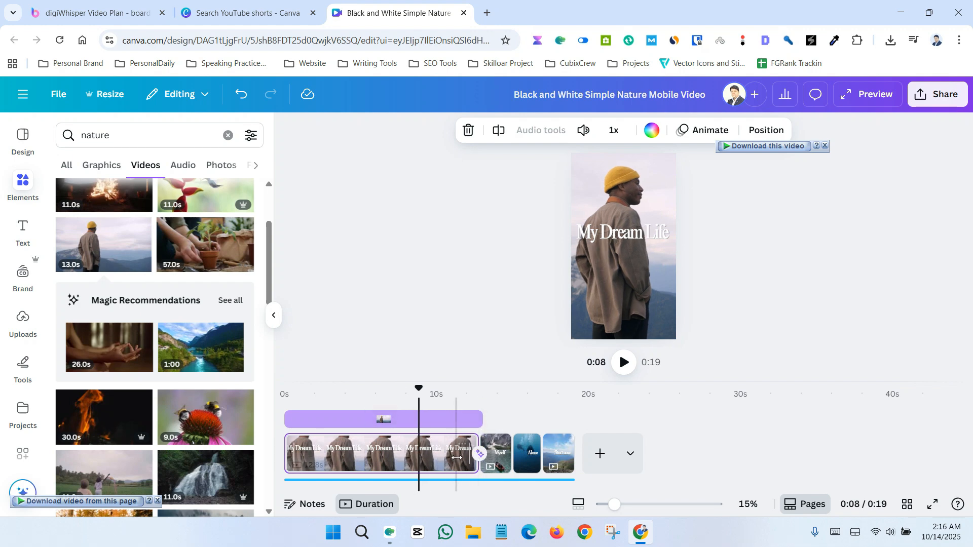
left_click_drag(467, 460, 322, 455)
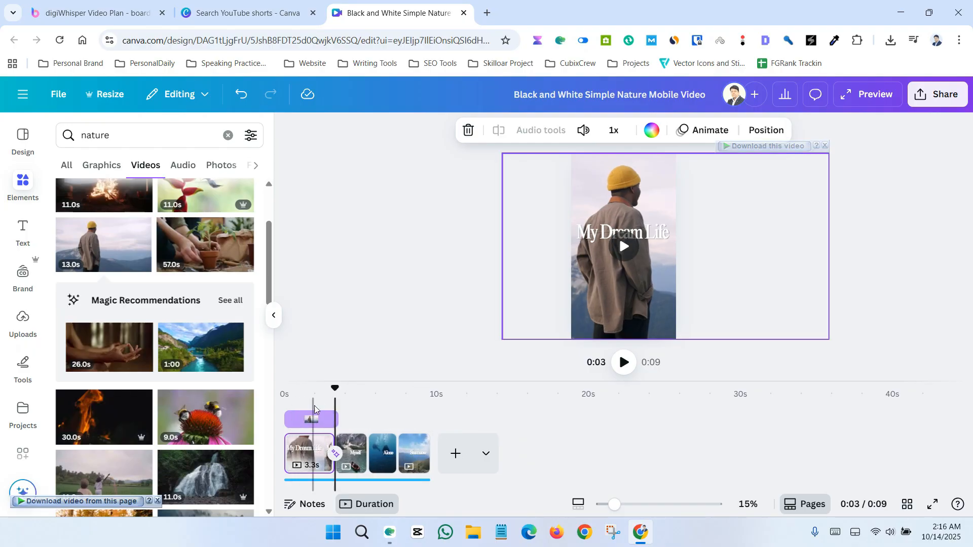
- Play the video from the start to check the new opening footage
left_click_drag(334, 393, 287, 405)
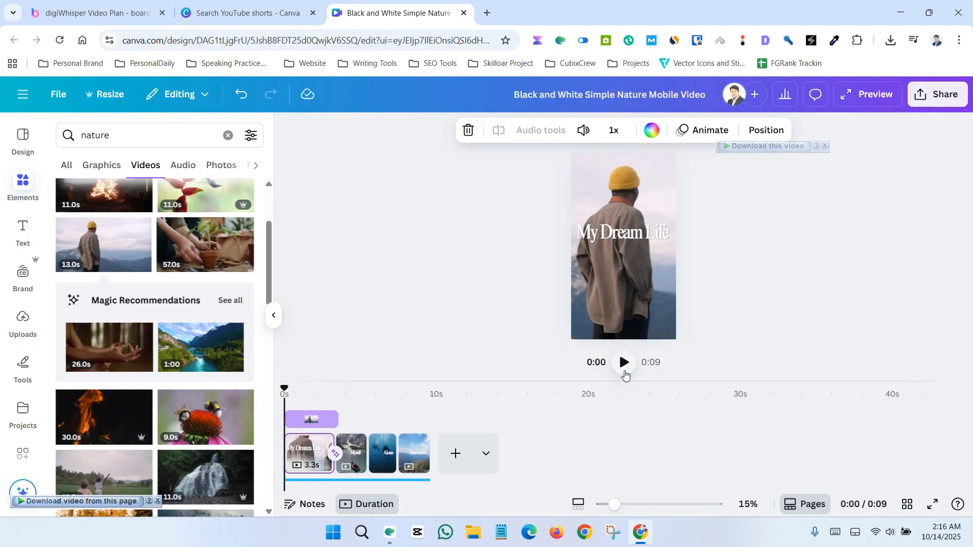
left_click(626, 373)
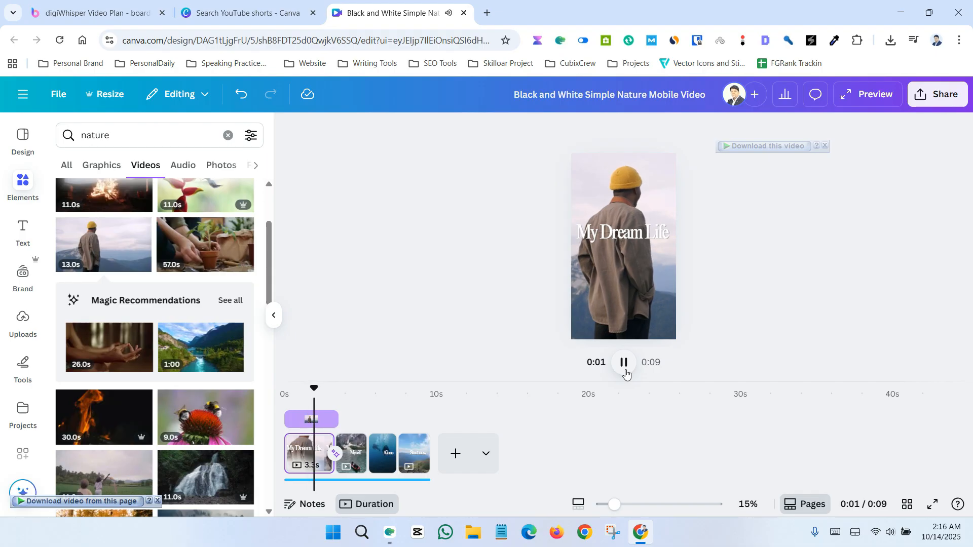
- Select the second scene's background footage and search the video elements for "watar"
left_click(355, 448)
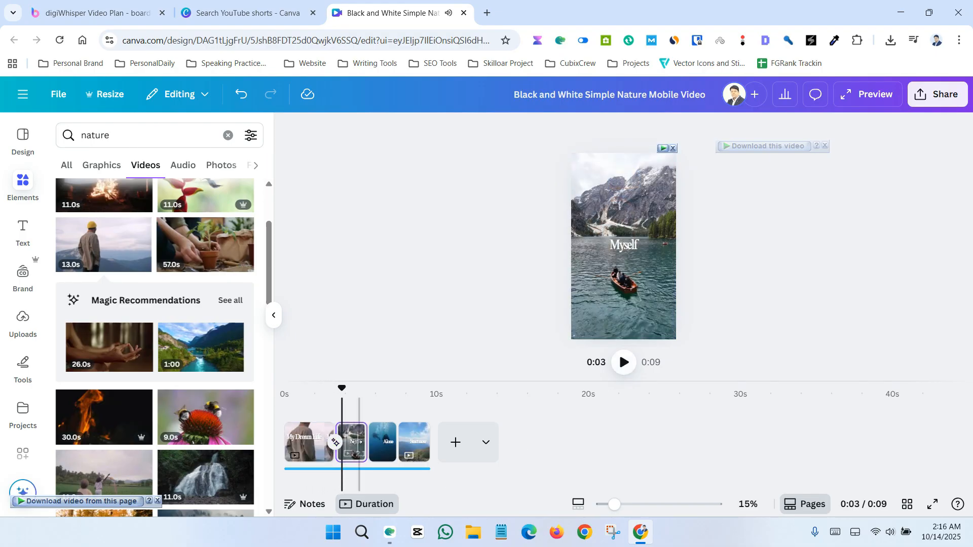
right_click(358, 456)
left_click(355, 450)
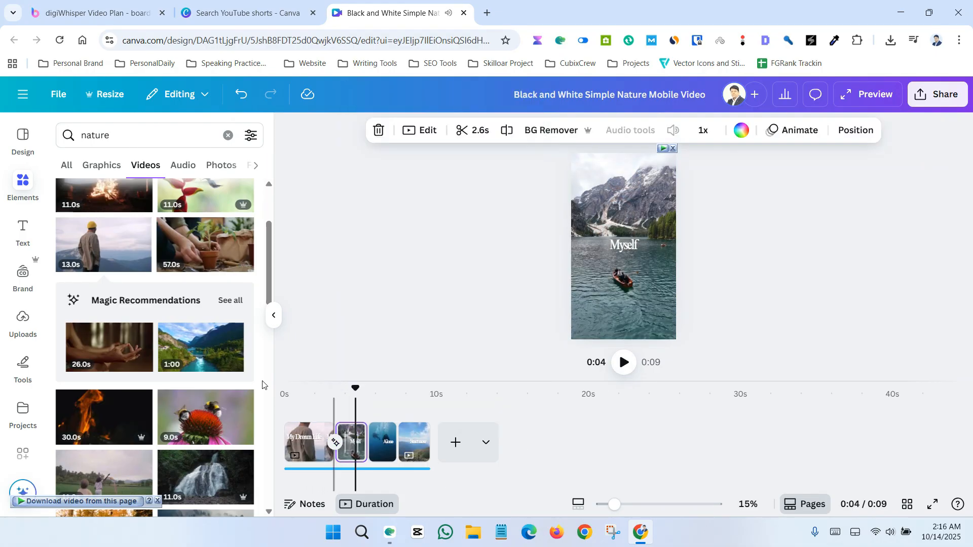
left_click(124, 140)
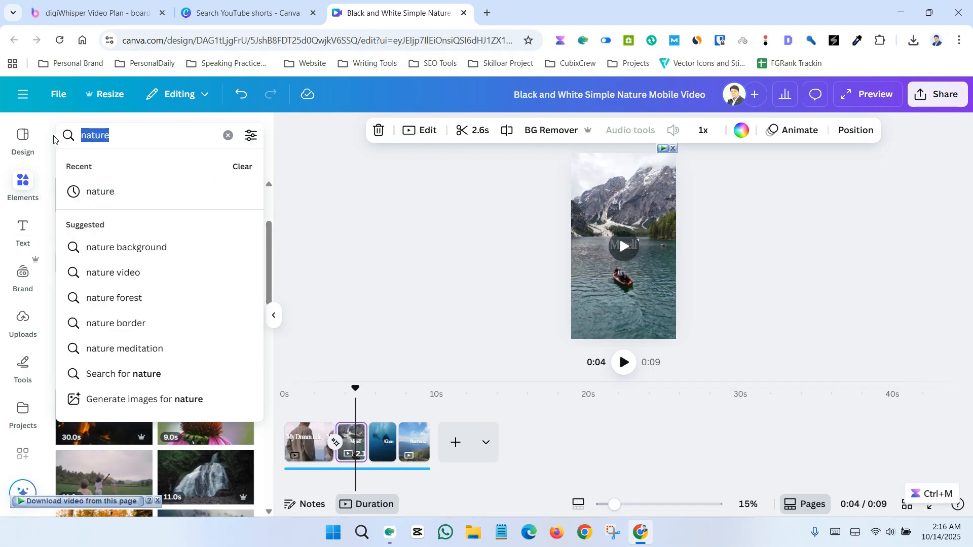
type("watar")
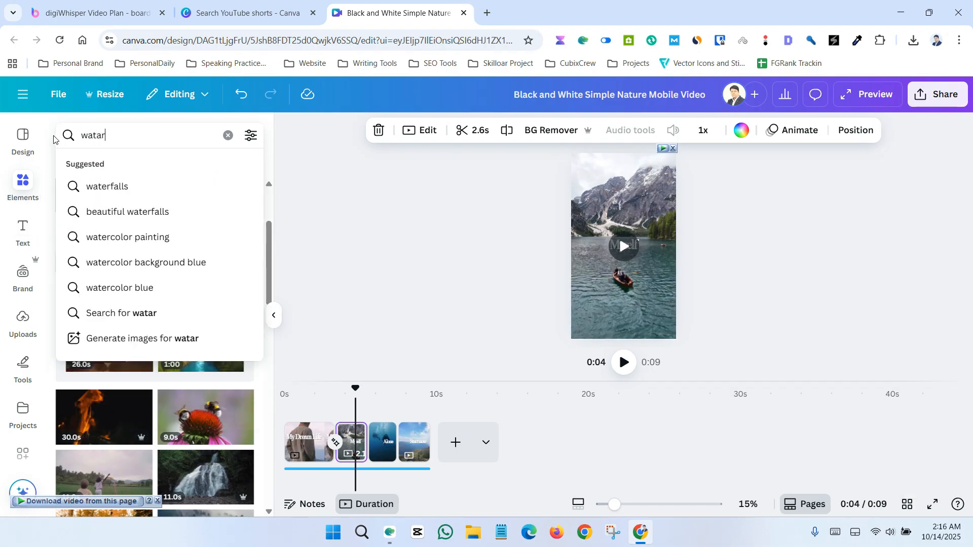
key("Return")
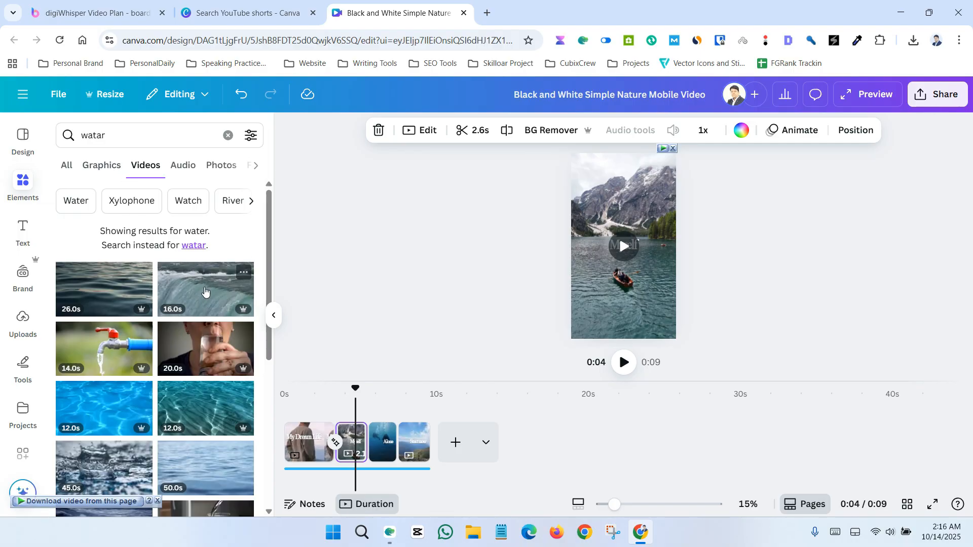
- Replace the second scene's boat footage with the 16-second waterfall clip, enlarged to fill the frame behind the "Myself" text
left_click(204, 290)
left_click(659, 305)
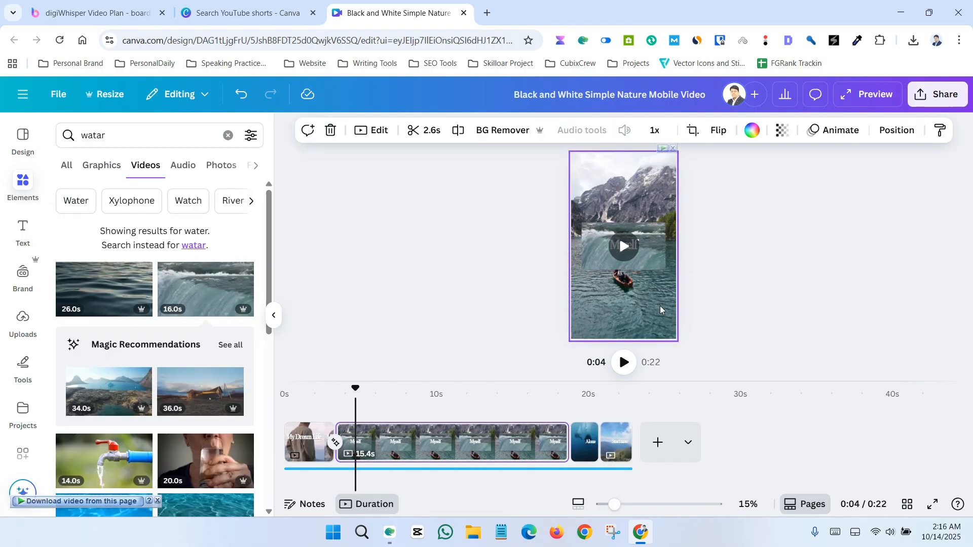
key("Delete")
left_click_drag(653, 255, 888, 330)
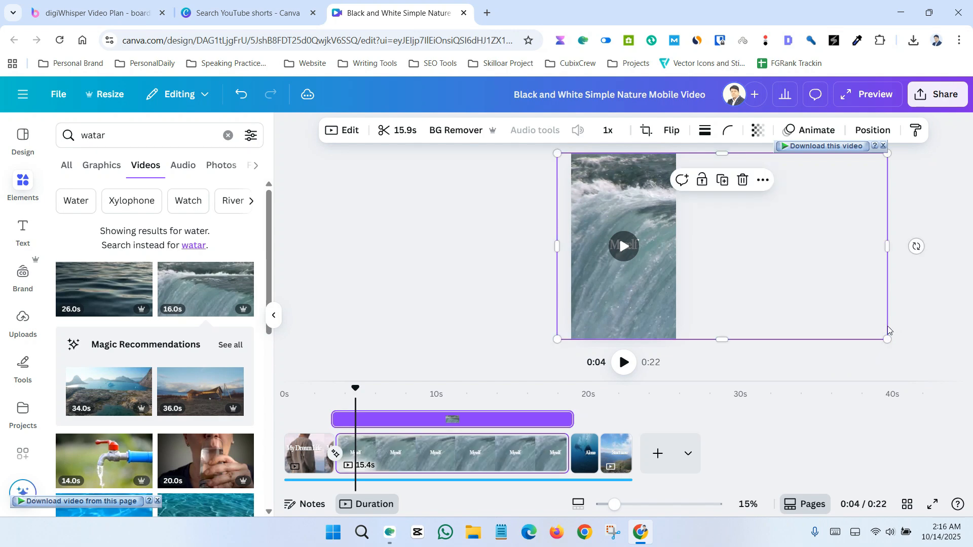
left_click_drag(835, 292, 818, 285)
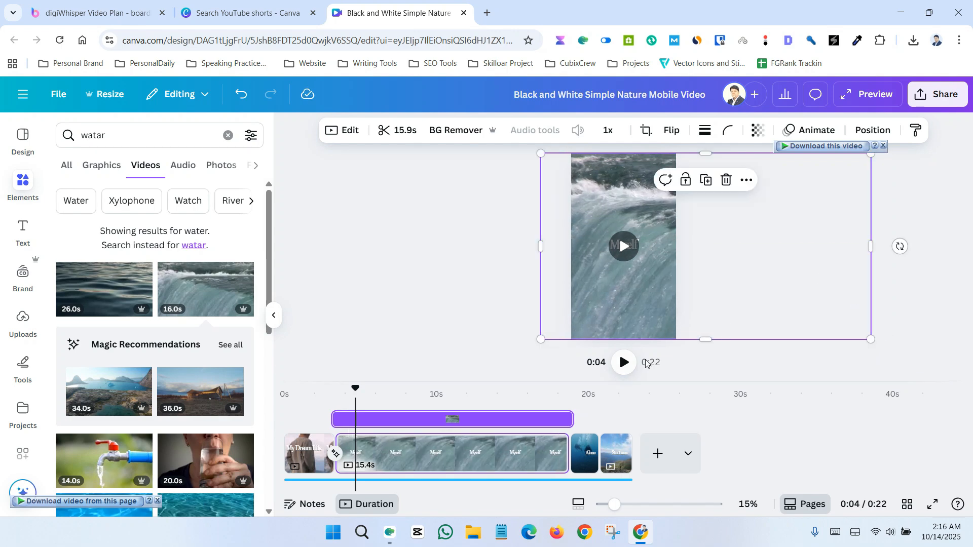
- Trim the second scene on the timeline to about 3.6 seconds
left_click(482, 467)
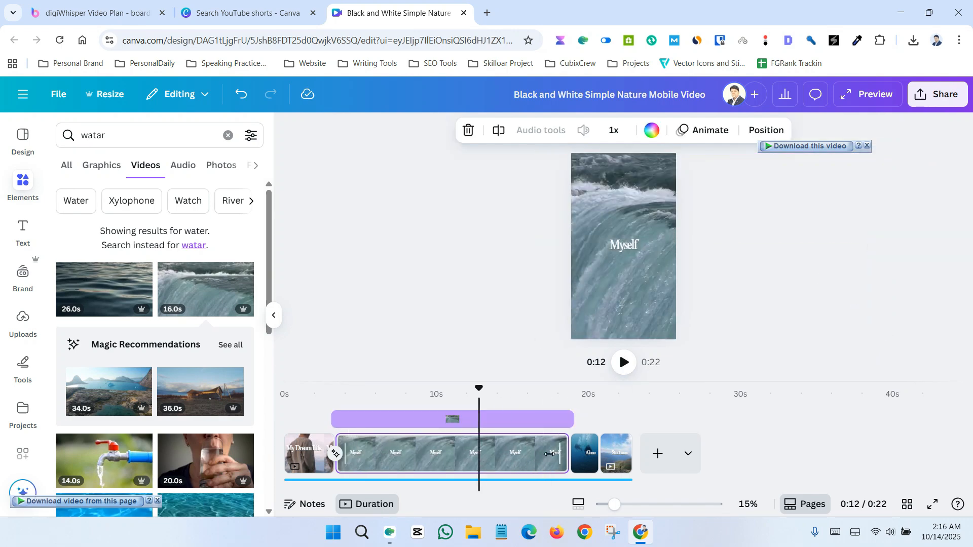
left_click_drag(550, 453, 390, 455)
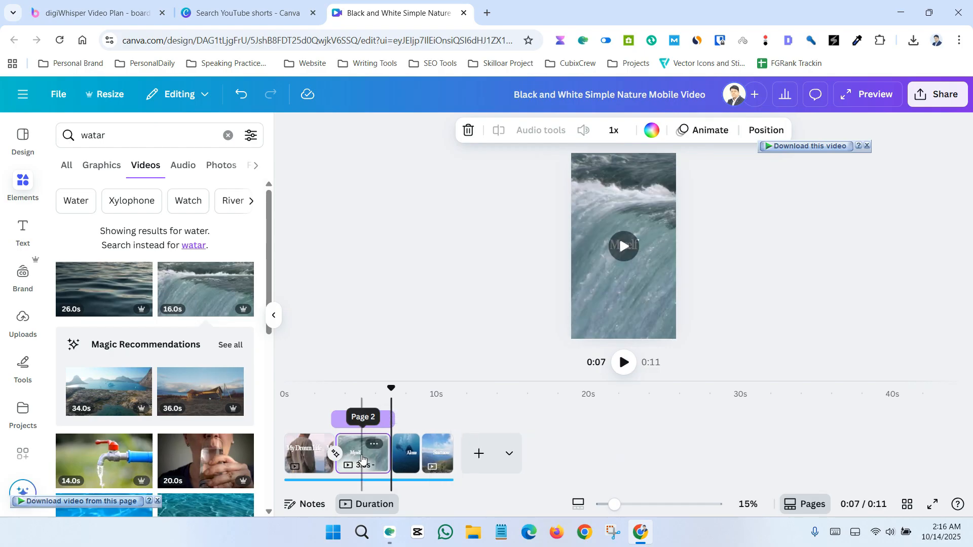
left_click(362, 459)
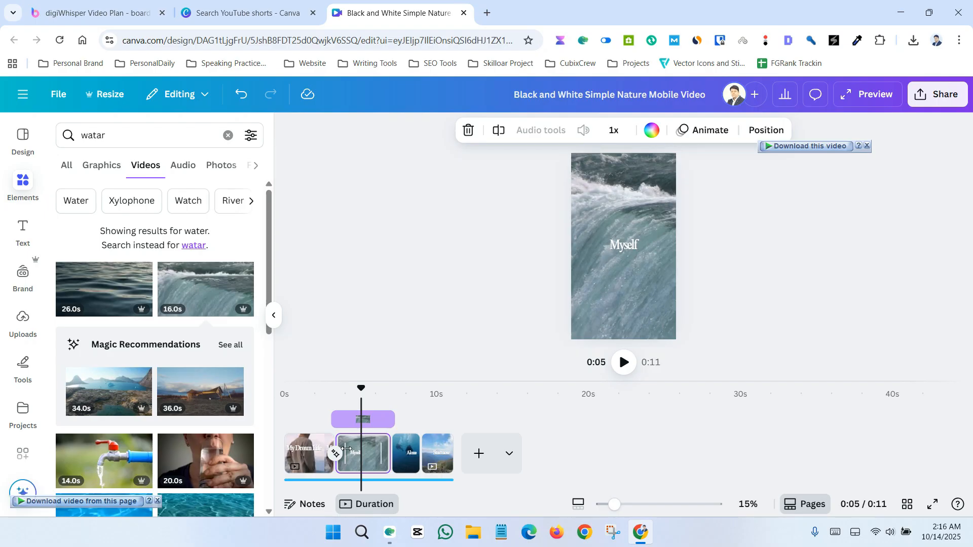
mouse_move(346, 449)
left_mouse_down()
mouse_move(358, 449)
mouse_move(347, 448)
left_mouse_up()
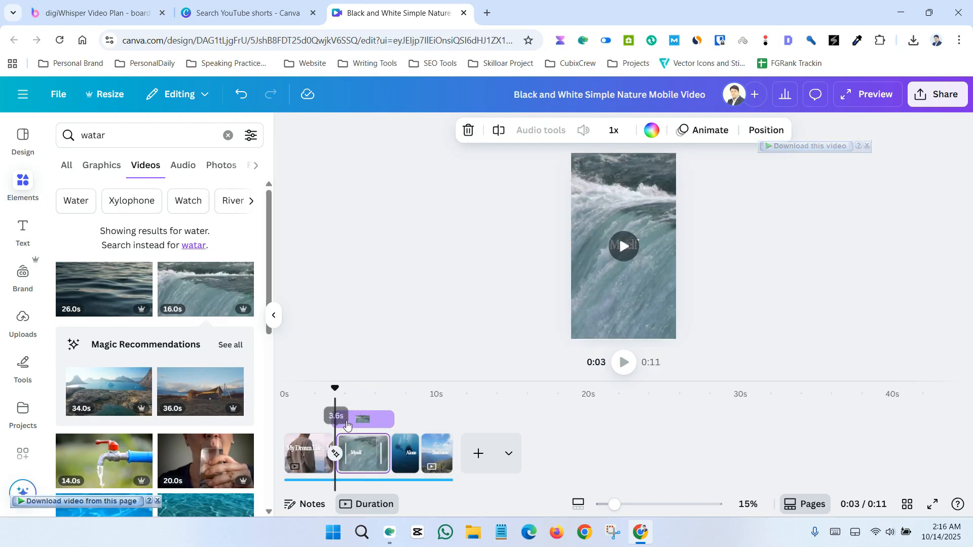
- Play from the end of the first scene through the second to check the waterfall footage, and return the playhead to the start
left_click_drag(335, 391, 320, 390)
left_click(627, 365)
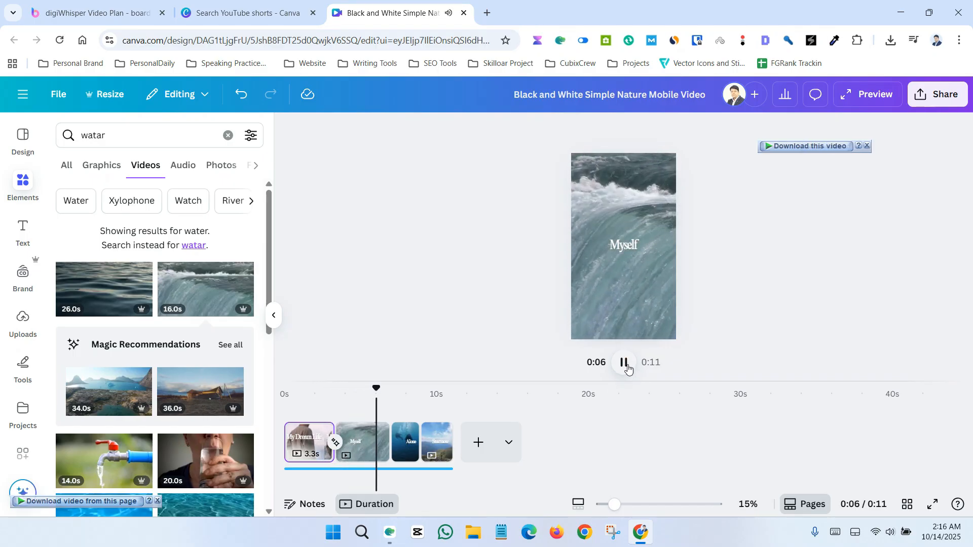
left_click(628, 365)
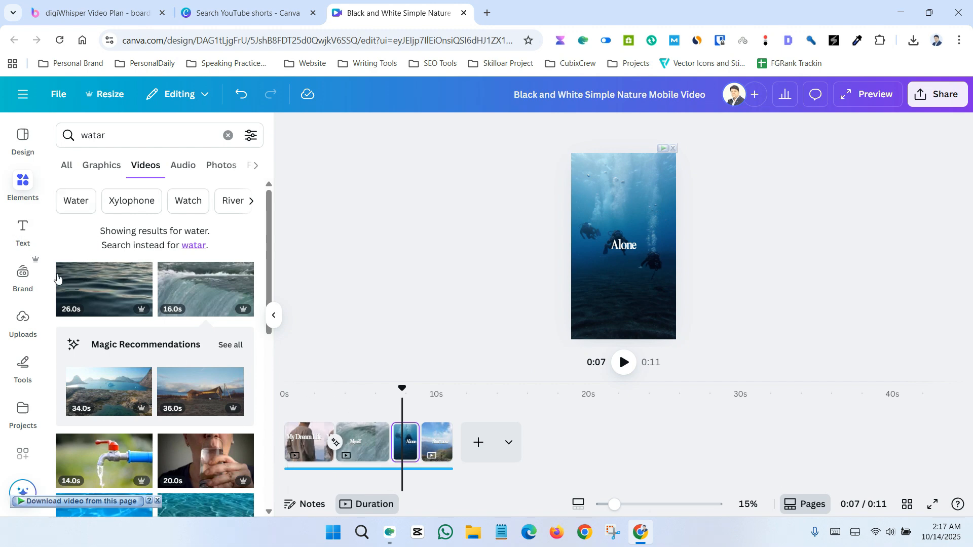
left_click(426, 404)
left_click_drag(420, 389, 284, 390)
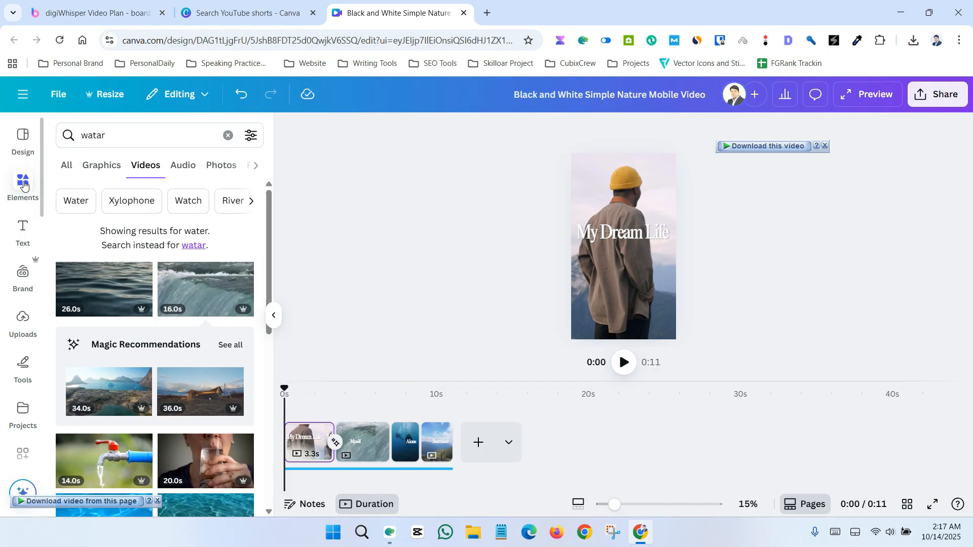
- Search the audio library for "nature"
scroll(22, 365, "down", 4)
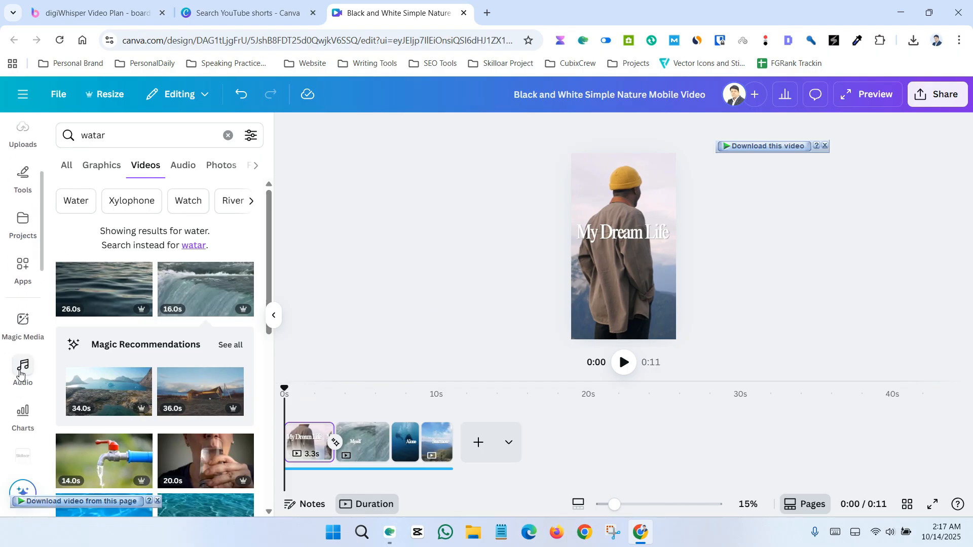
left_click(20, 374)
scroll(137, 300, "down", 8)
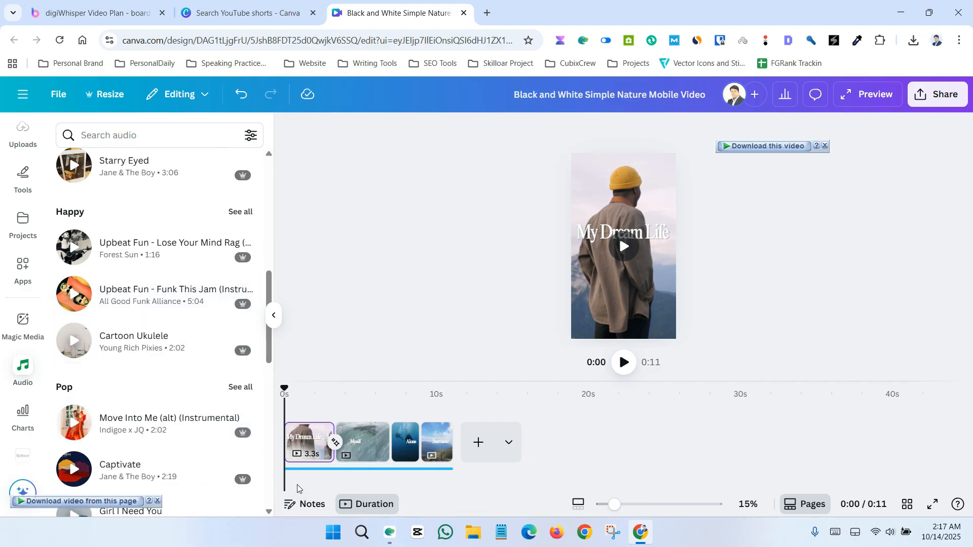
scroll(136, 205, "up", 6)
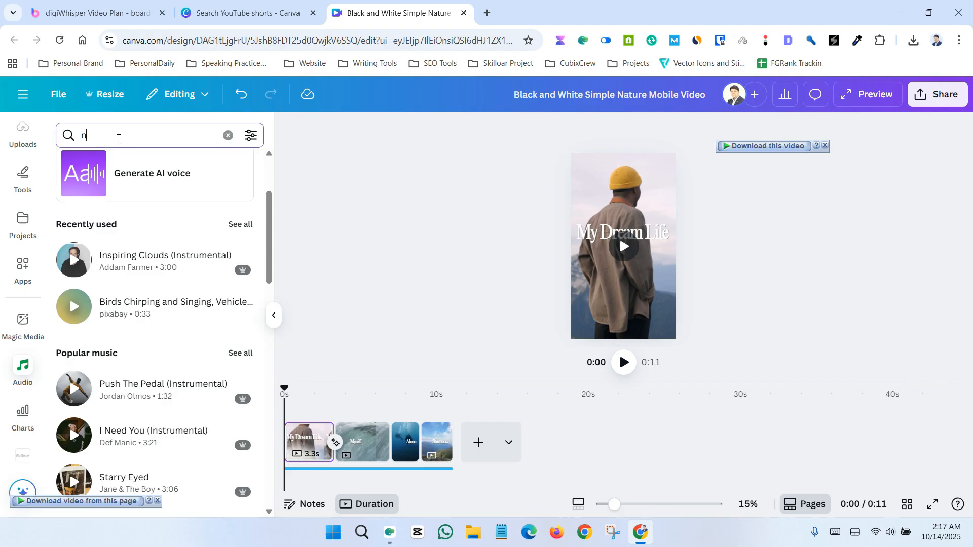
type("ature")
key("Return")
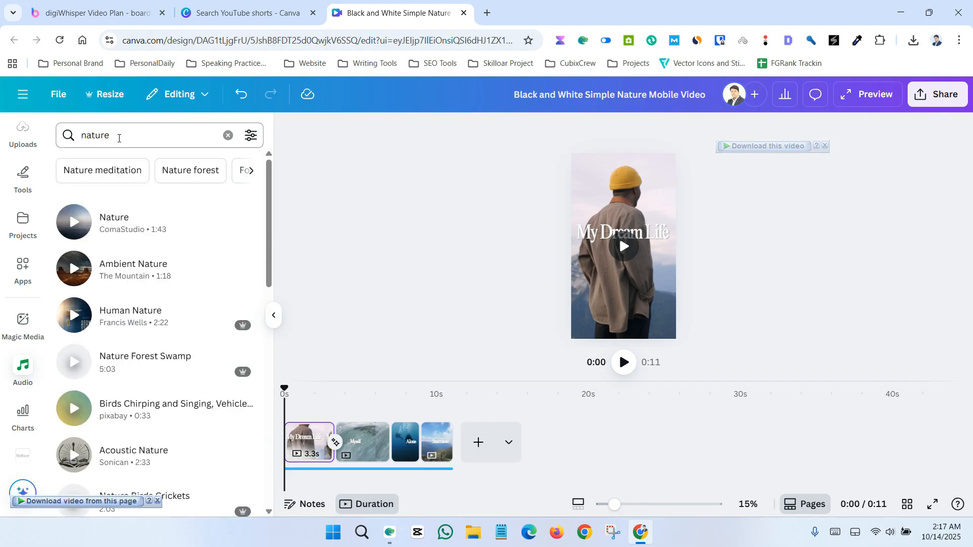
- Preview the Nature, Ambient Nature, Human Nature and Nature Forest Swamp audio tracks
left_click(73, 230)
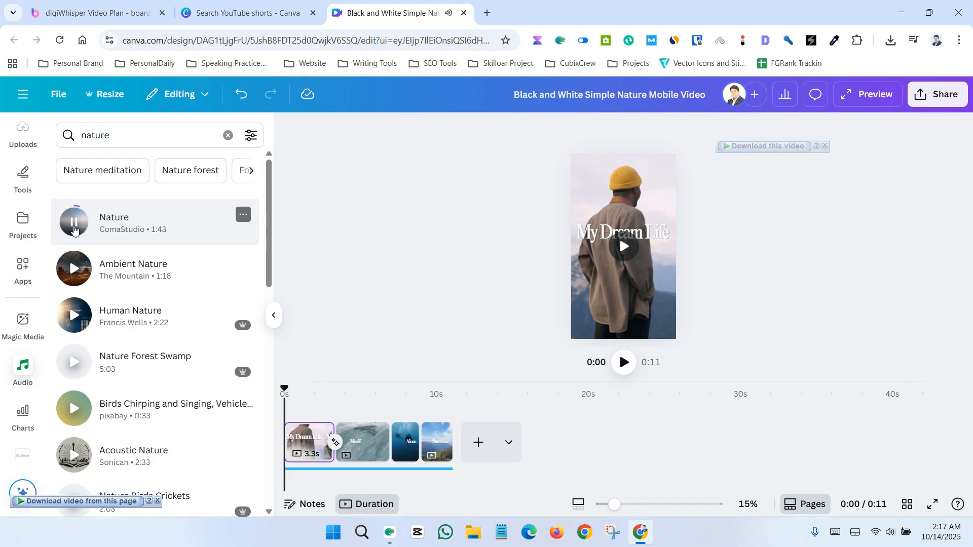
left_click(71, 274)
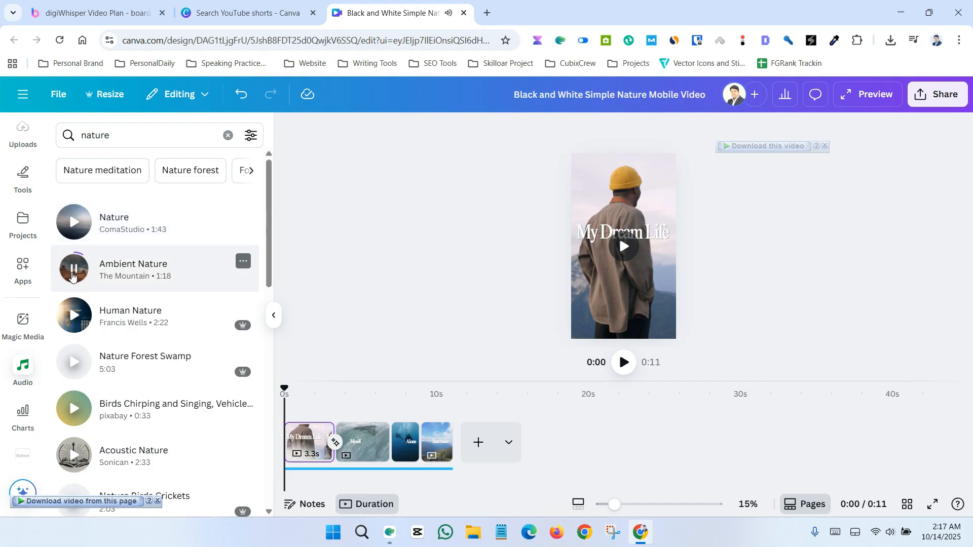
left_click(74, 318)
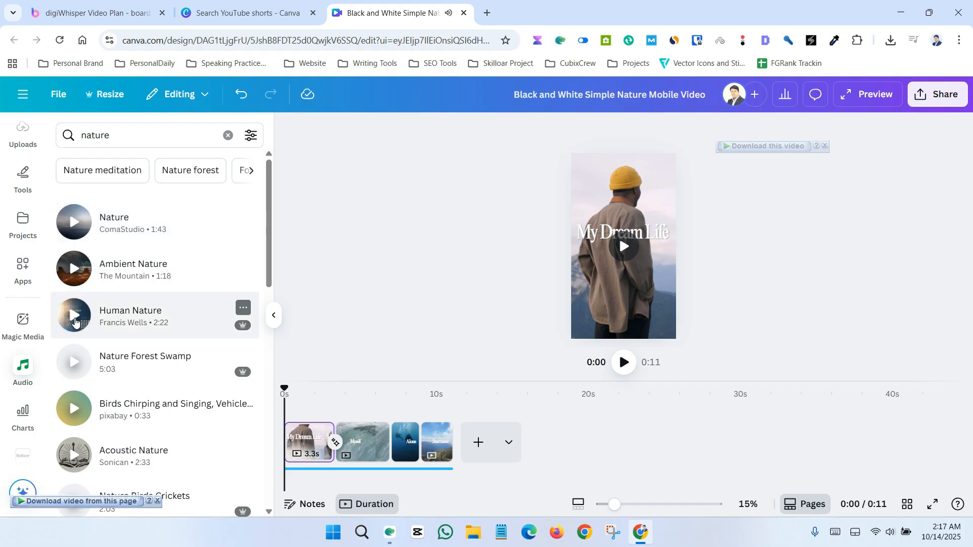
left_click(72, 372)
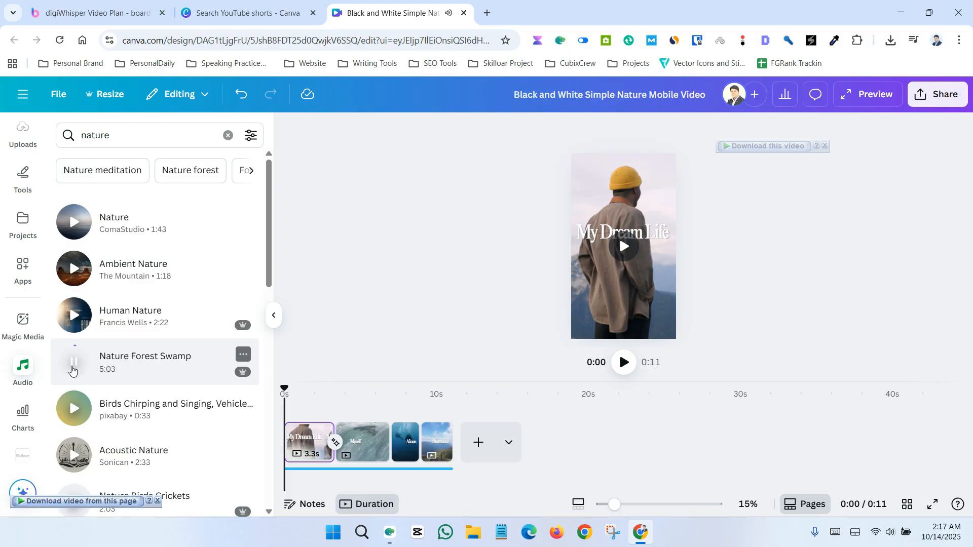
left_click(73, 372)
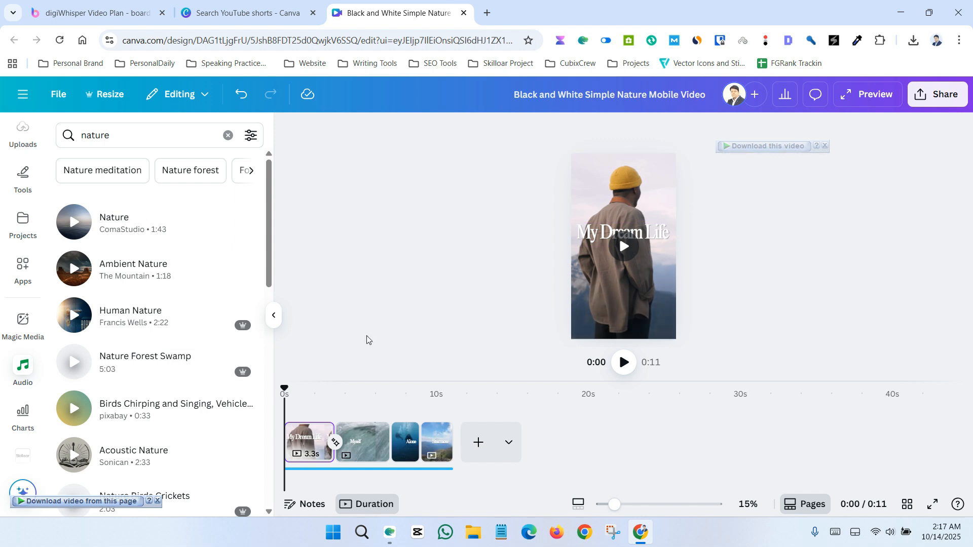
- Enlarge the first scene's footage of the man in the yellow beanie slightly
left_click(767, 173)
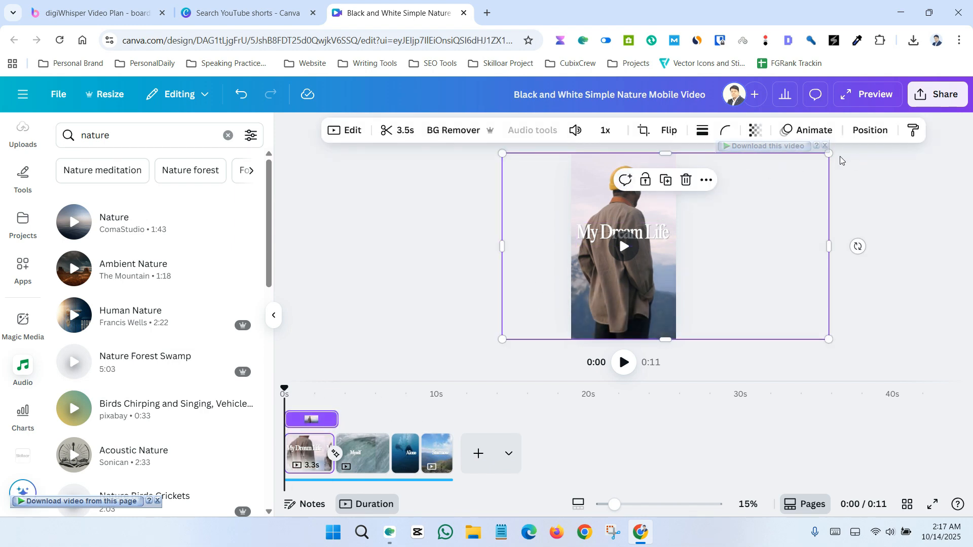
left_click_drag(828, 157, 841, 149)
left_click(389, 269)
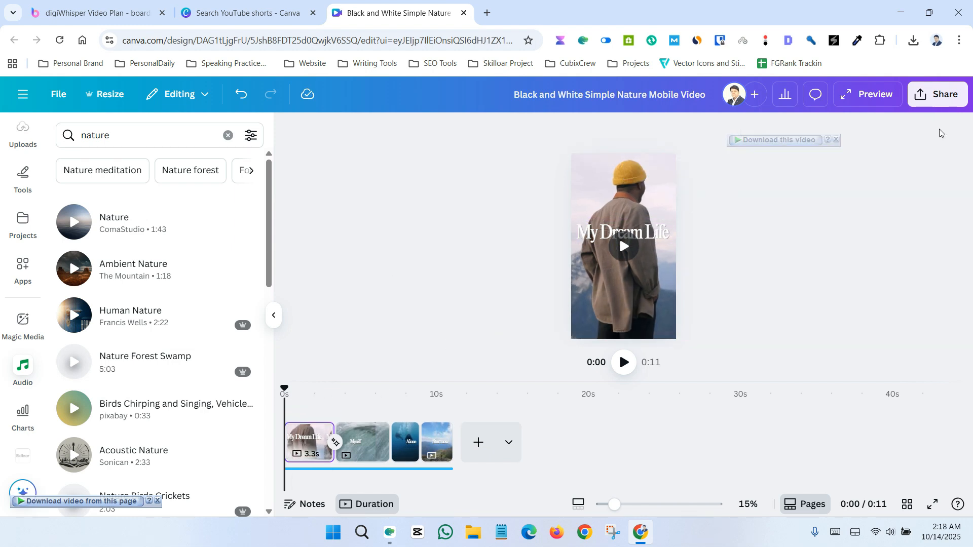
- Download the design as an MP4 Video, going through the social account option for clearing music copyright
left_click(939, 96)
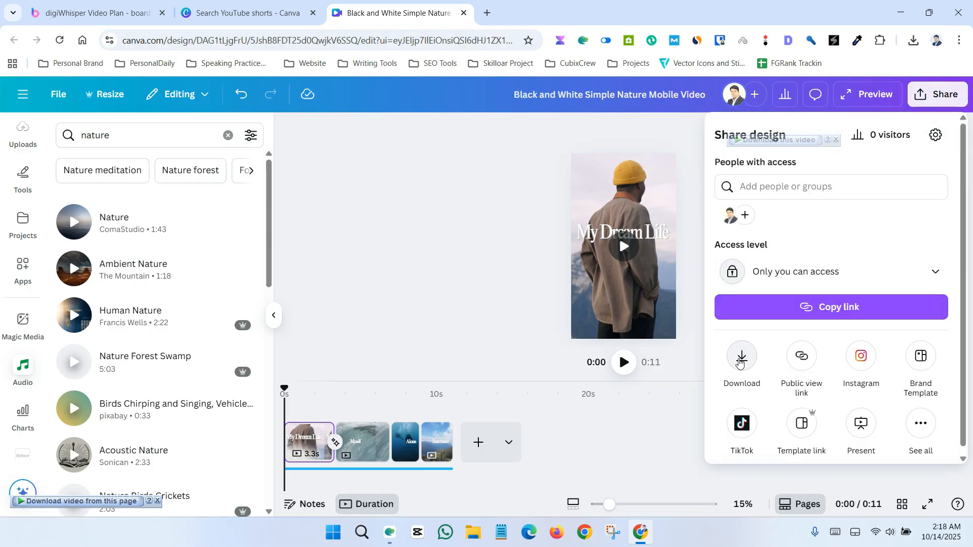
left_click(742, 358)
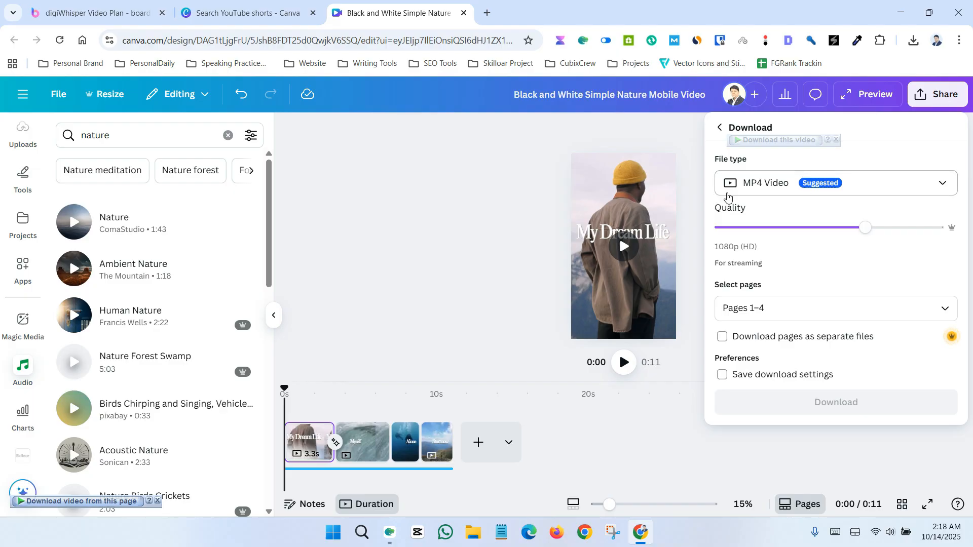
left_click(844, 185)
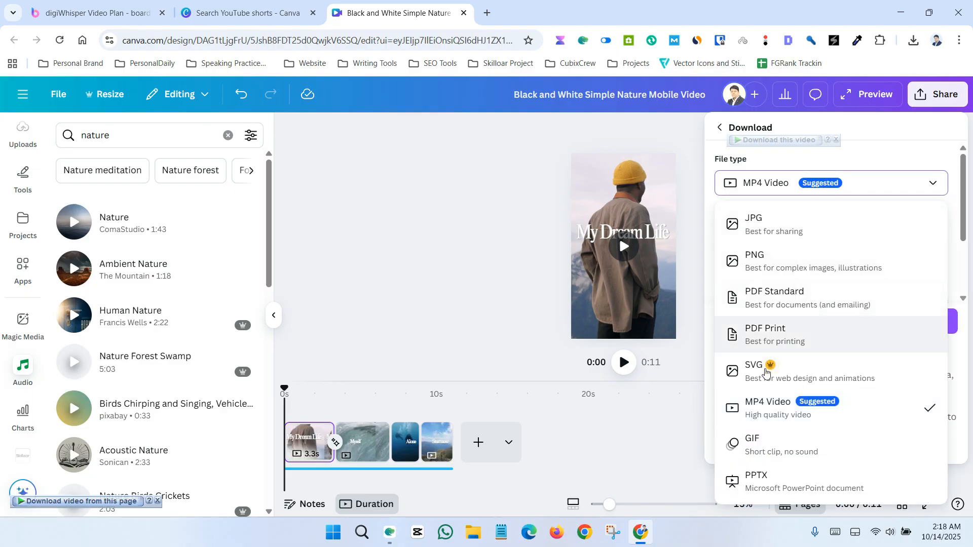
left_click(782, 416)
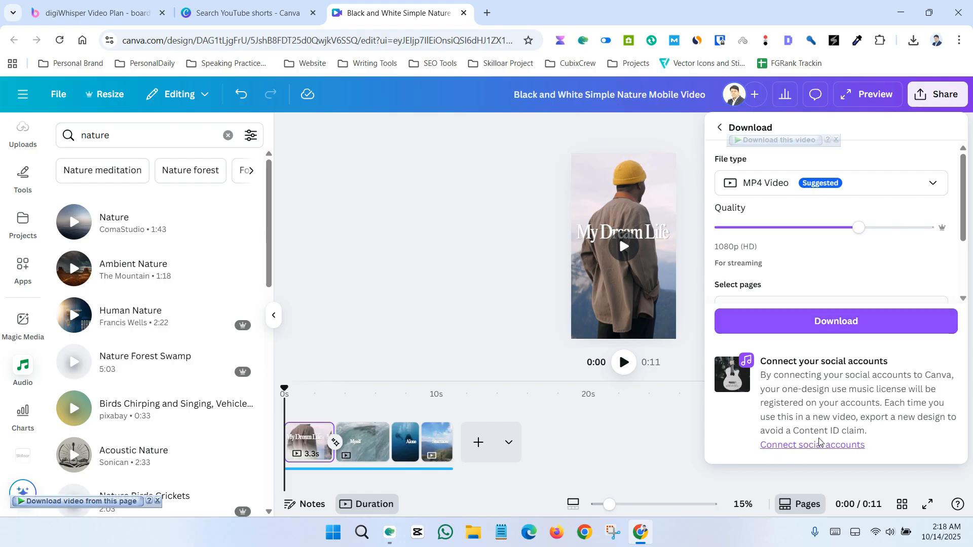
left_click(788, 445)
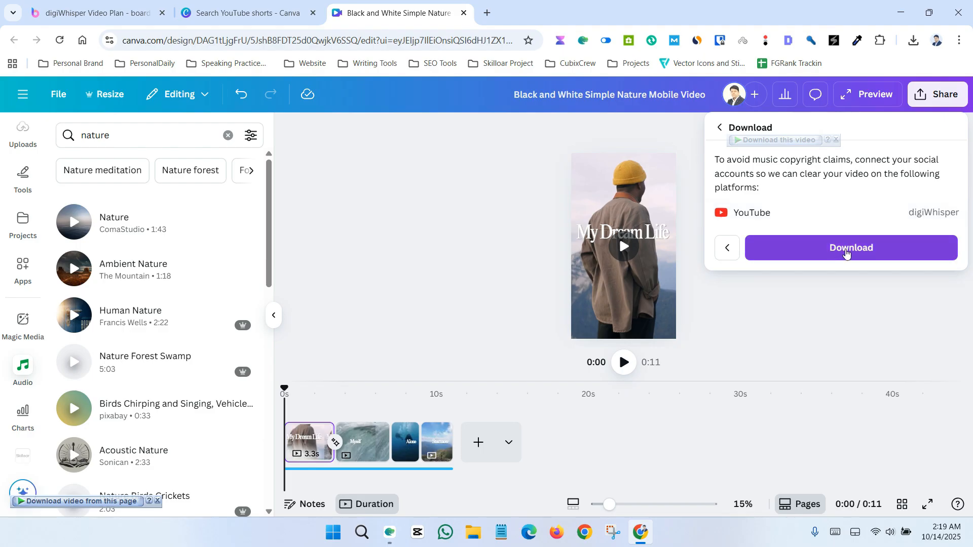
left_click(846, 252)
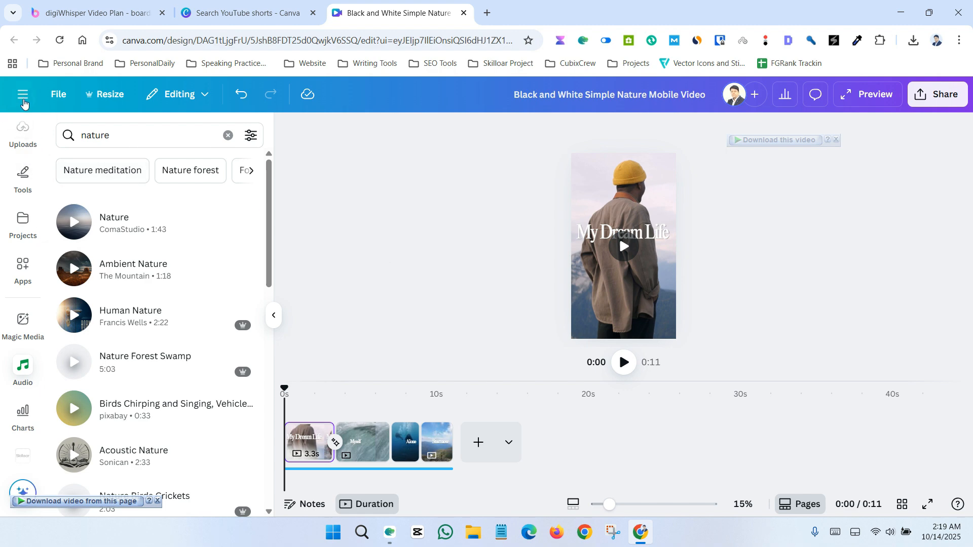
- Return to the home page and search the templates for "YouTube shorts"
left_click(24, 101)
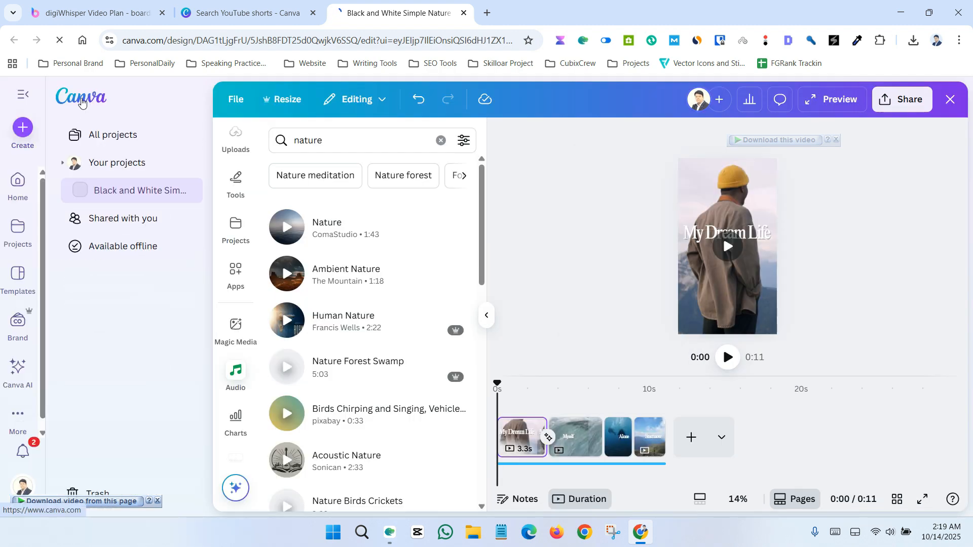
left_click(80, 95)
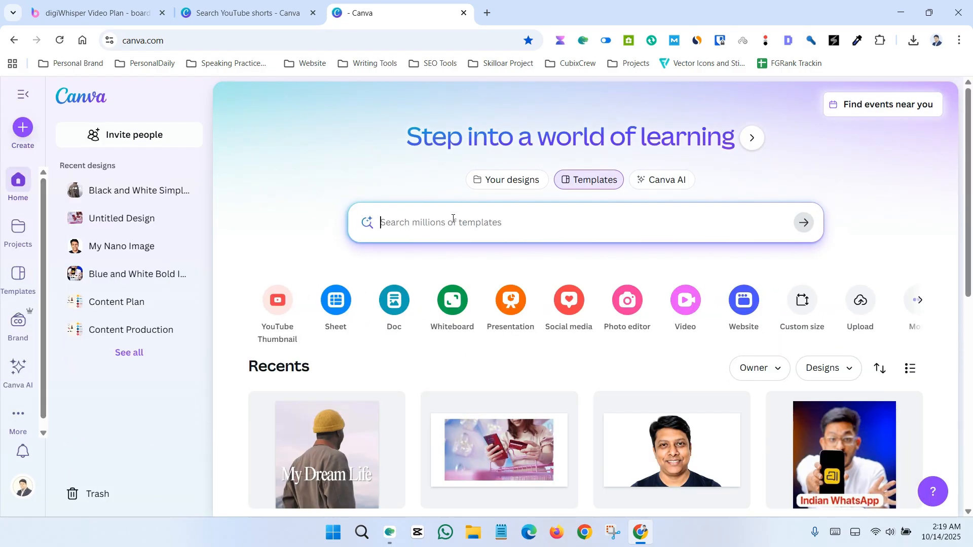
type("YouTube ")
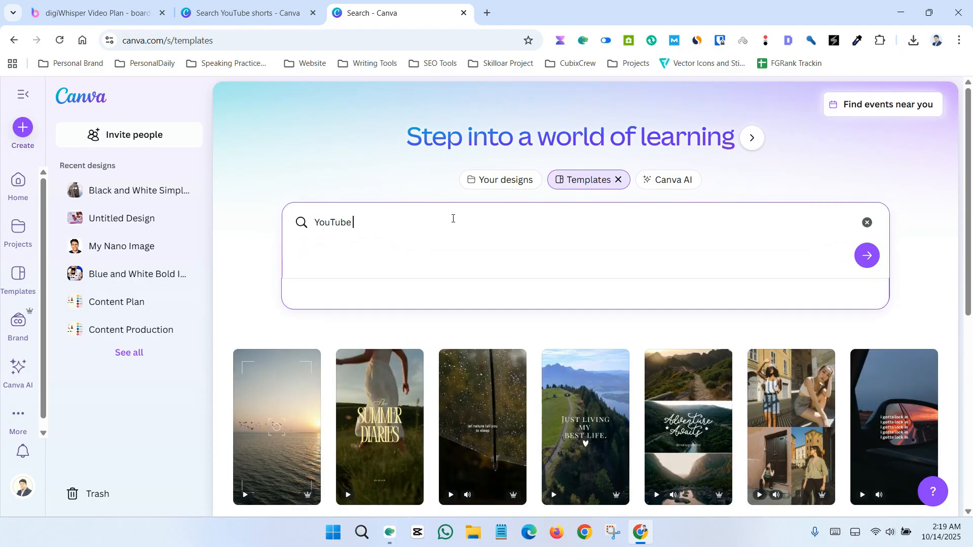
type("shorts")
key("Return")
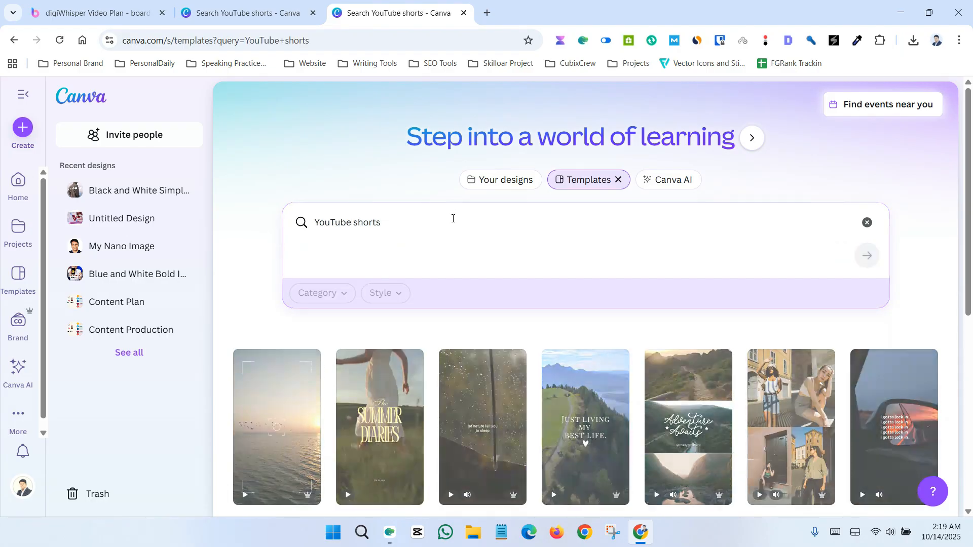
- Browse the YouTube shorts templates and create a blank vertical video design from the results
scroll(455, 219, "down", 4)
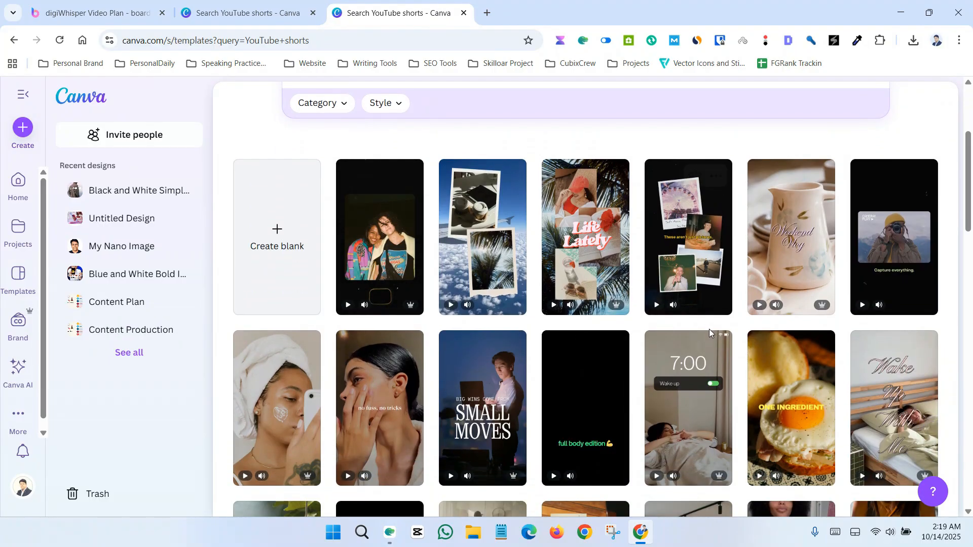
scroll(609, 340, "up", 3)
scroll(517, 350, "down", 3)
left_click(273, 242)
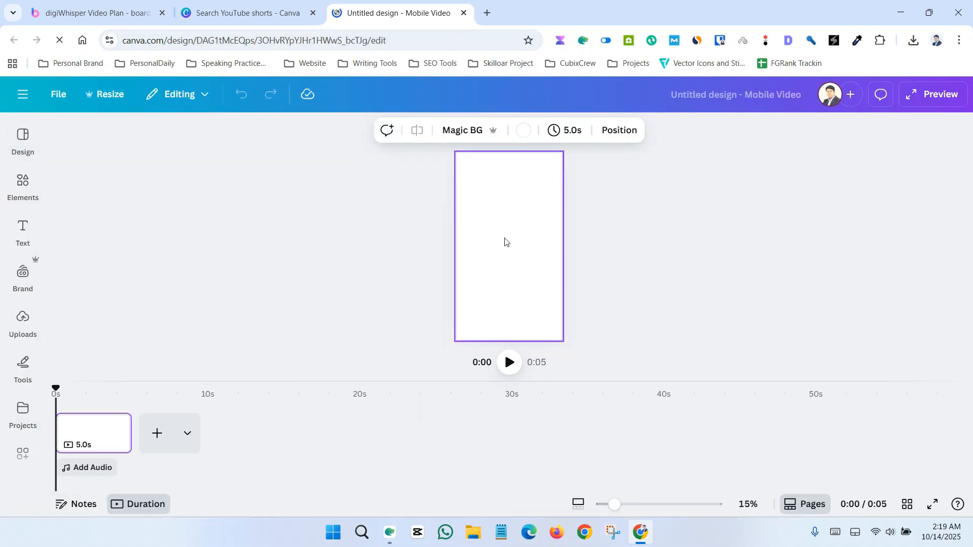
- Search the elements library for "lifestyle" and limit the results to videos
left_click(23, 230)
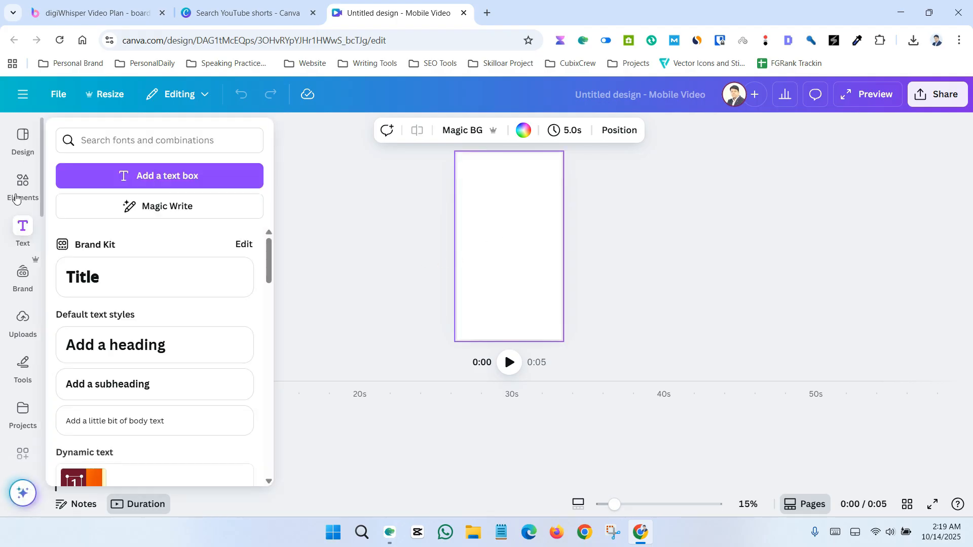
left_click(21, 183)
left_click(20, 185)
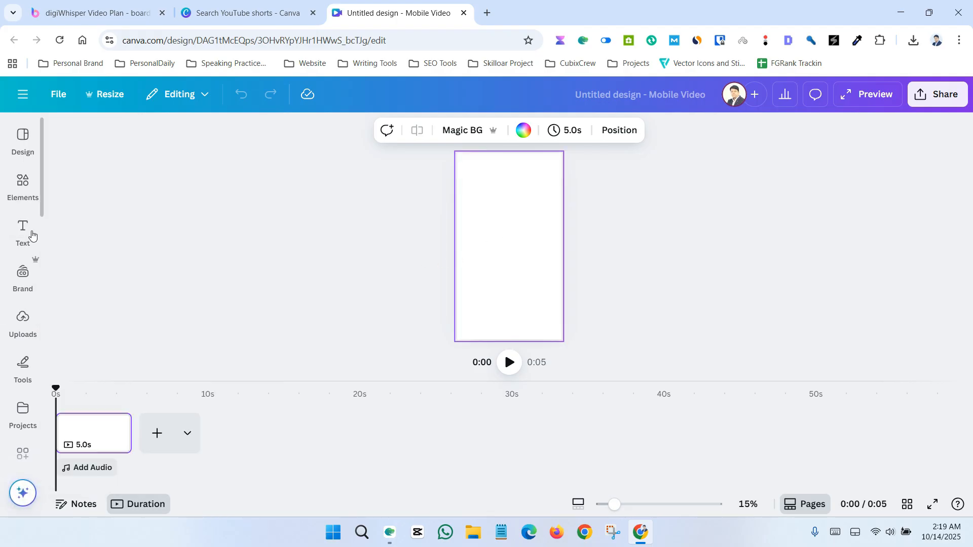
left_click(26, 229)
left_click(26, 188)
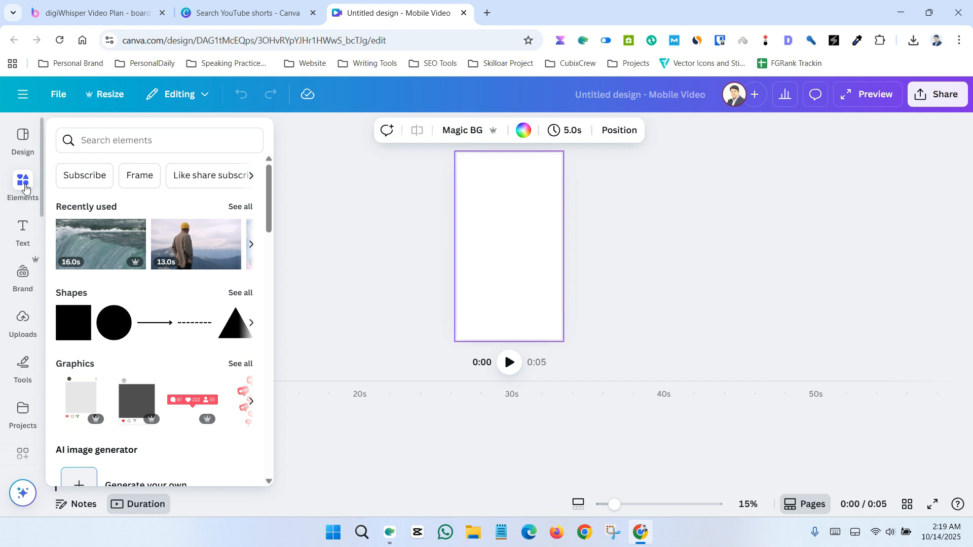
left_click(134, 135)
type("lif")
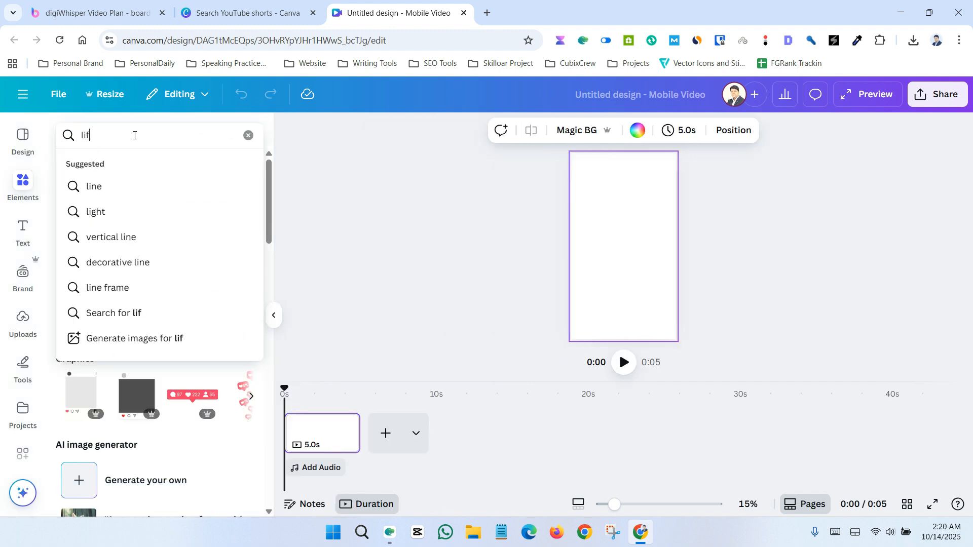
type("estyle")
key("Return")
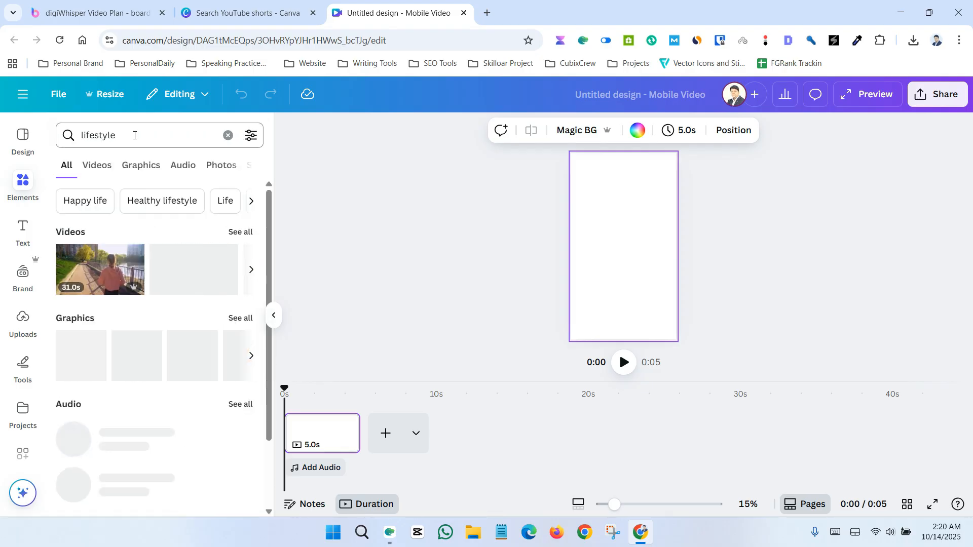
left_click(100, 170)
- Add the 10-second clip of the seated woman with a phone, enlarge it to the full page height and centre her in the frame
scroll(124, 277, "down", 10)
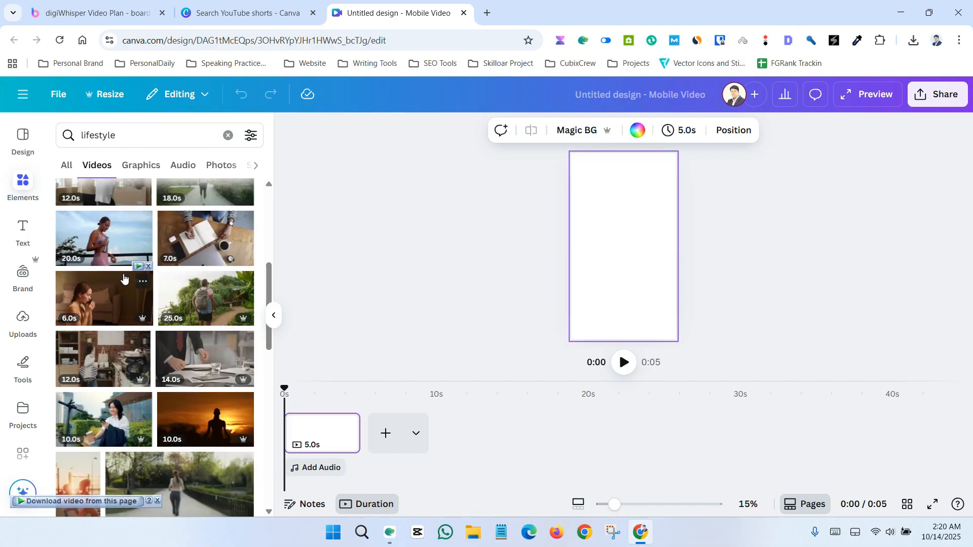
scroll(124, 277, "down", 1)
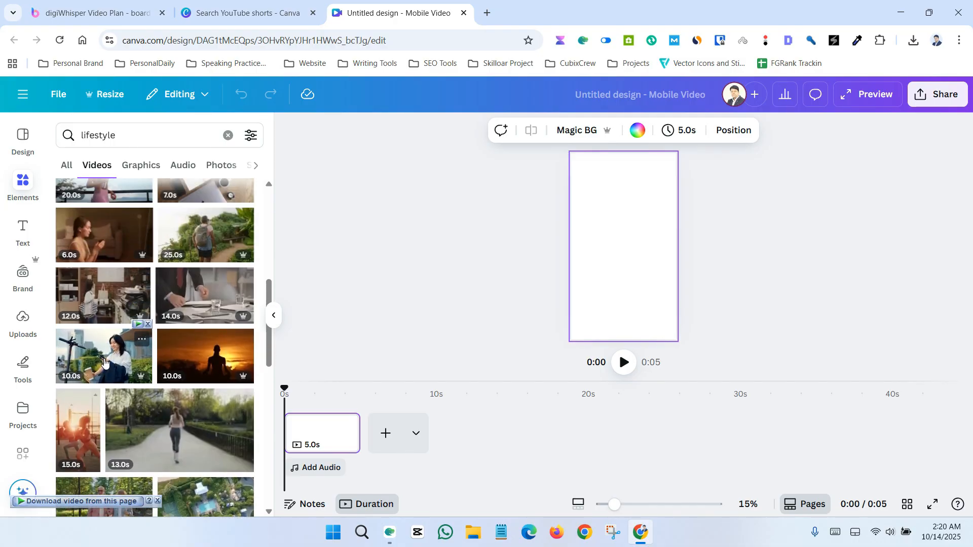
left_click(104, 363)
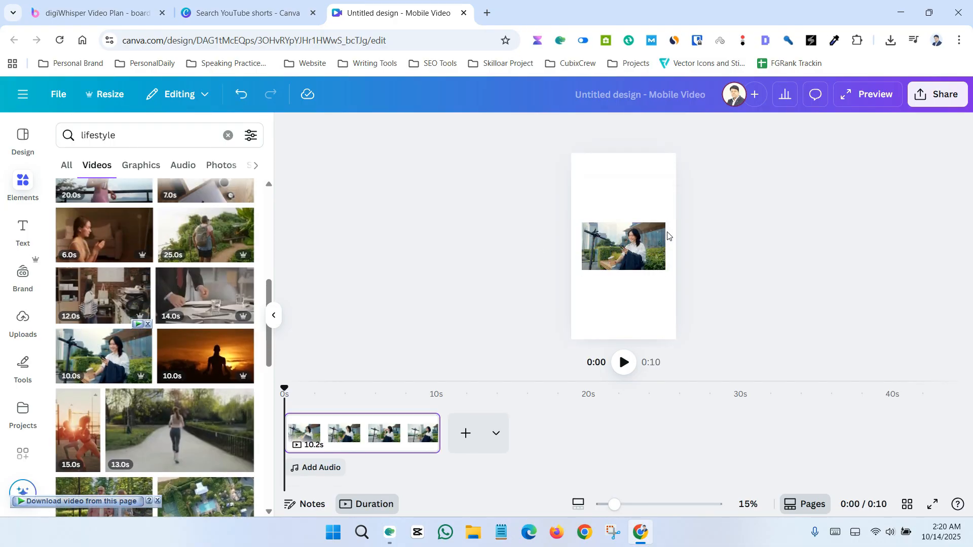
left_click_drag(665, 269, 899, 318)
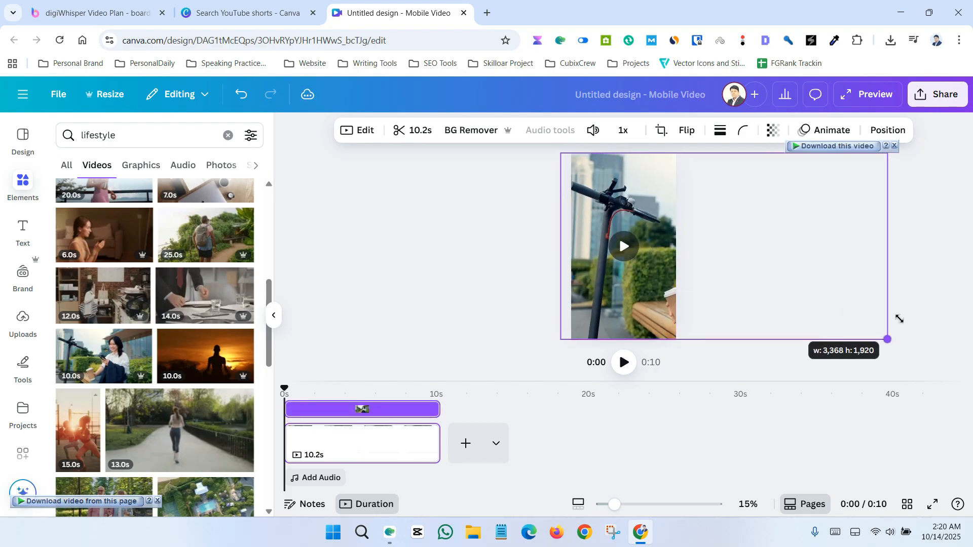
left_click_drag(653, 267, 528, 267)
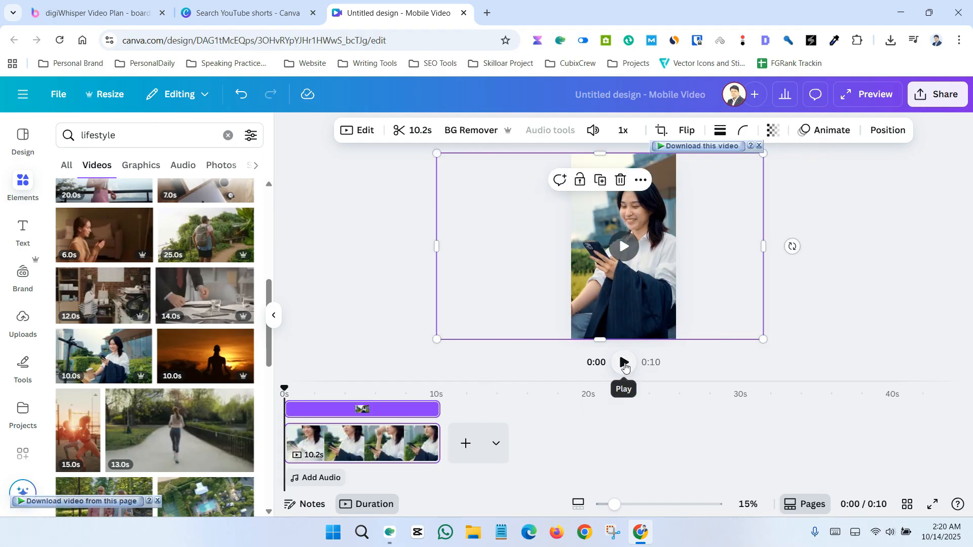
- Play the woman's clip to check it and trim the first page to about 5.6 seconds
left_click(625, 364)
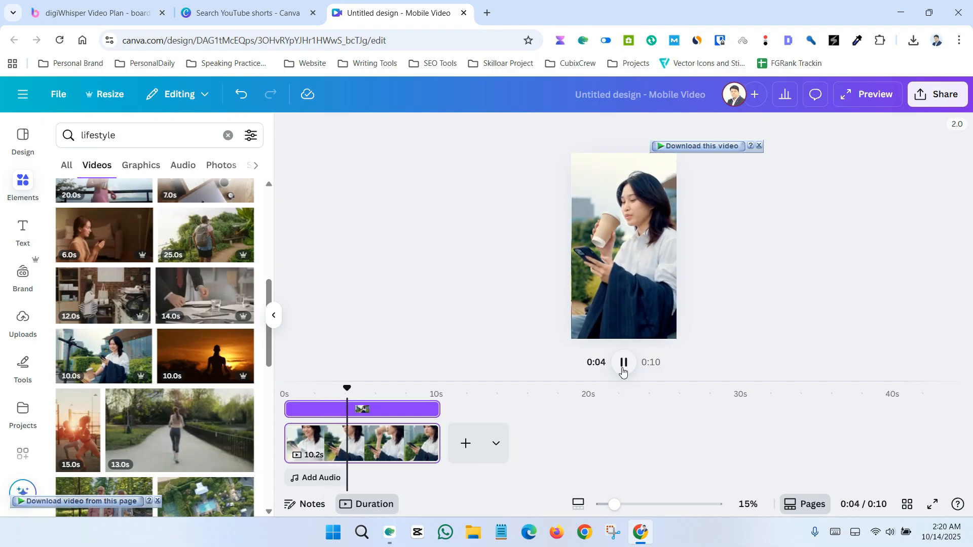
left_click(623, 373)
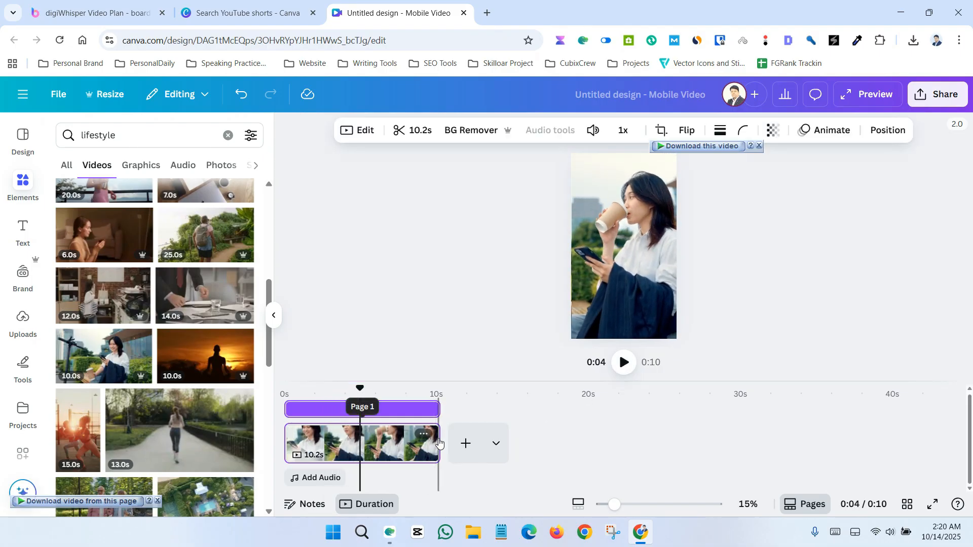
left_click(363, 445)
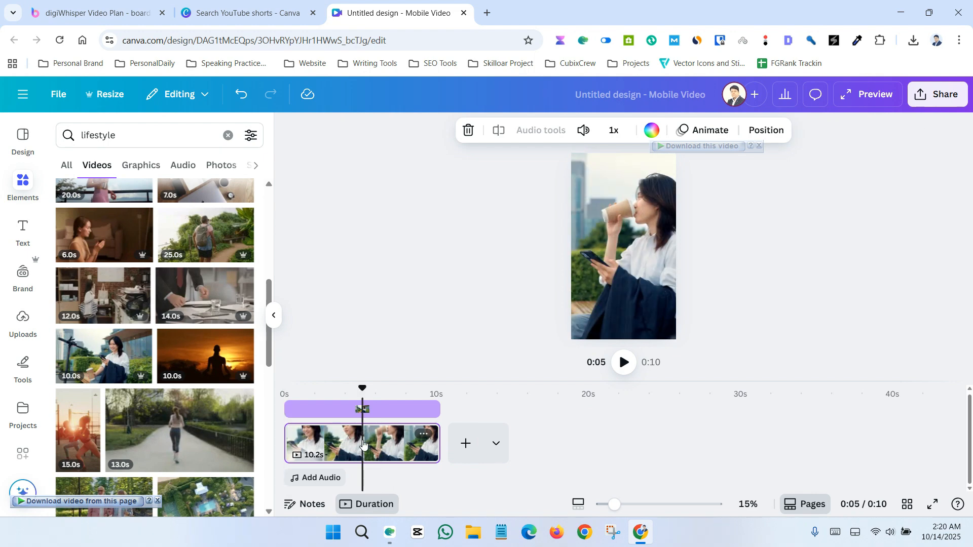
left_click(409, 443)
left_click_drag(439, 442, 365, 436)
left_click(330, 445)
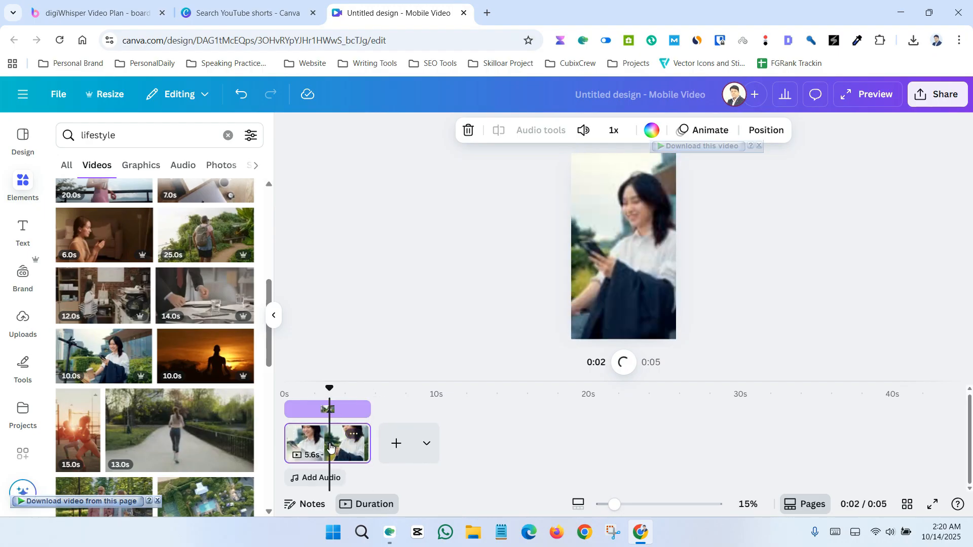
- Add a blank second page and insert the 18-second clip of the man jogging along a park path
left_click(389, 449)
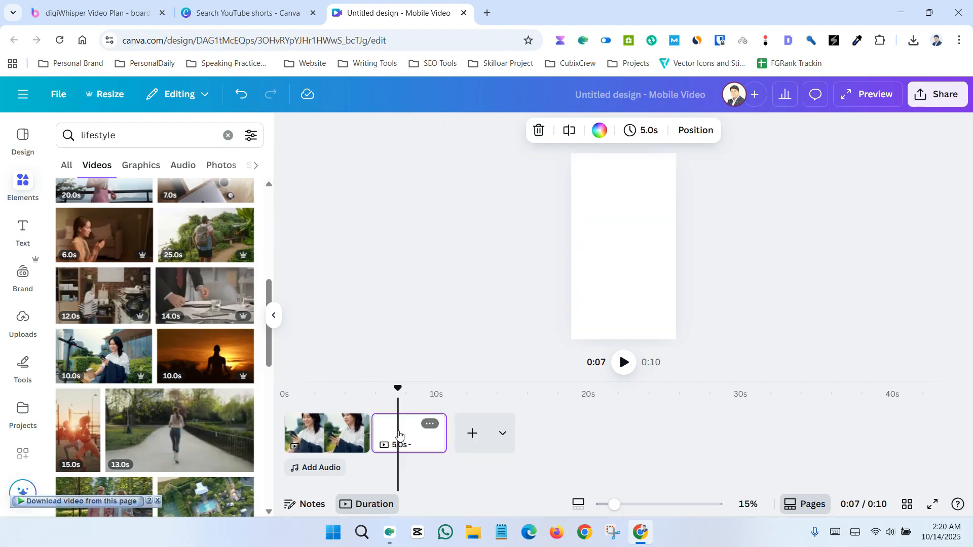
scroll(194, 358, "down", 5)
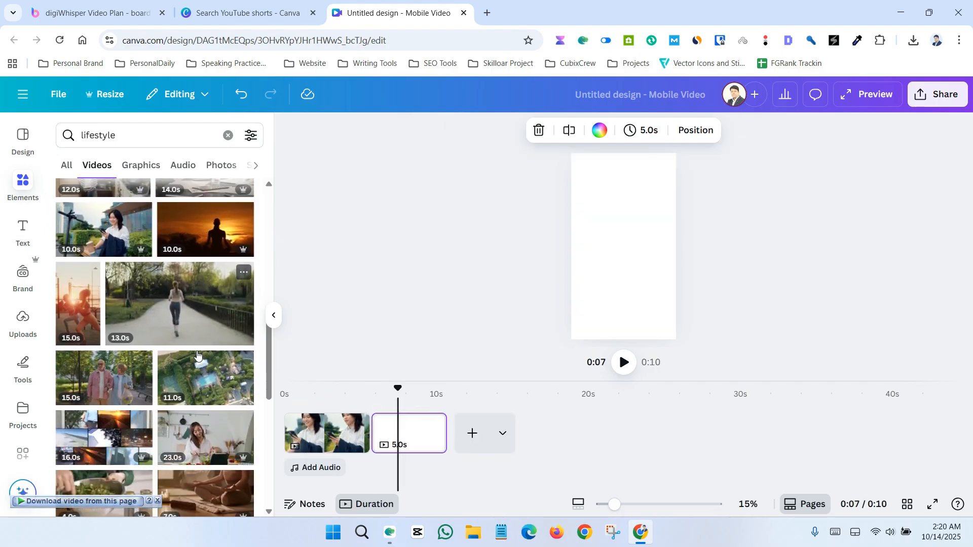
scroll(200, 354, "down", 3)
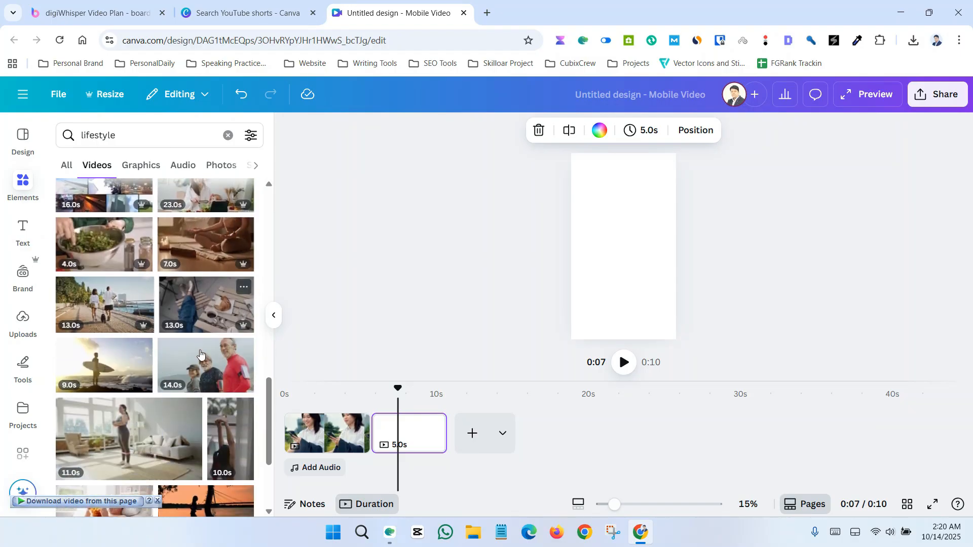
scroll(205, 349, "up", 5)
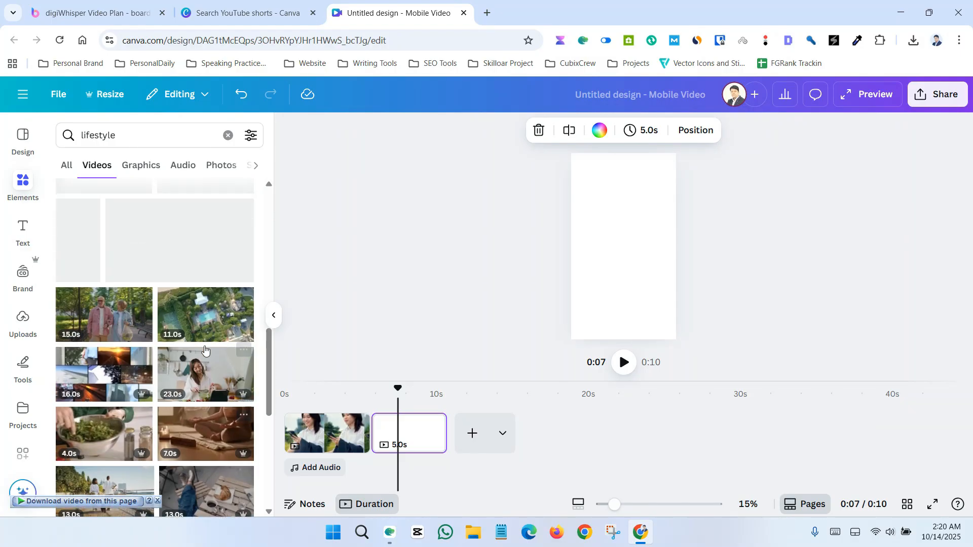
scroll(206, 342, "up", 5)
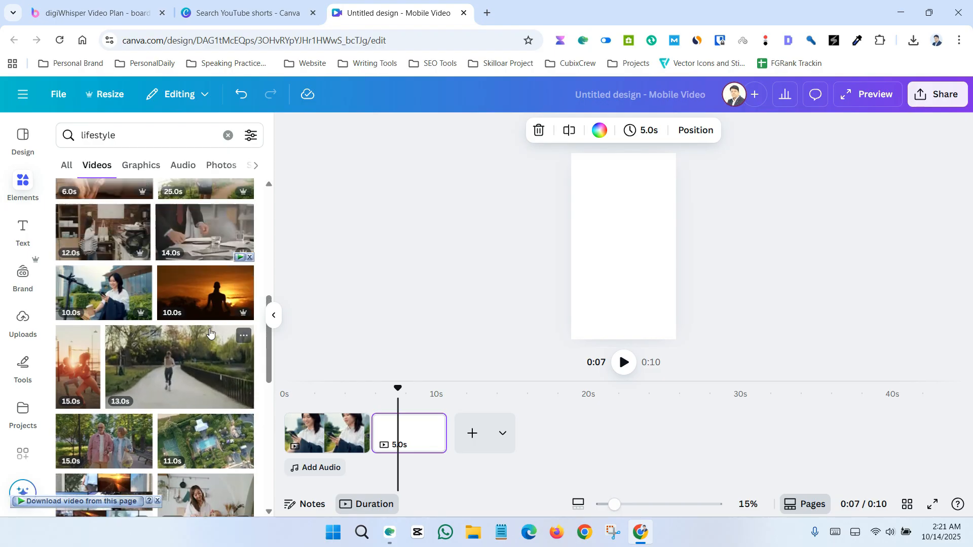
scroll(210, 333, "up", 1)
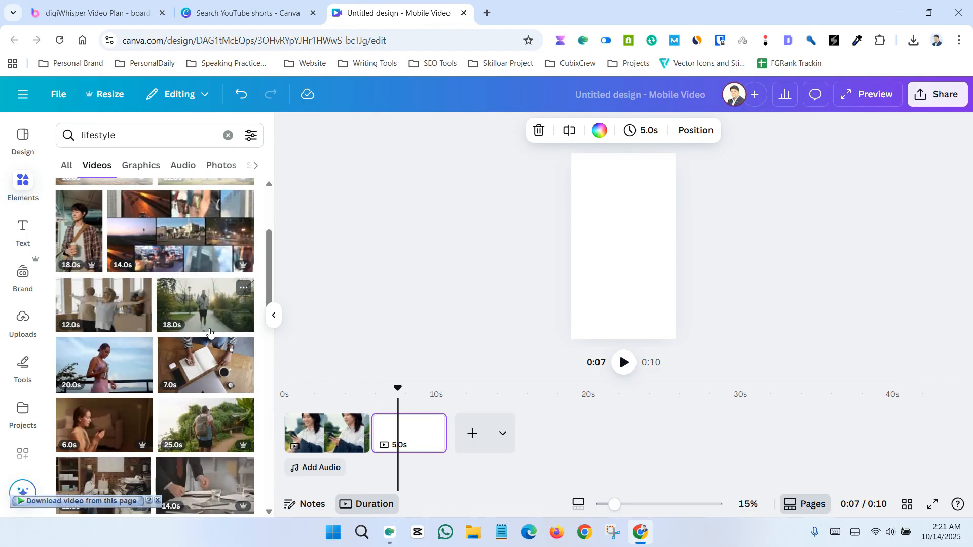
left_click(210, 310)
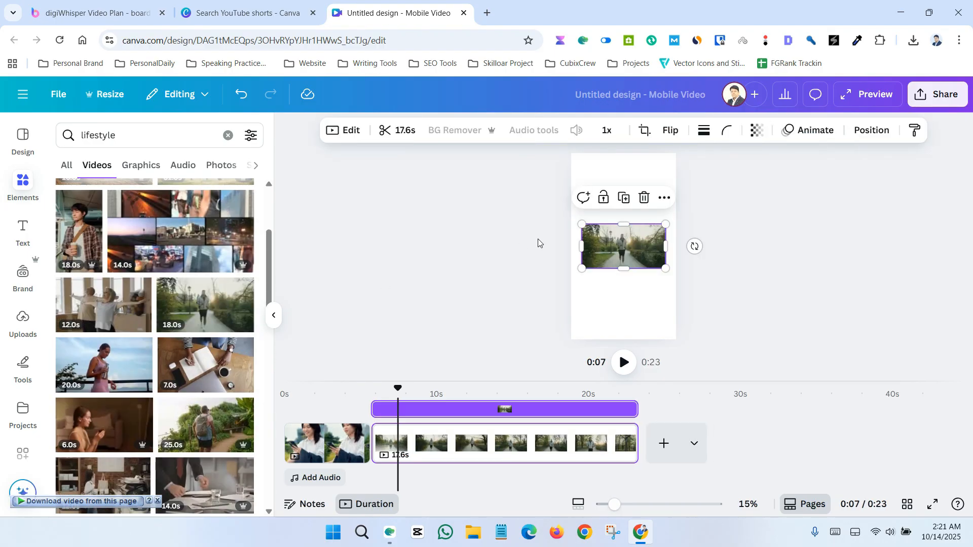
- Enlarge the jogging man's clip until it fills the second page and position it with the man centred in the frame
left_click_drag(582, 225, 406, 191)
left_click(711, 271)
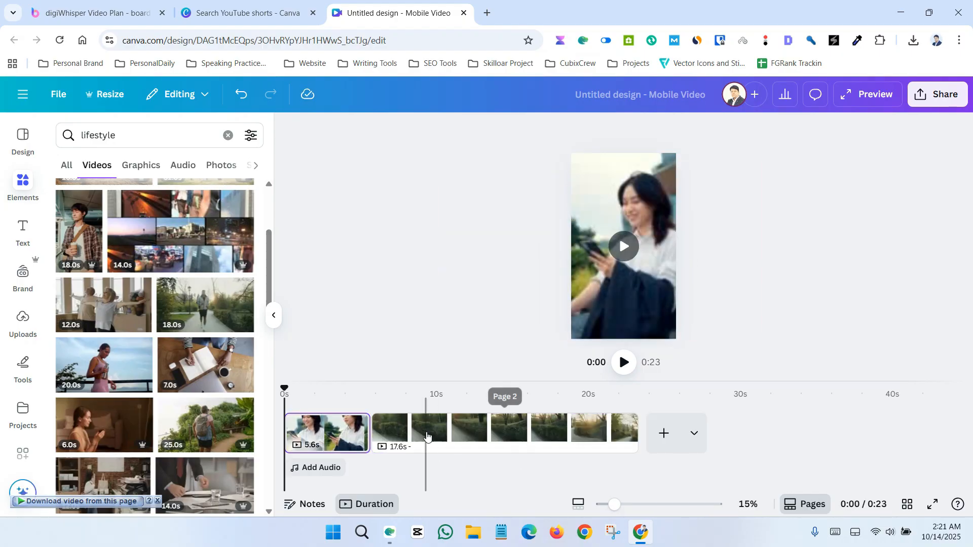
left_click(431, 431)
left_click(613, 217)
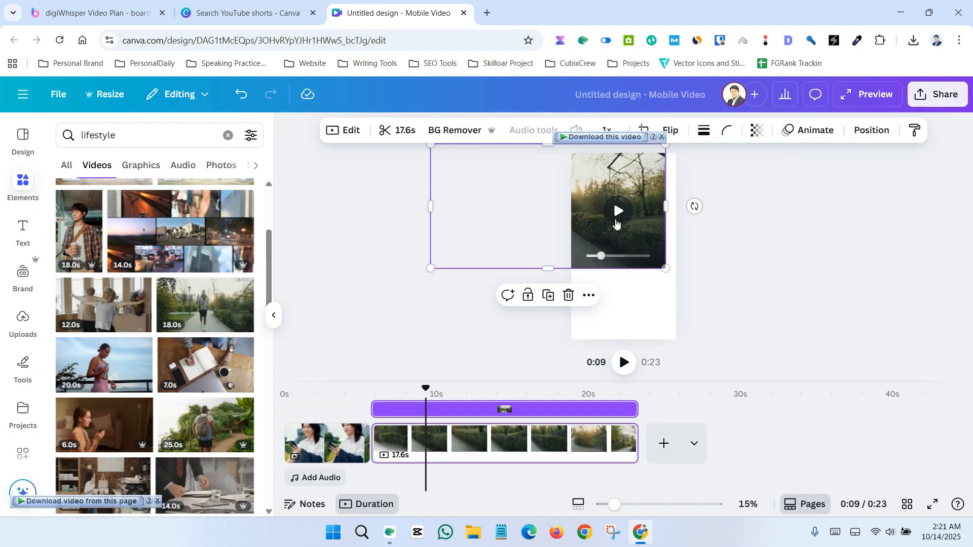
left_click_drag(550, 198, 615, 221)
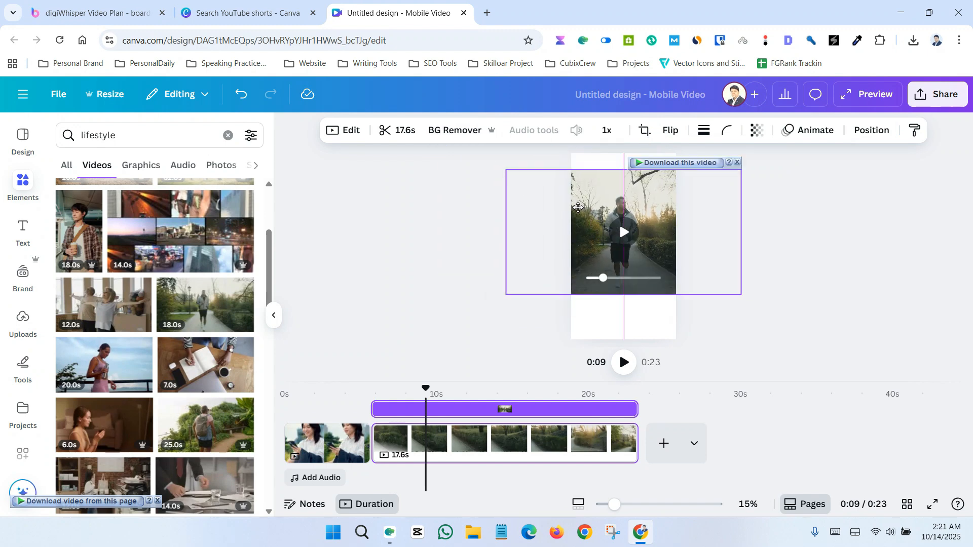
left_click(725, 278)
left_click(473, 433)
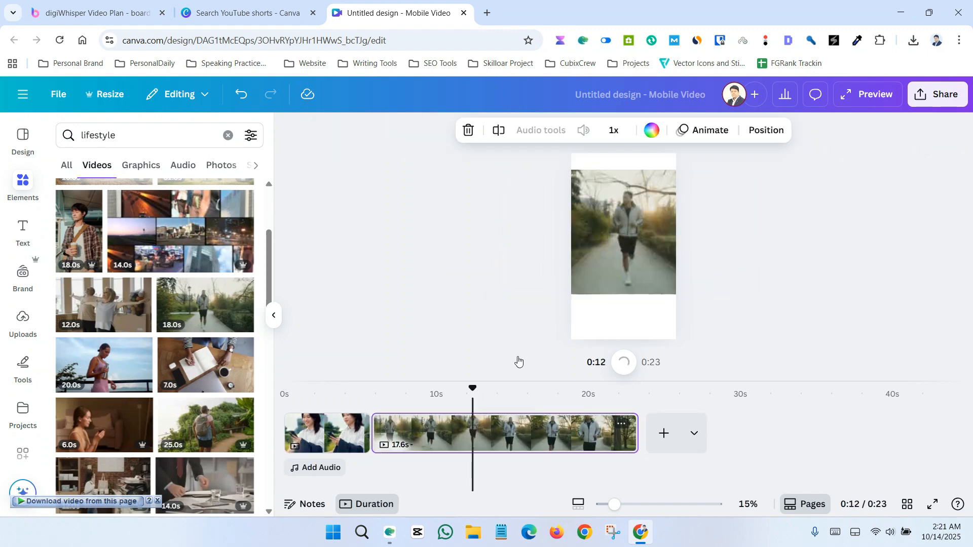
left_click(626, 266)
left_click_drag(741, 170, 773, 153)
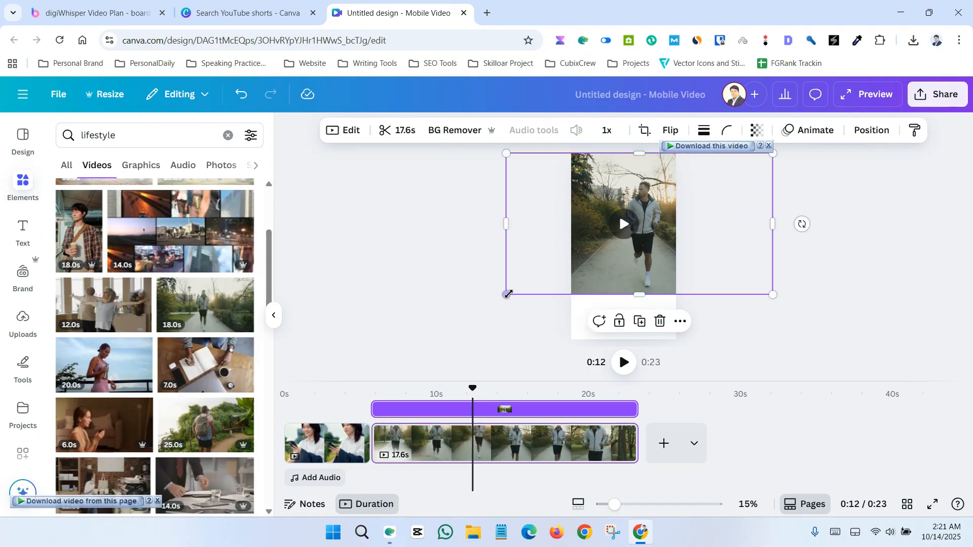
left_click_drag(507, 295, 462, 311)
left_click_drag(719, 215, 739, 217)
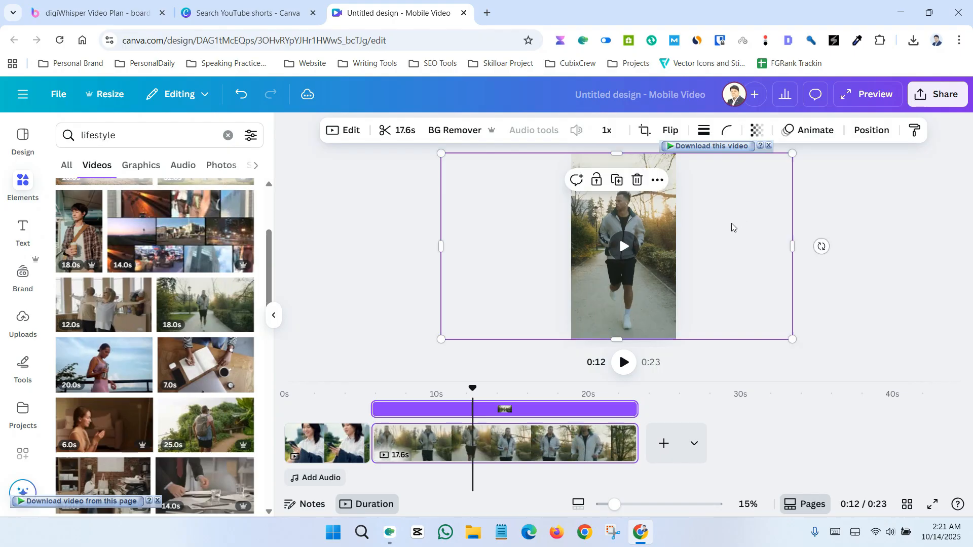
- Play the video from near the end of the first page to preview the change to the jogging clip
left_click(348, 436)
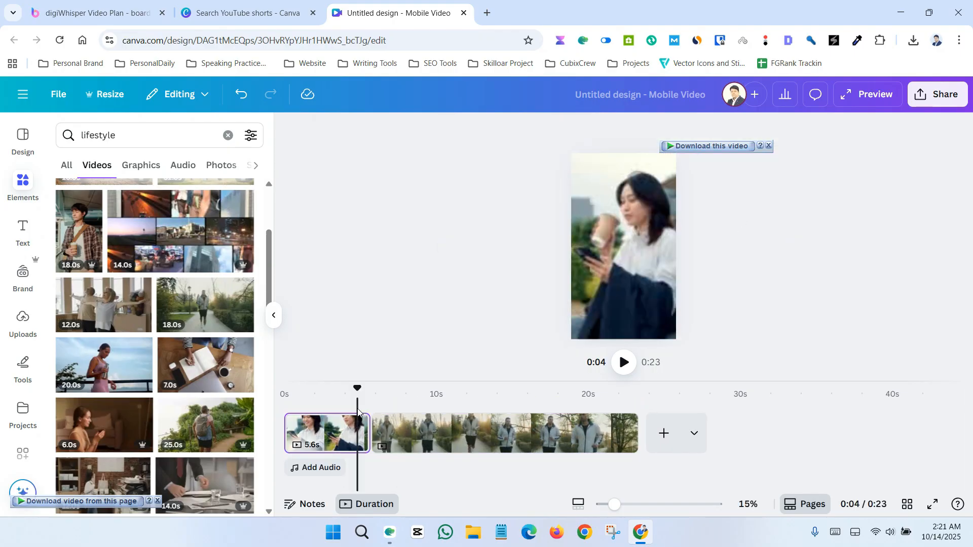
left_click(624, 363)
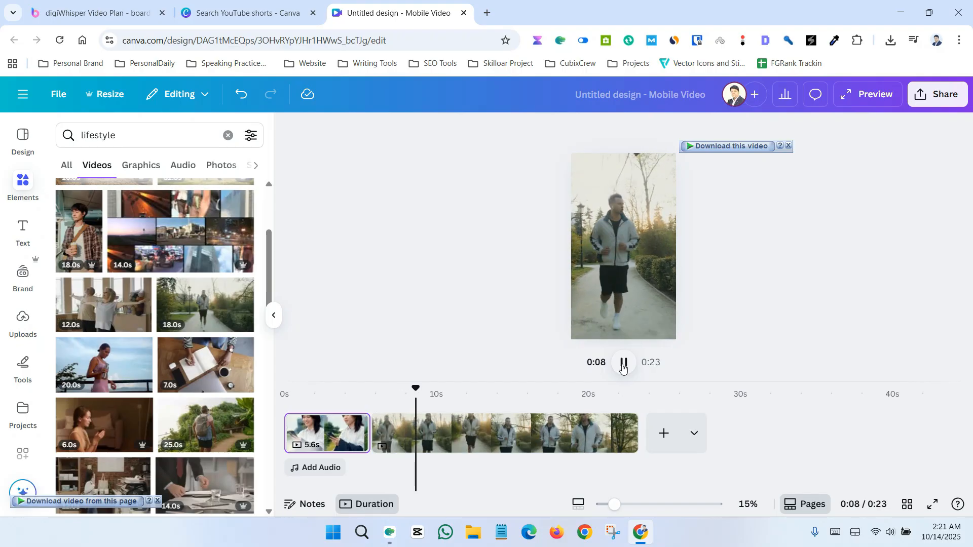
- Trim the second page with the jogging man to about 5.2 seconds
left_click(444, 446)
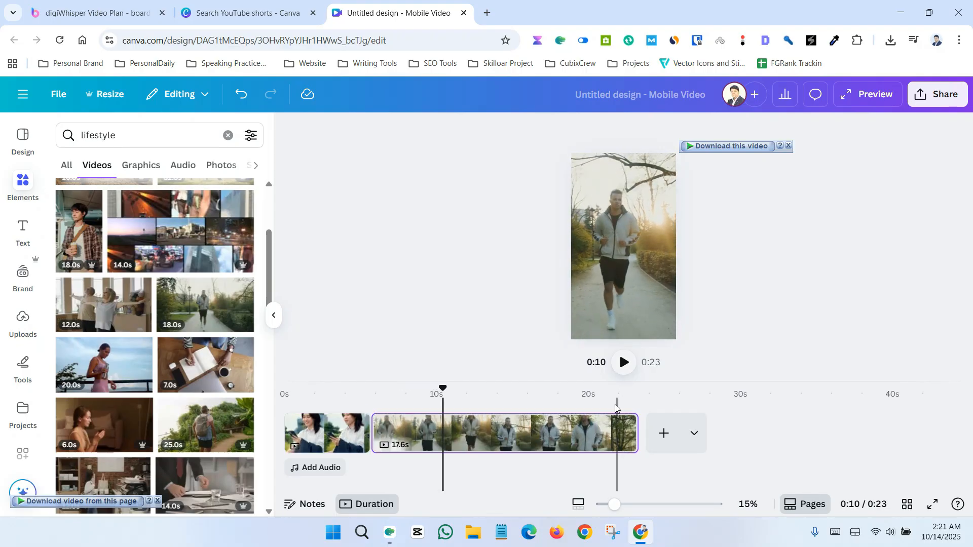
left_click(443, 436)
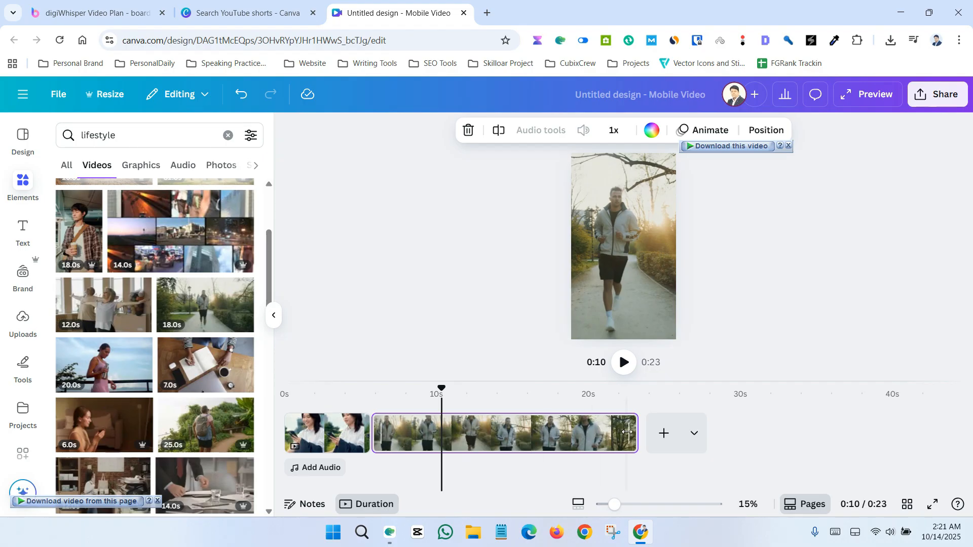
left_click_drag(628, 433, 440, 421)
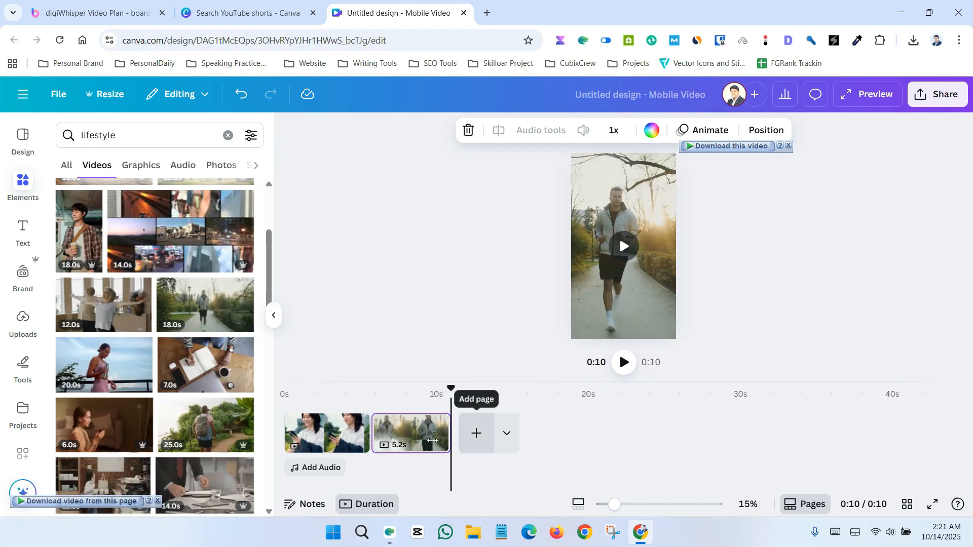
left_click(409, 433)
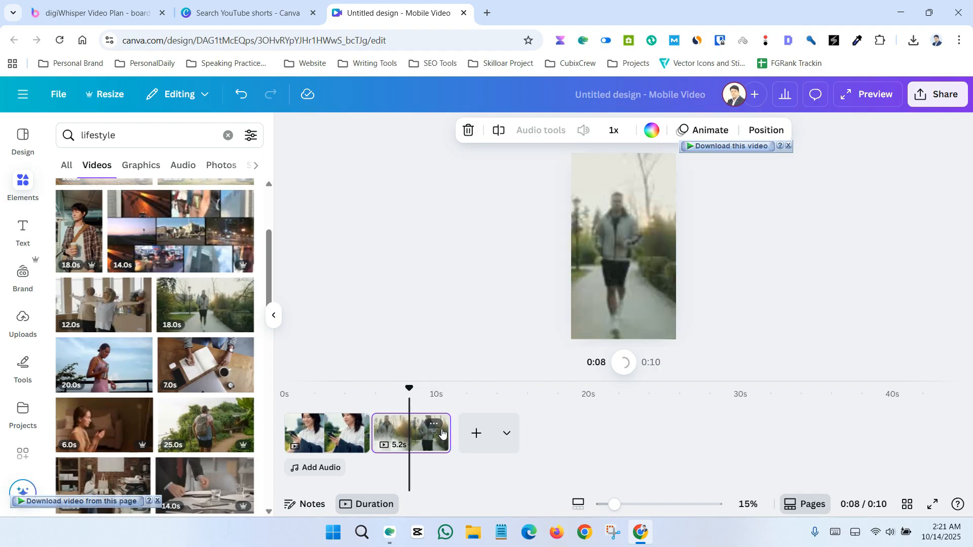
- Add a blank third page and insert the 22-second clip of cyclists riding along a tree-lined path
left_click(474, 433)
scroll(157, 387, "down", 4)
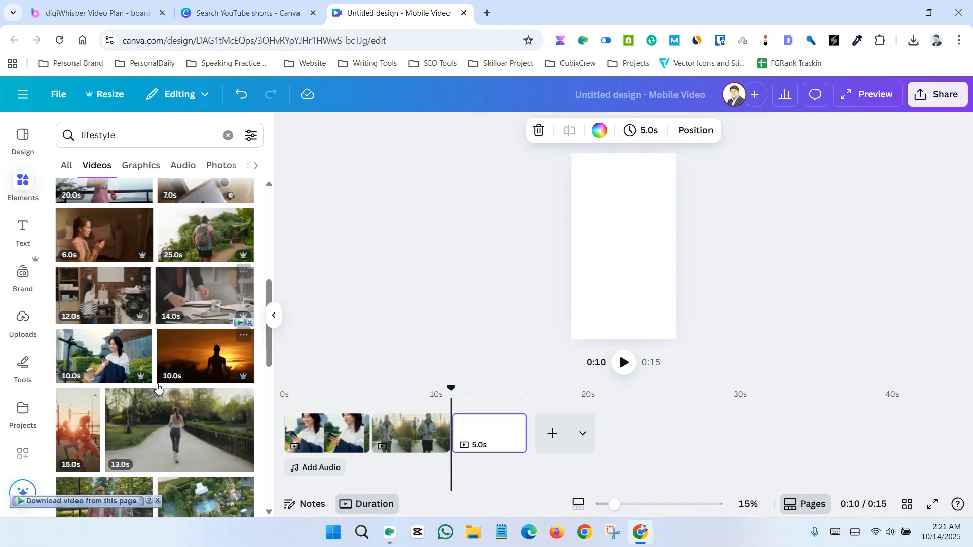
scroll(158, 387, "down", 5)
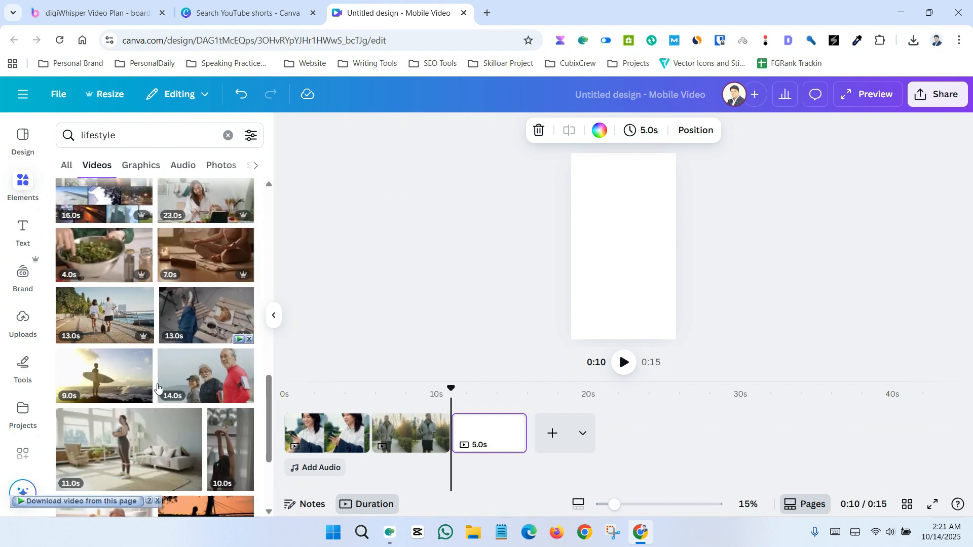
scroll(158, 385, "down", 5)
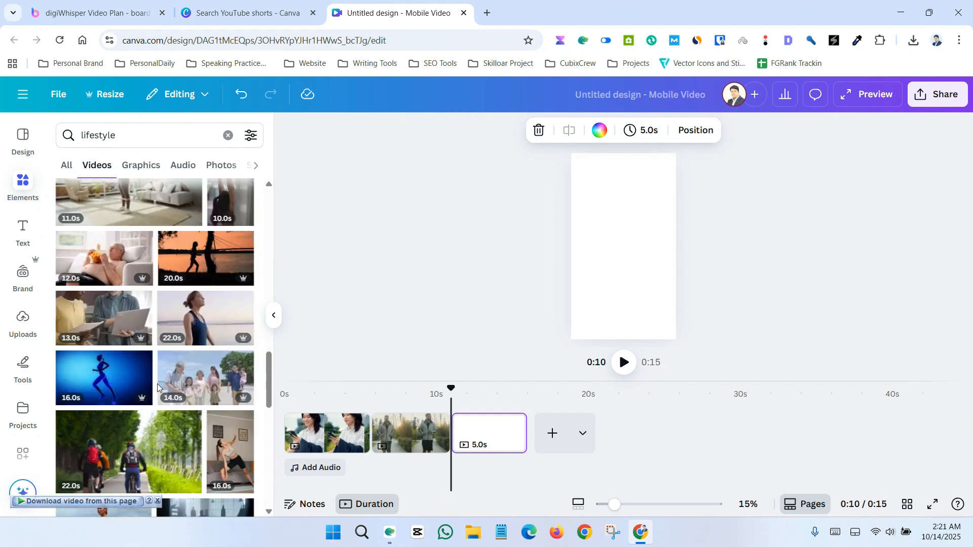
scroll(157, 384, "down", 3)
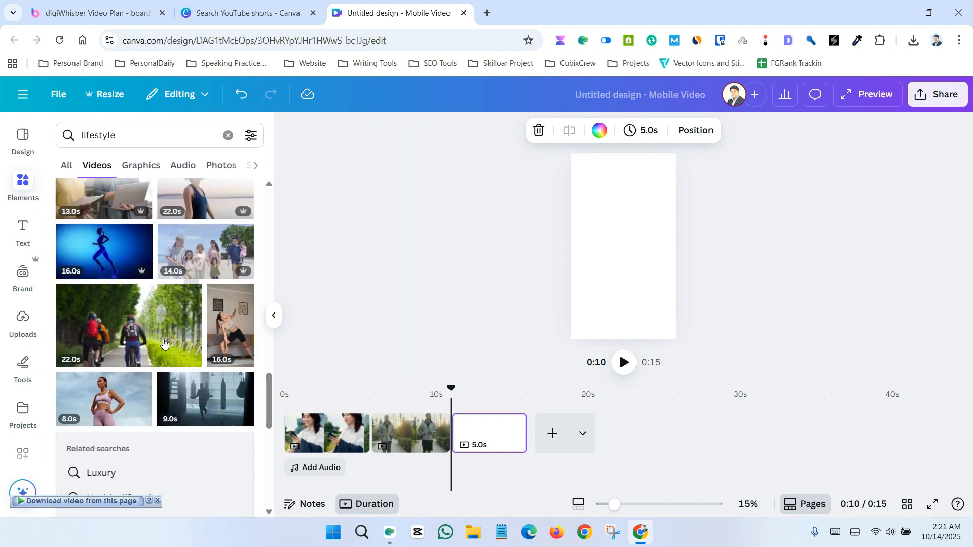
left_click(141, 327)
- Enlarge the cyclists' clip until it fills the third page and shift it to frame the riders
left_click_drag(621, 234, 595, 161)
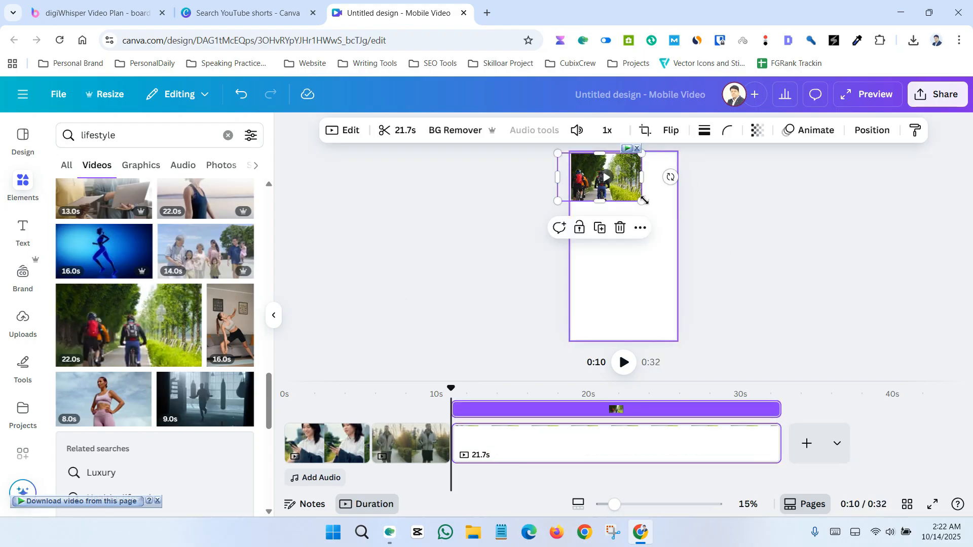
left_click_drag(714, 236, 897, 309)
left_click_drag(806, 265, 755, 262)
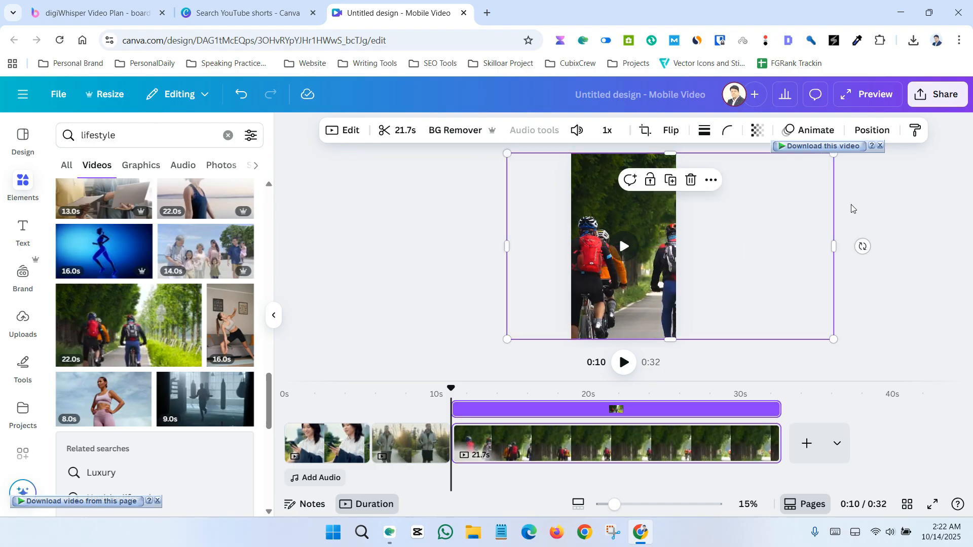
left_click(472, 284)
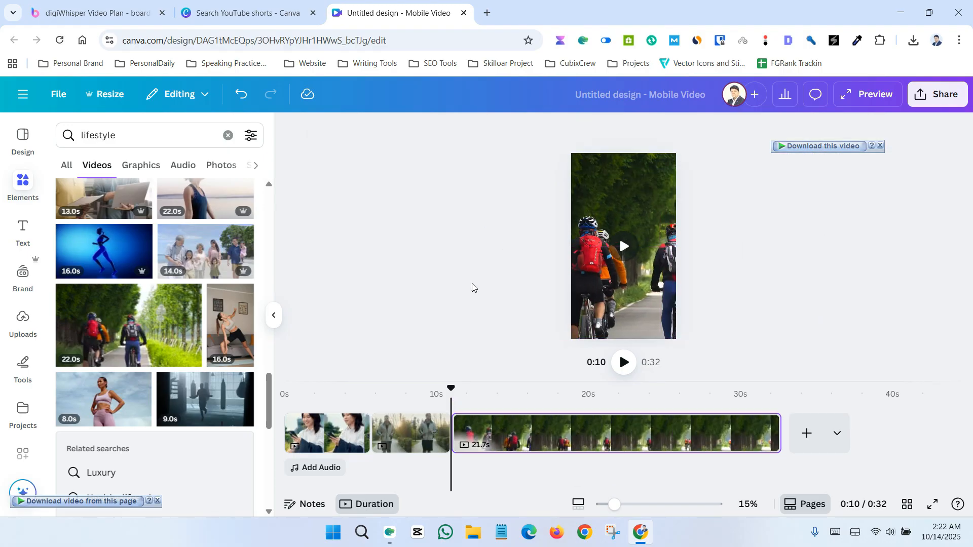
- Play the third page briefly and shift the cyclists' clip sideways so the riders sit fully in the frame
left_click(616, 361)
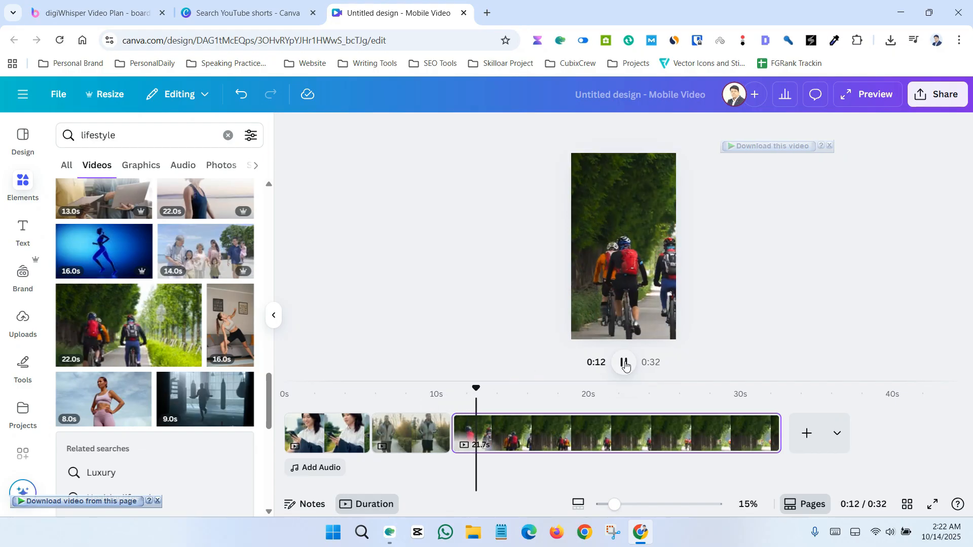
left_click(640, 269)
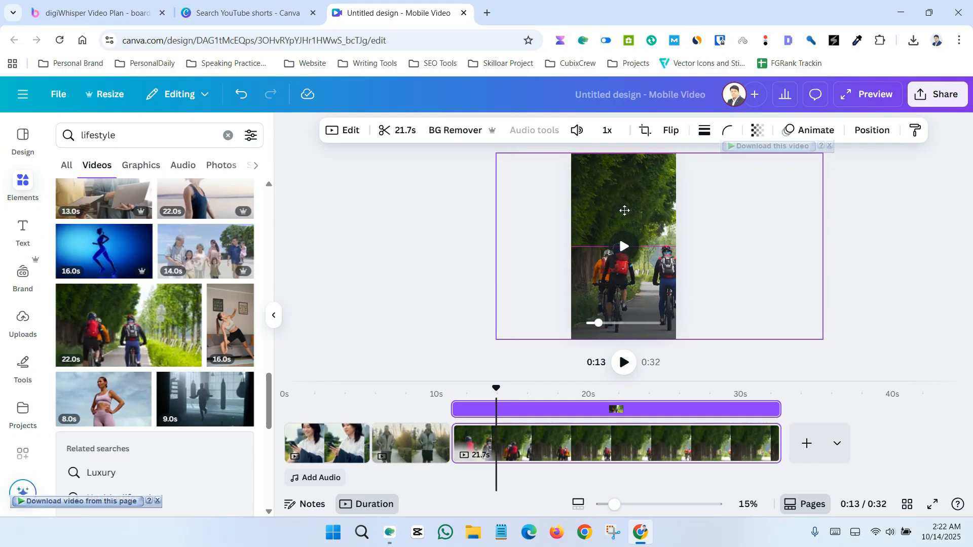
left_click_drag(625, 210, 620, 211)
- Play the change from the second to the third page and trim the cyclists' page so the video lasts 15 seconds
left_click(435, 409)
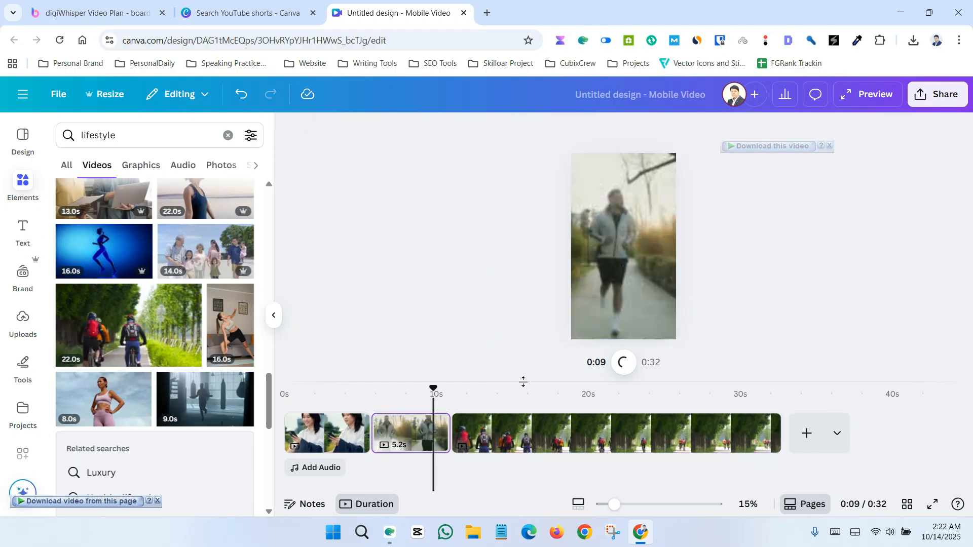
left_click(624, 363)
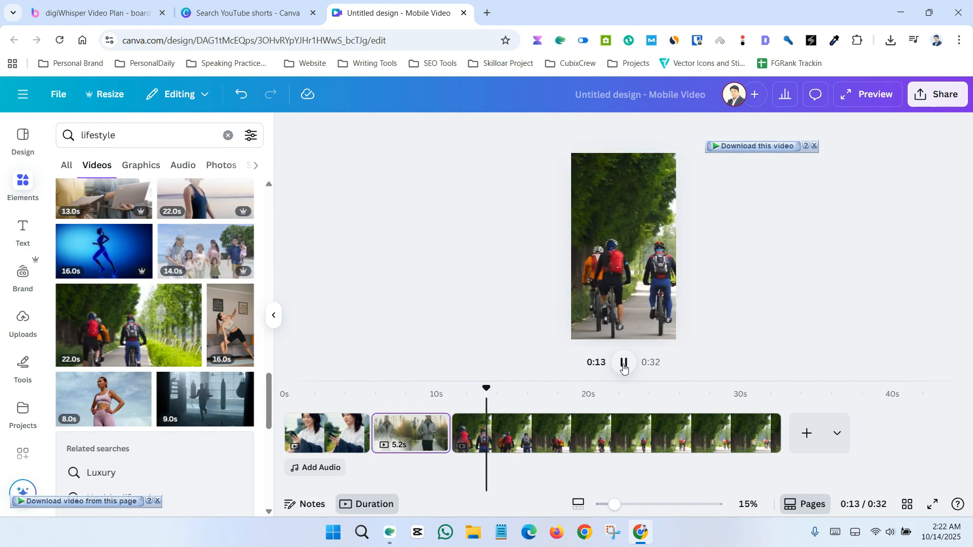
left_click(624, 363)
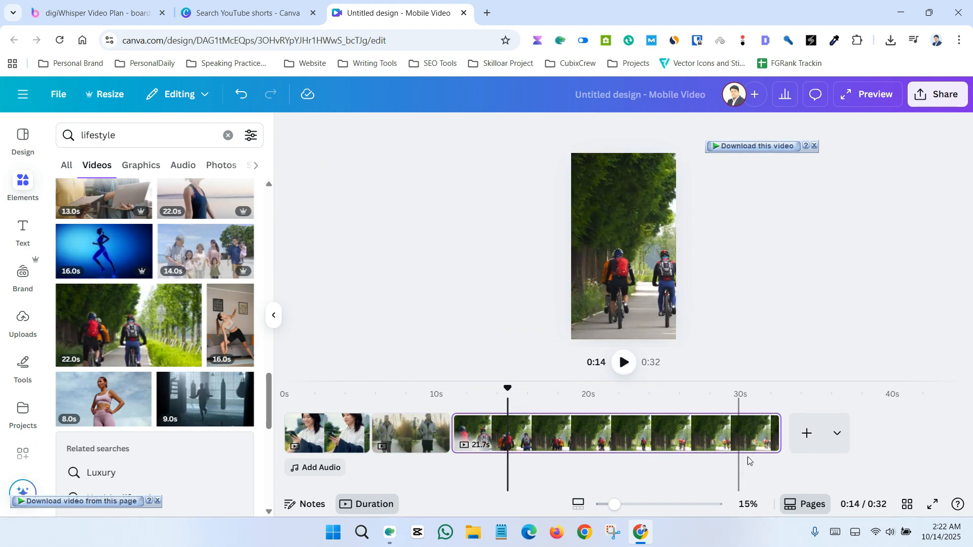
left_click_drag(779, 433, 508, 430)
- Bring the playhead back near the start of the first page and add a heading text there
left_click(307, 405)
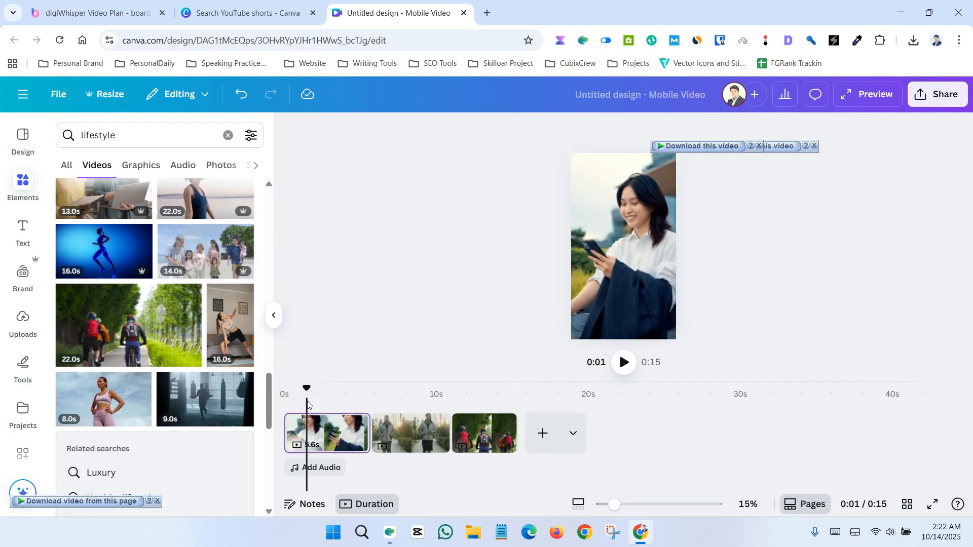
mouse_move(307, 397)
left_mouse_down()
mouse_move(326, 400)
mouse_move(307, 402)
left_mouse_up()
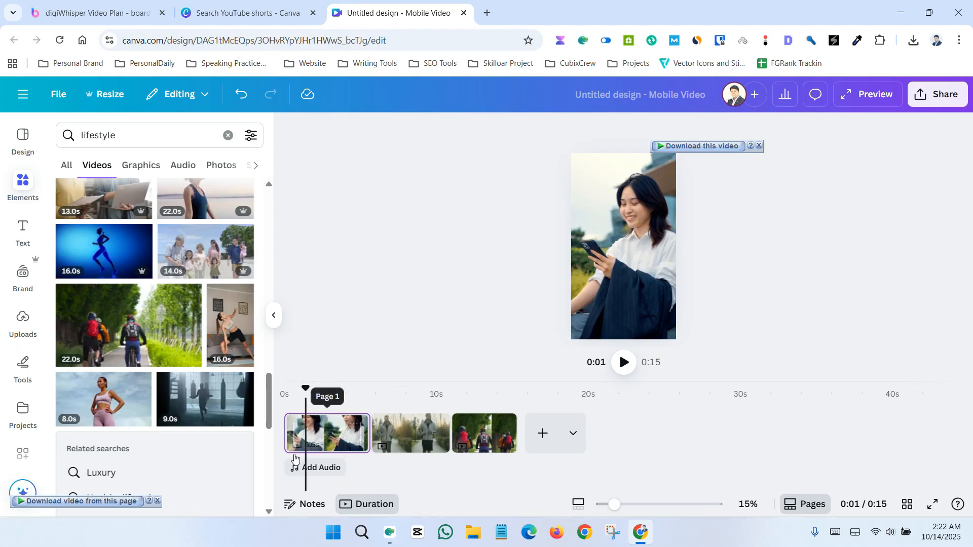
left_click_drag(304, 389, 272, 388)
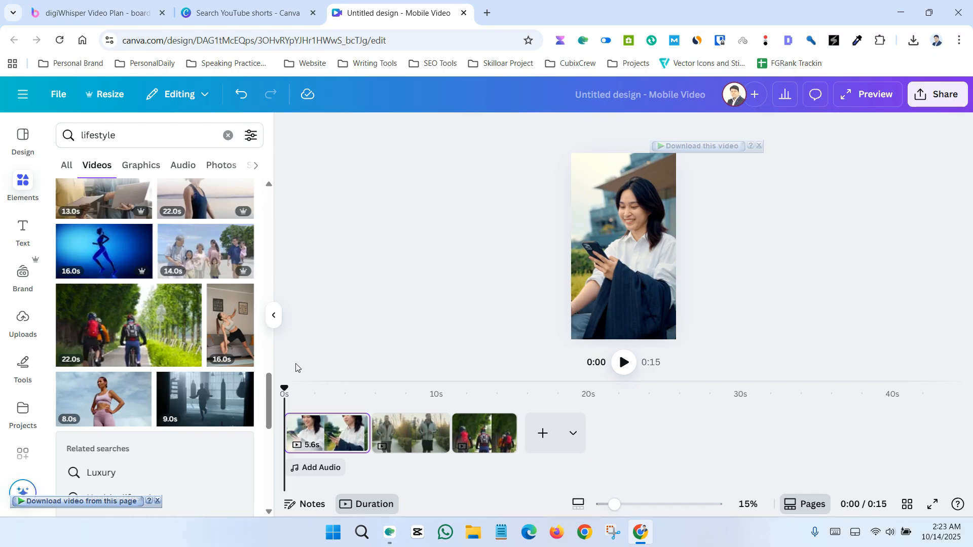
left_click(20, 237)
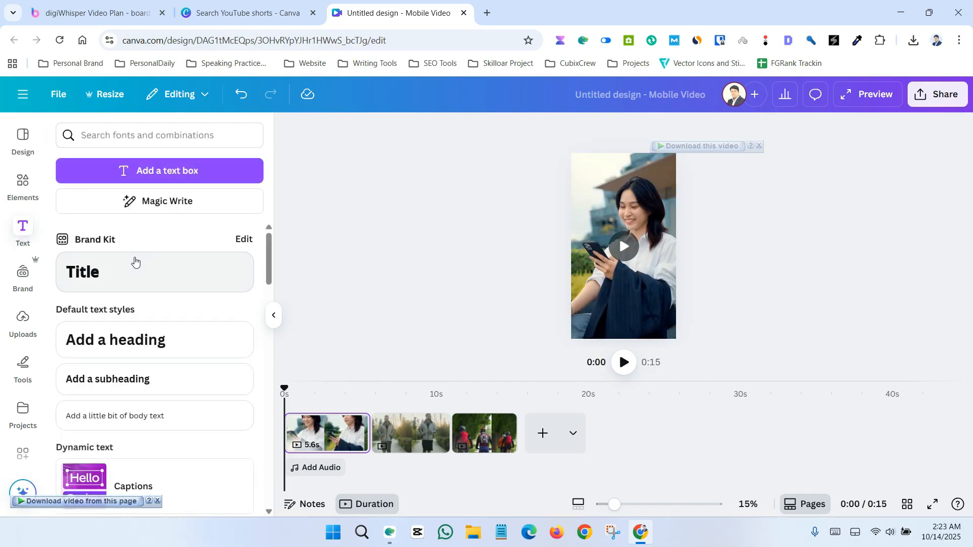
scroll(130, 326, "down", 1)
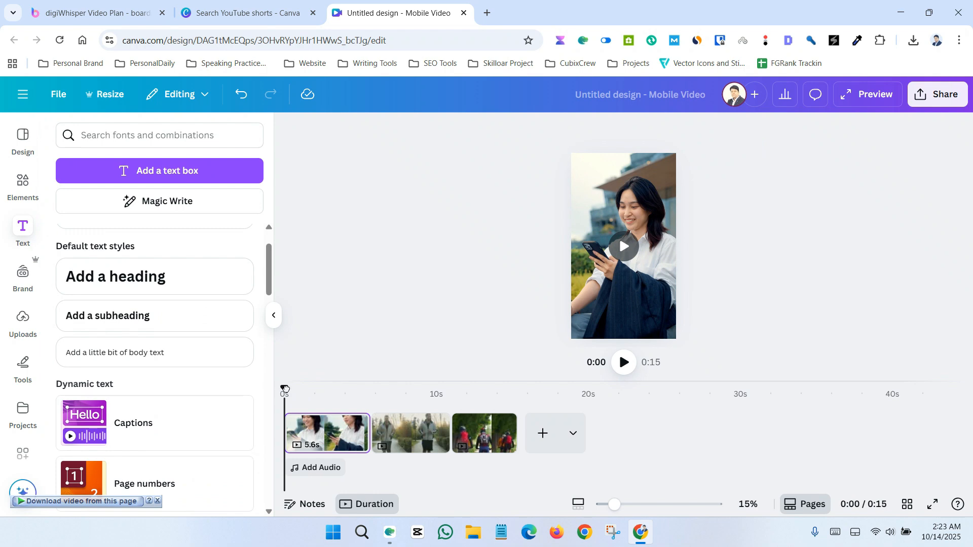
left_click_drag(285, 389, 297, 388)
left_click(102, 279)
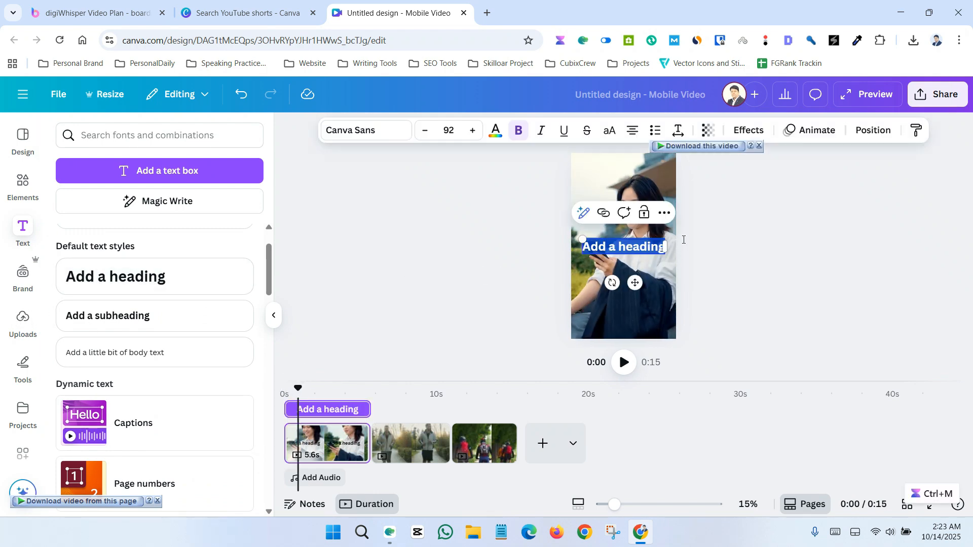
left_click(755, 238)
- Move the heading slightly up on the woman's clip and replace its text with "My Life"
left_click_drag(643, 250, 642, 231)
double_click(641, 228)
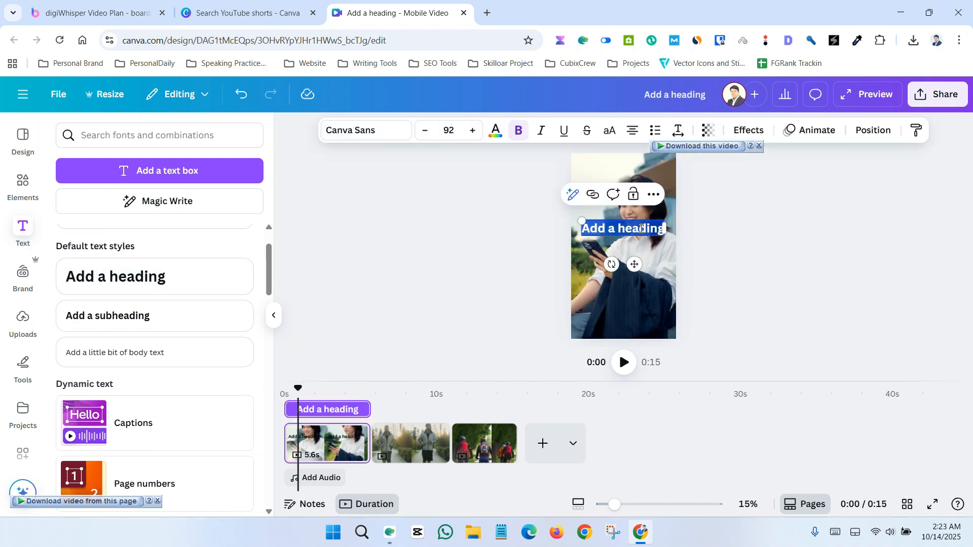
type("M")
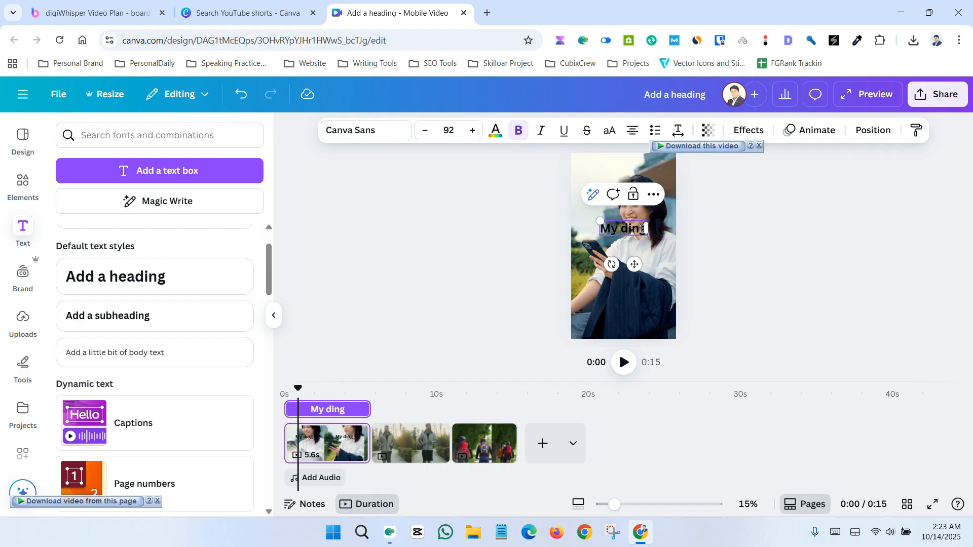
type("y")
key("Delete")
key("Delete")
key("Delete")
key("Delete")
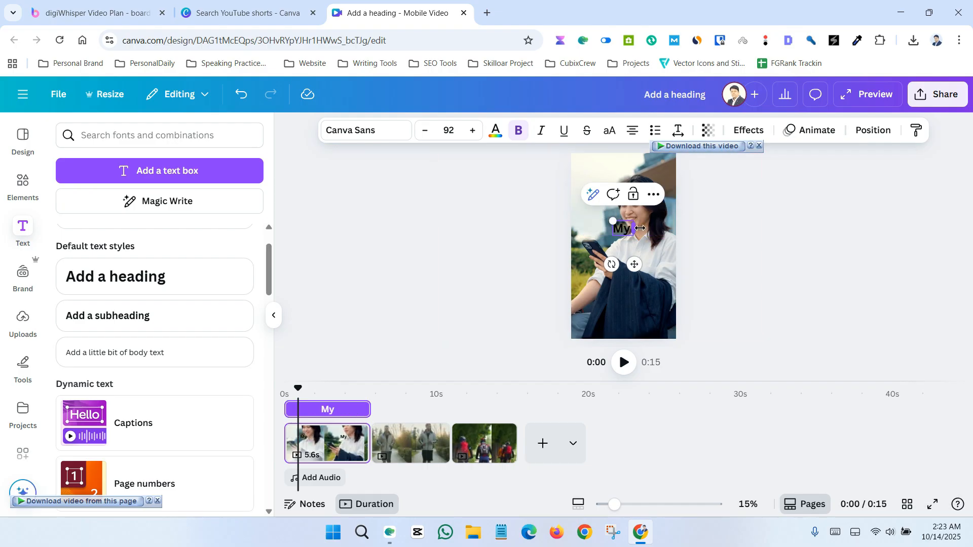
type("Life")
- Change the text color of the "My Life" heading to white
key("ctrl+m")
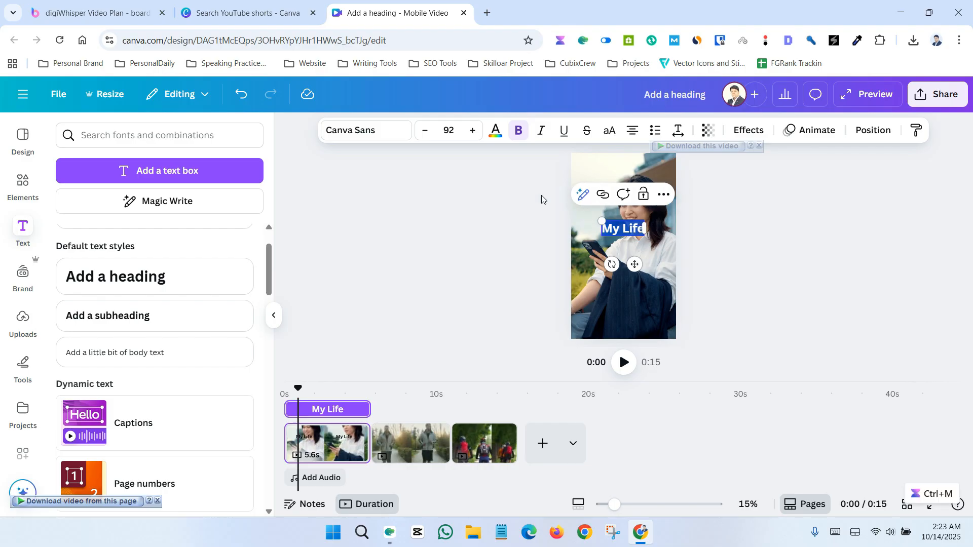
left_click(495, 131)
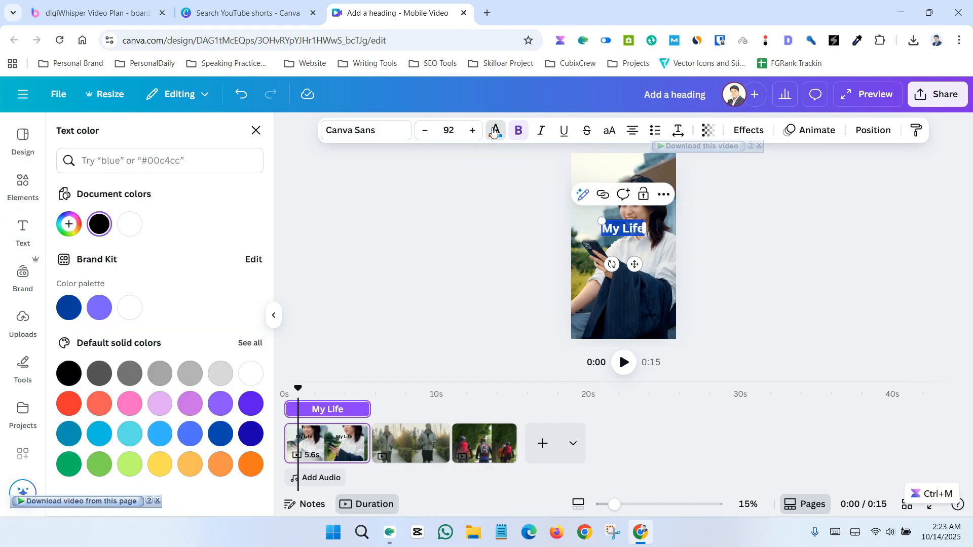
left_click(129, 225)
left_click(766, 280)
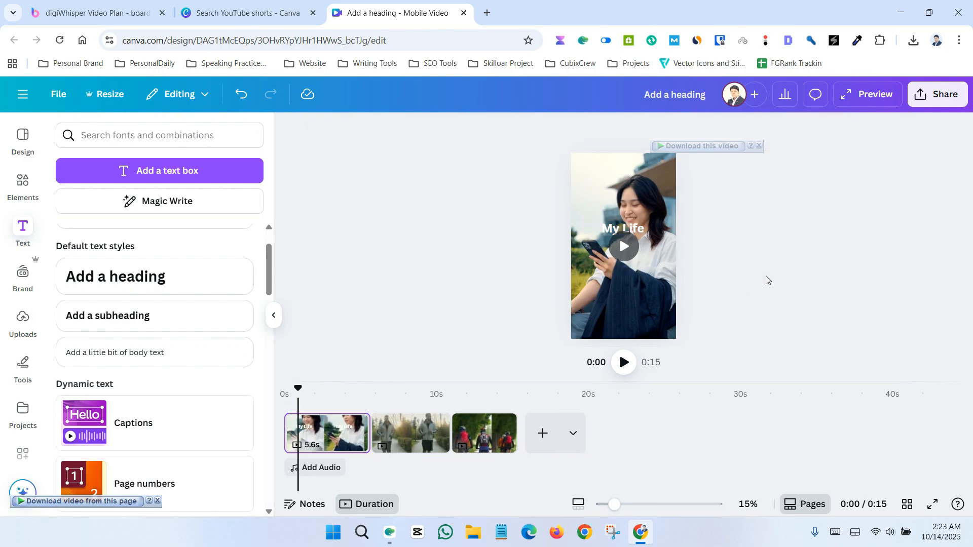
- Enlarge the "My Life" heading to size 159 low in the frame and set its font to Bricolage Grotesque
left_click(639, 233)
left_click_drag(638, 233, 638, 304)
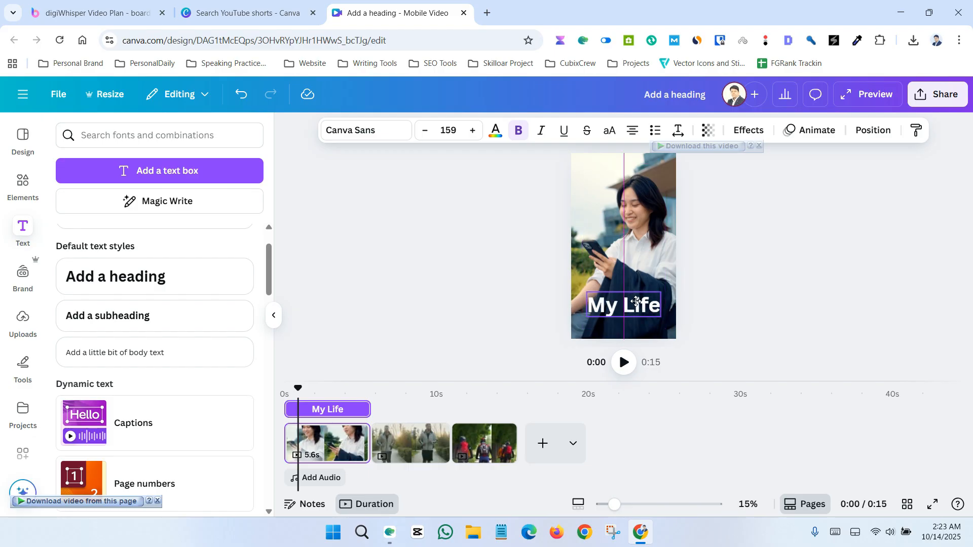
double_click(637, 303)
triple_click(637, 302)
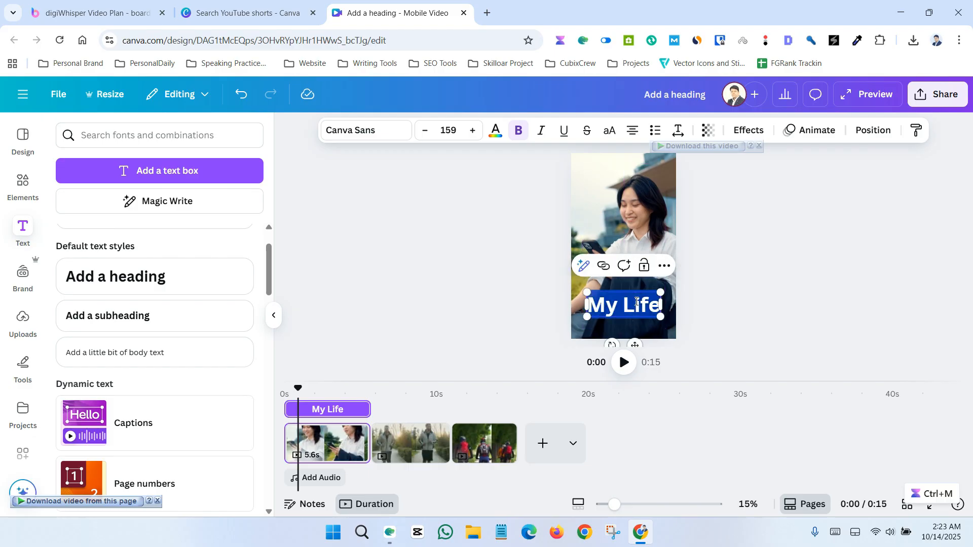
left_click(379, 130)
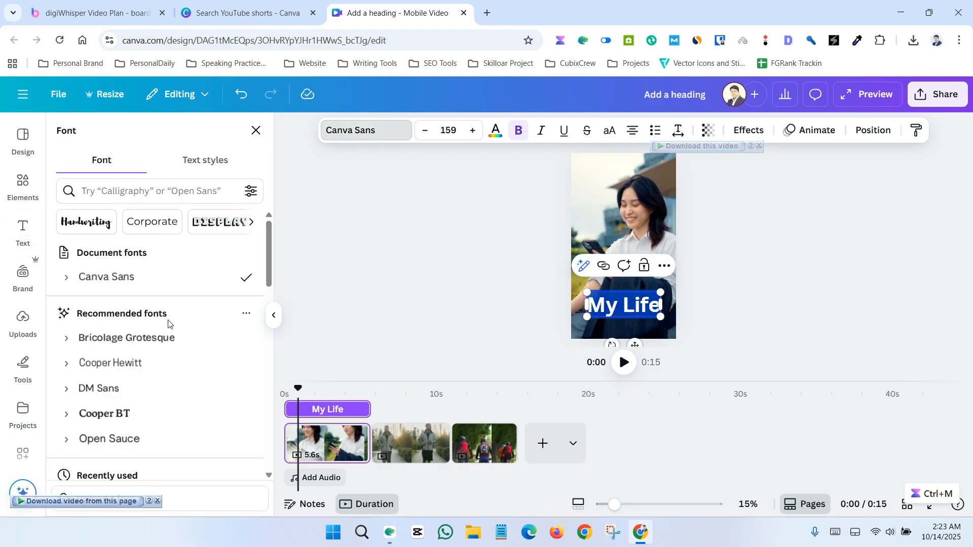
left_click(159, 340)
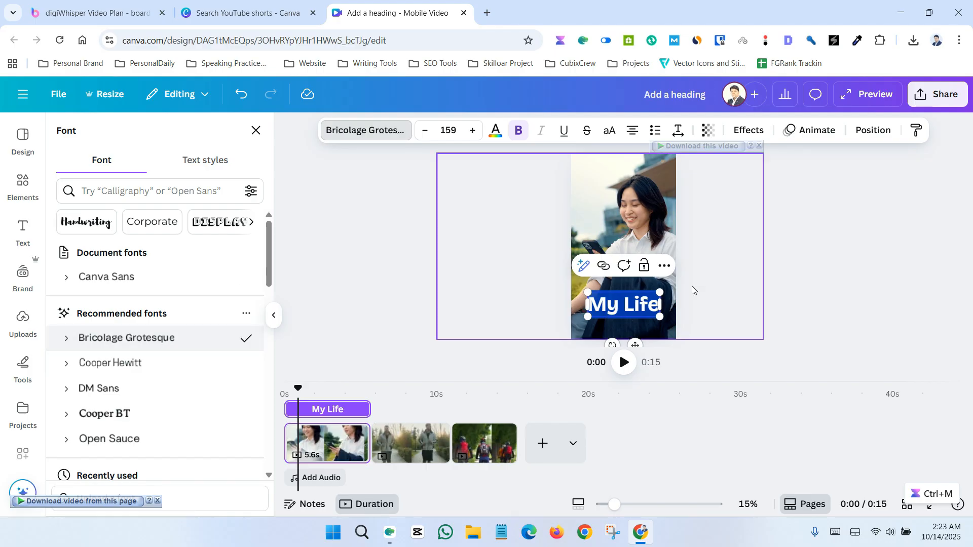
left_click(750, 281)
- Advance playback to the second page with the walking man and add a heading there reading "Walking"
left_click(625, 362)
left_click(626, 363)
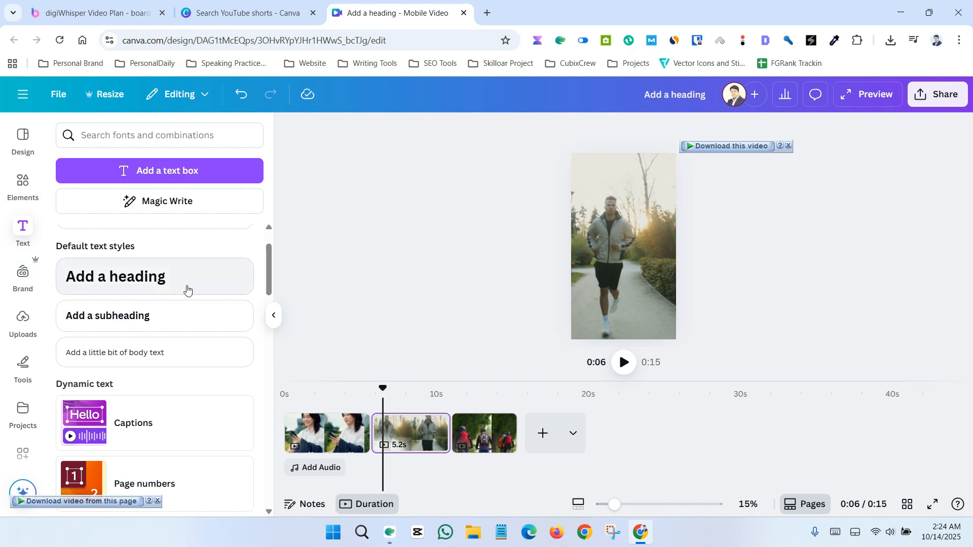
left_click(152, 282)
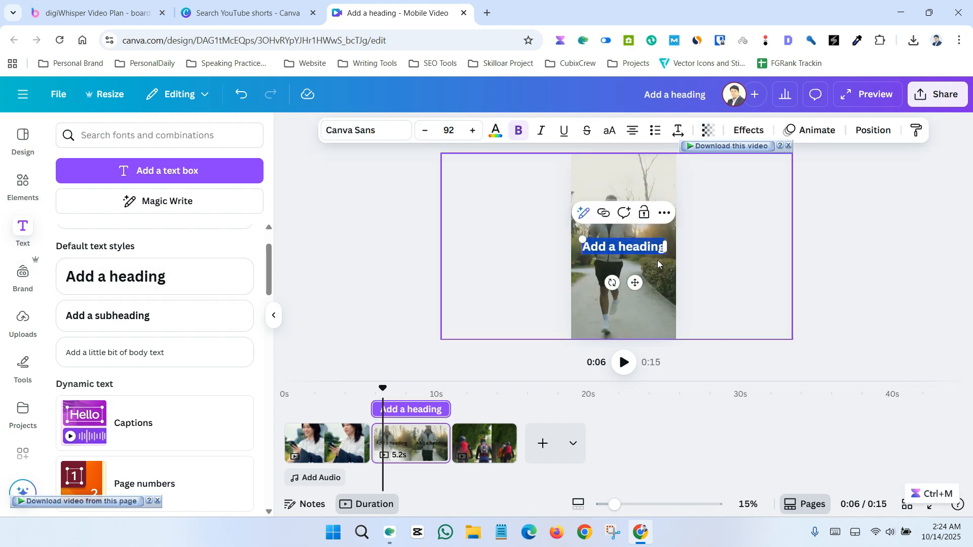
double_click(641, 248)
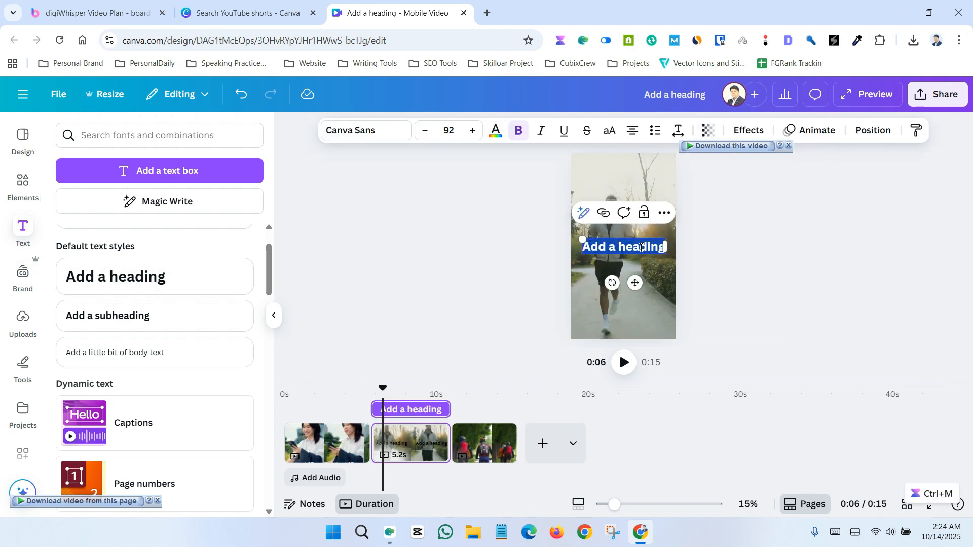
type("Walking")
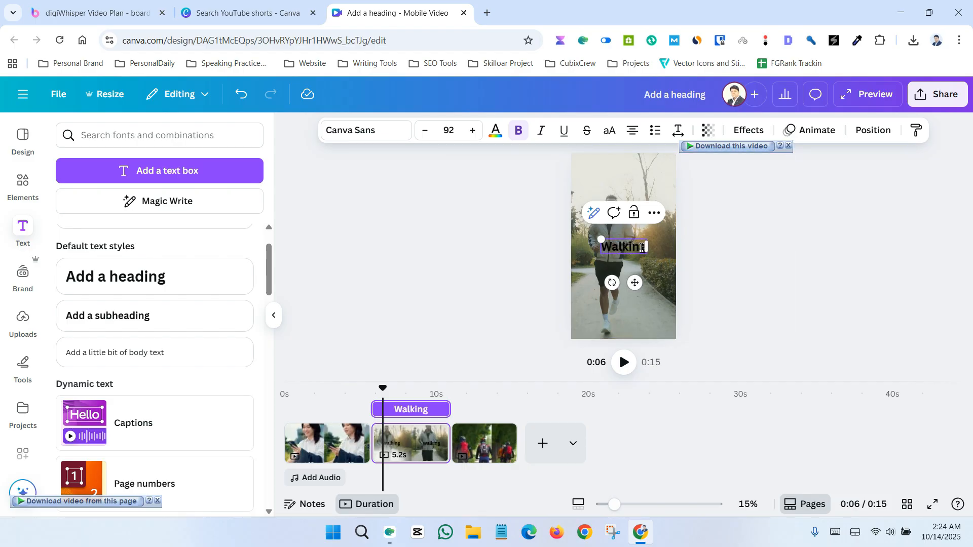
- Set the font of the whole "Walking" heading to TAN Headline
key("ctrl+a")
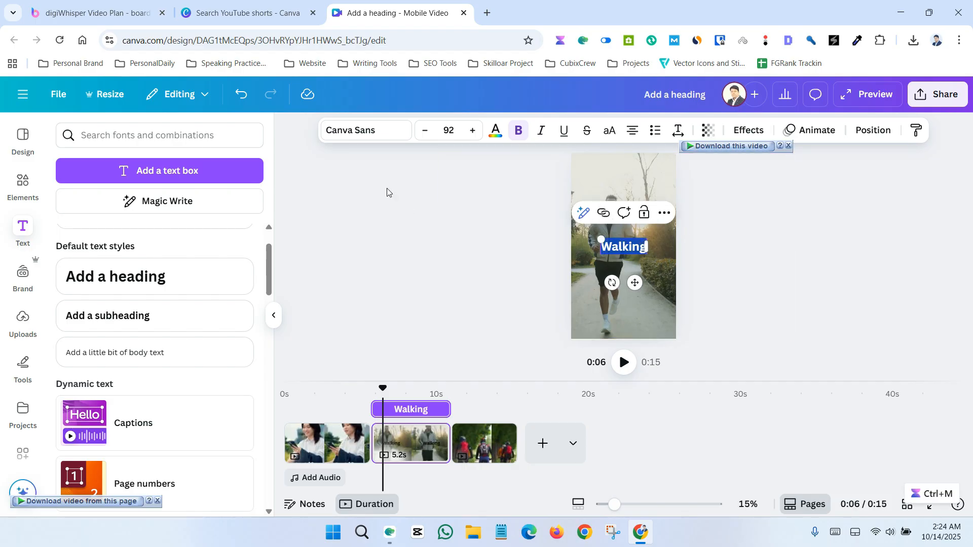
left_click(355, 133)
scroll(172, 294, "down", 3)
left_click(137, 359)
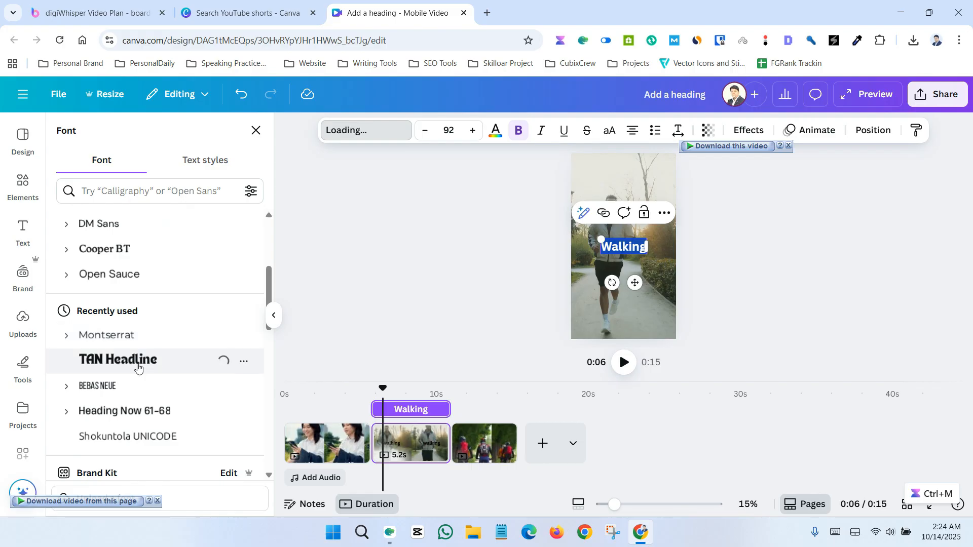
key("Escape")
left_click(745, 277)
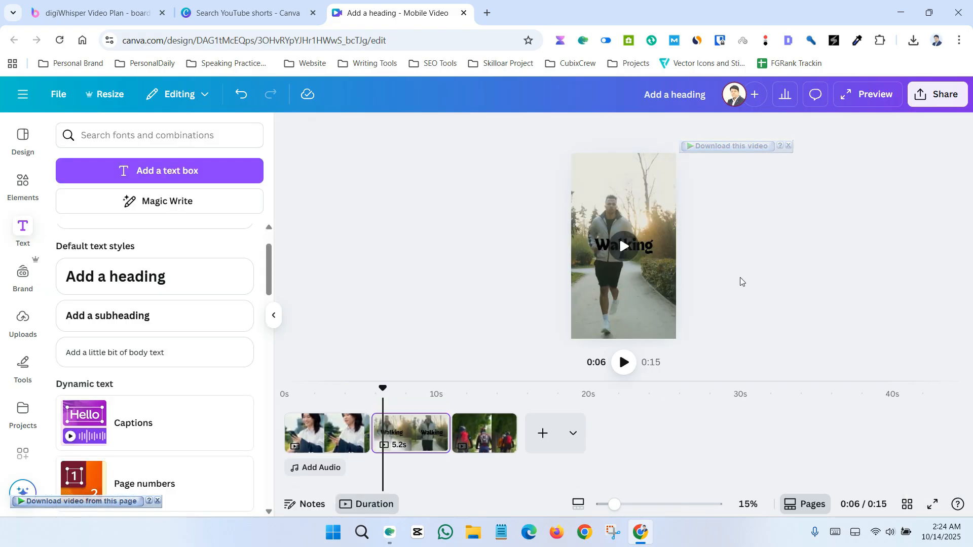
- Change the "Walking" heading's text color to white and move it low in the frame, keeping it horizontally centered
left_click(652, 252)
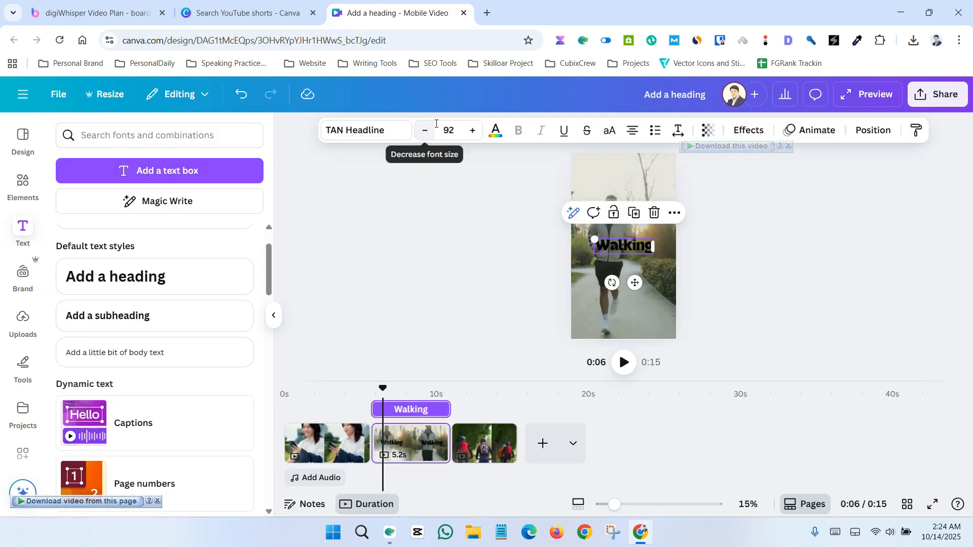
left_click(494, 131)
left_click(131, 224)
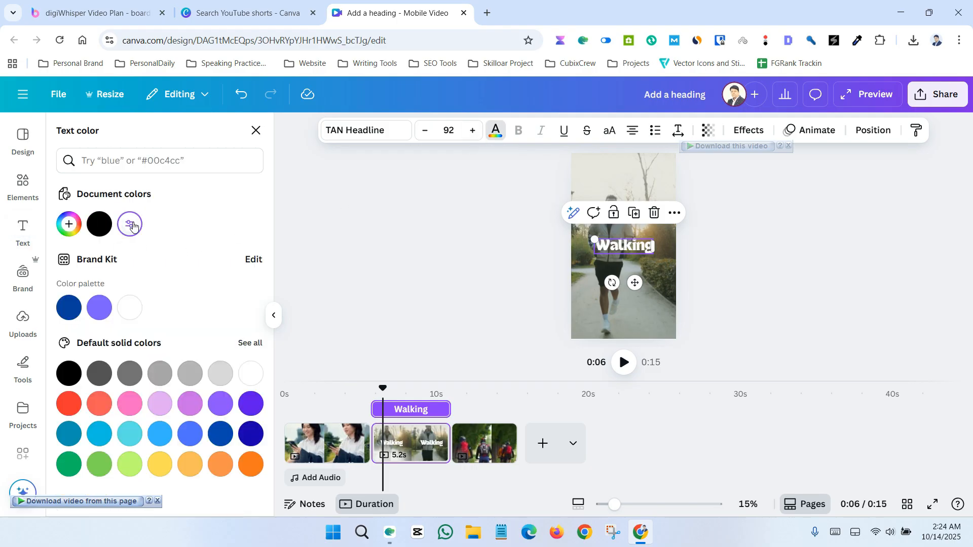
left_click(773, 254)
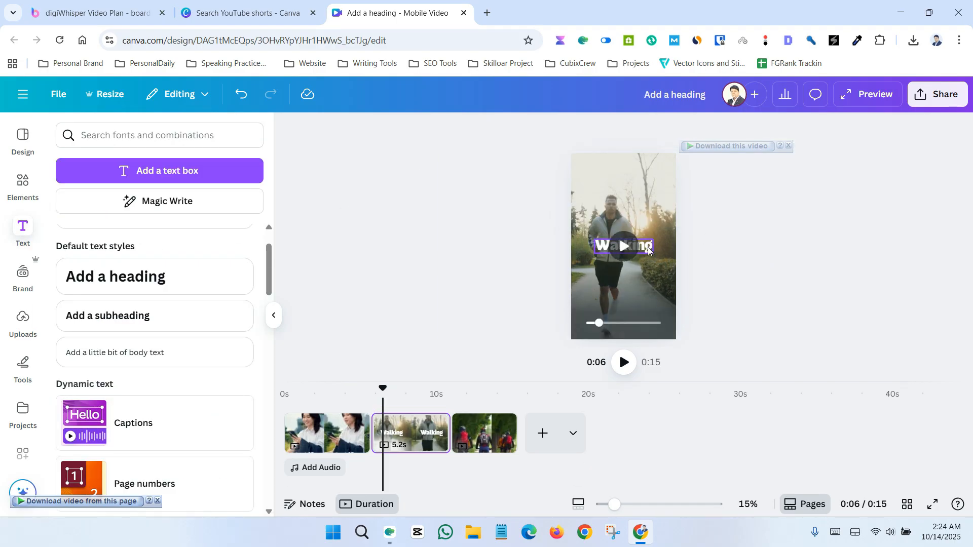
left_click_drag(649, 247, 649, 311)
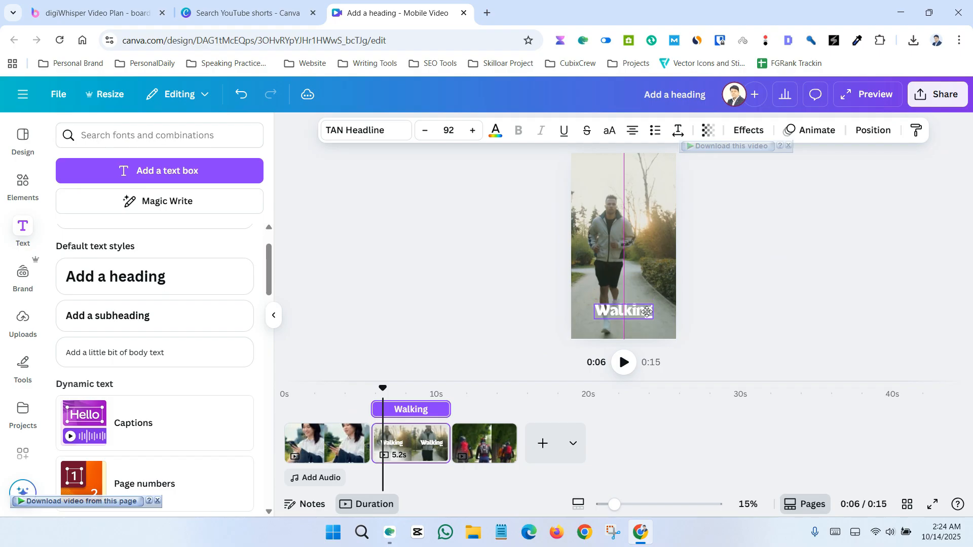
left_click(769, 303)
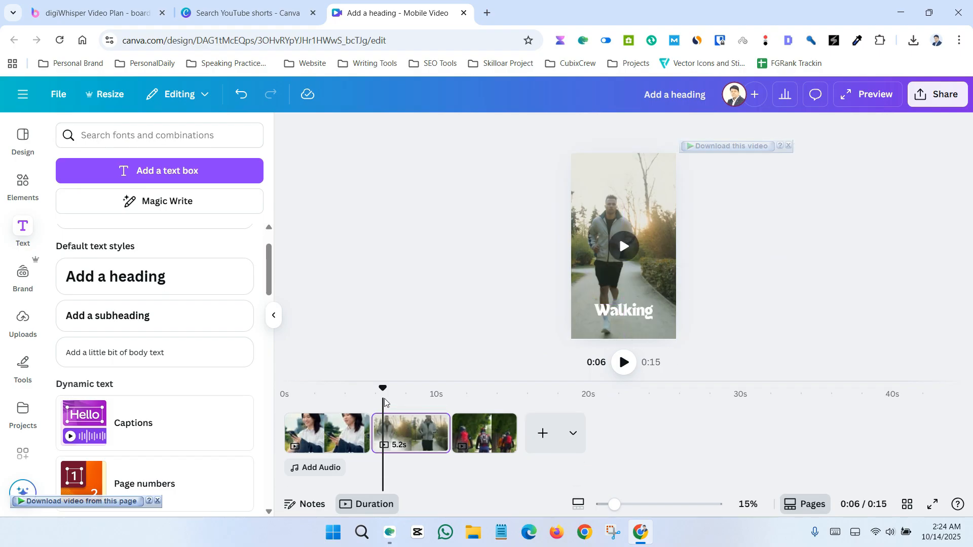
- Preview the video from the beginning into the cyclists' clip, and return the playhead to the start
left_click(320, 402)
left_click_drag(319, 390, 283, 390)
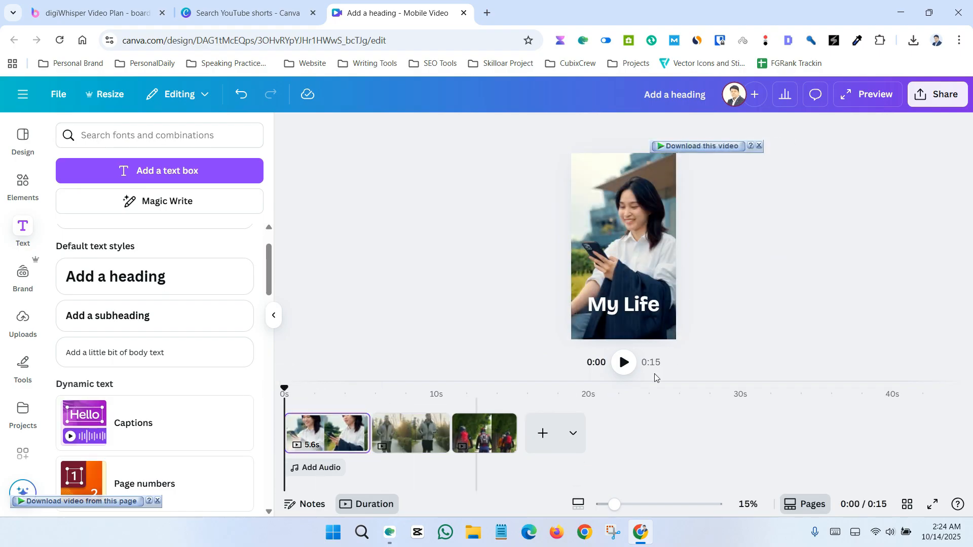
left_click(624, 365)
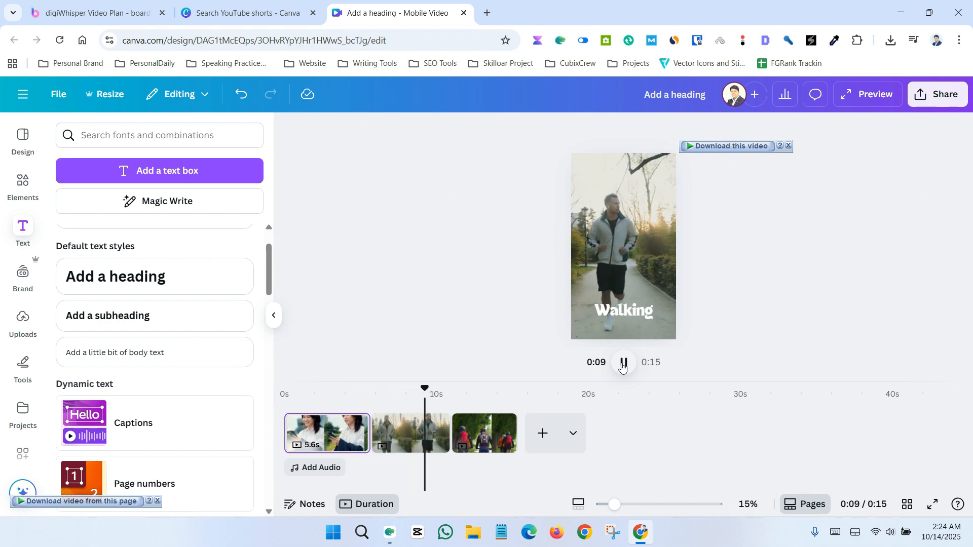
left_click(623, 363)
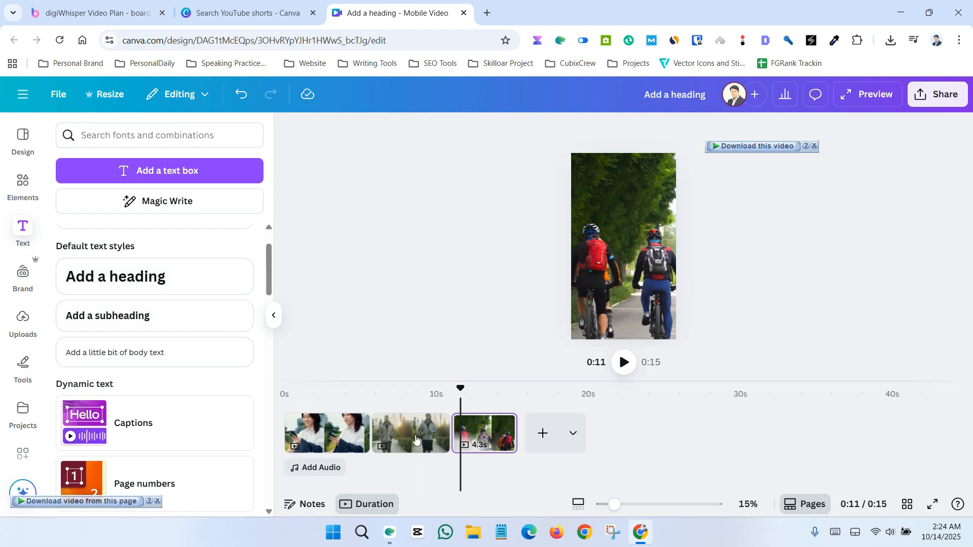
left_click_drag(460, 389, 65, 292)
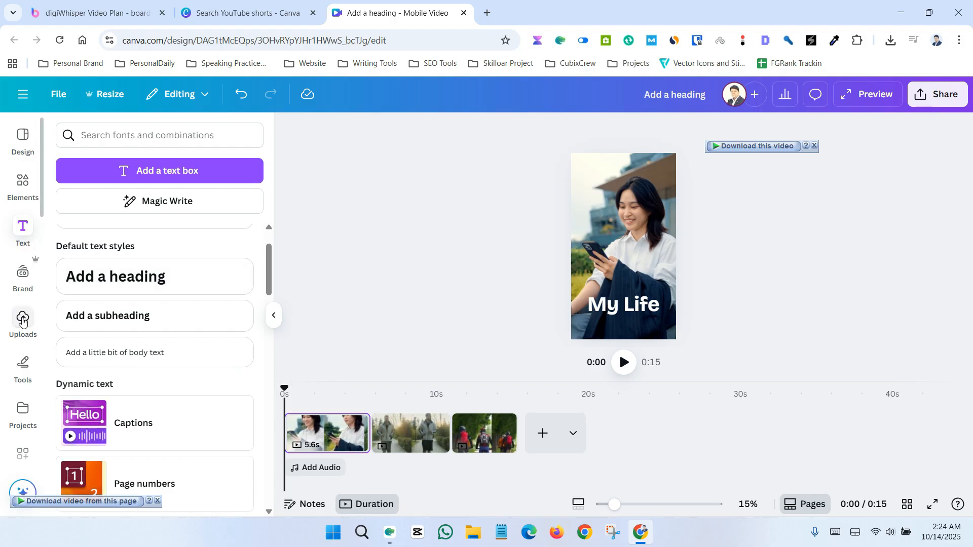
- Search the audio library for "lifestyle" and browse the available music tracks
left_click(297, 471)
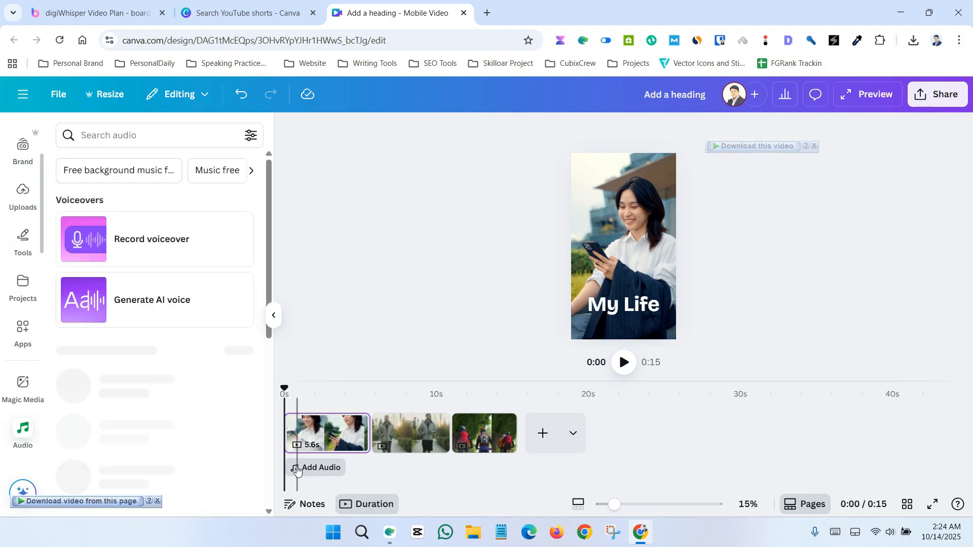
scroll(182, 329, "down", 3)
scroll(183, 330, "up", 3)
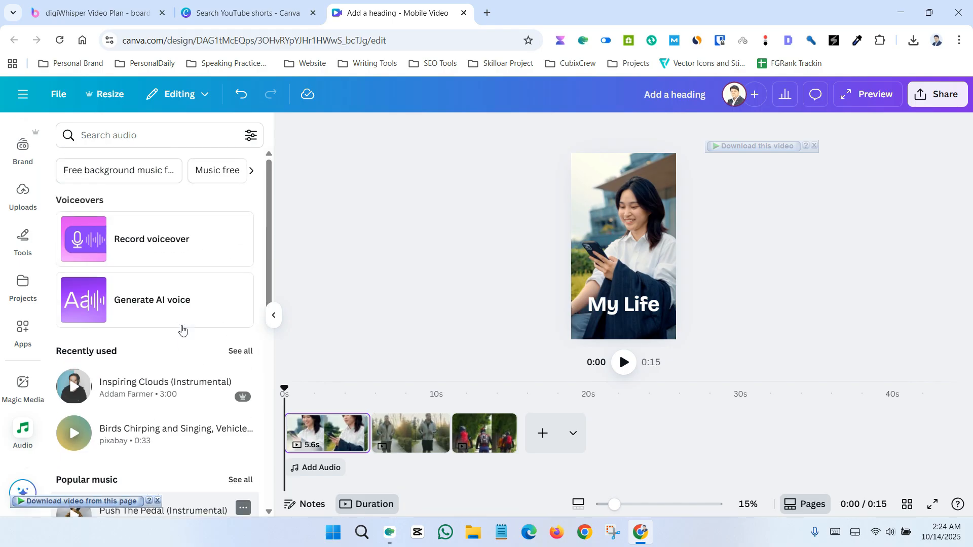
scroll(137, 269, "down", 3)
scroll(144, 325, "up", 3)
left_click(110, 138)
type("lifestyle")
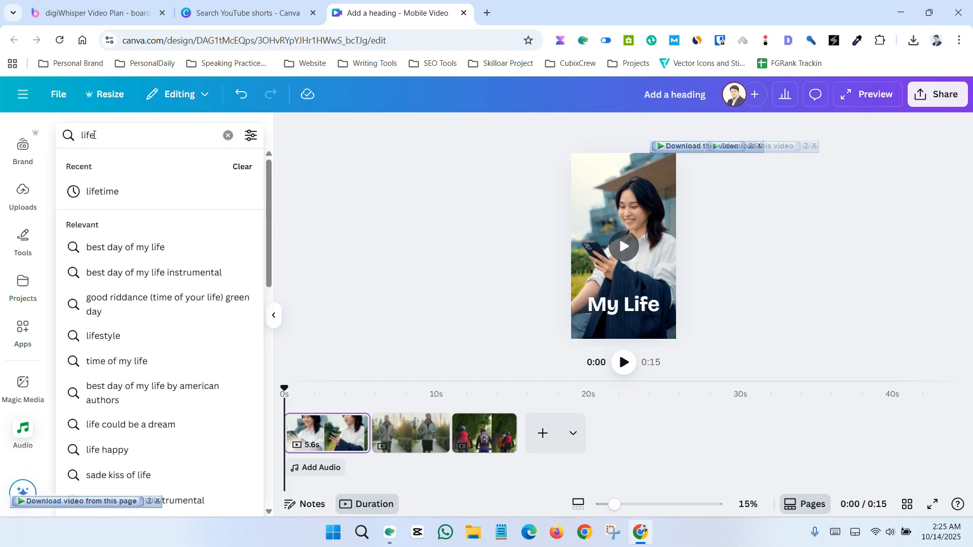
key("Return")
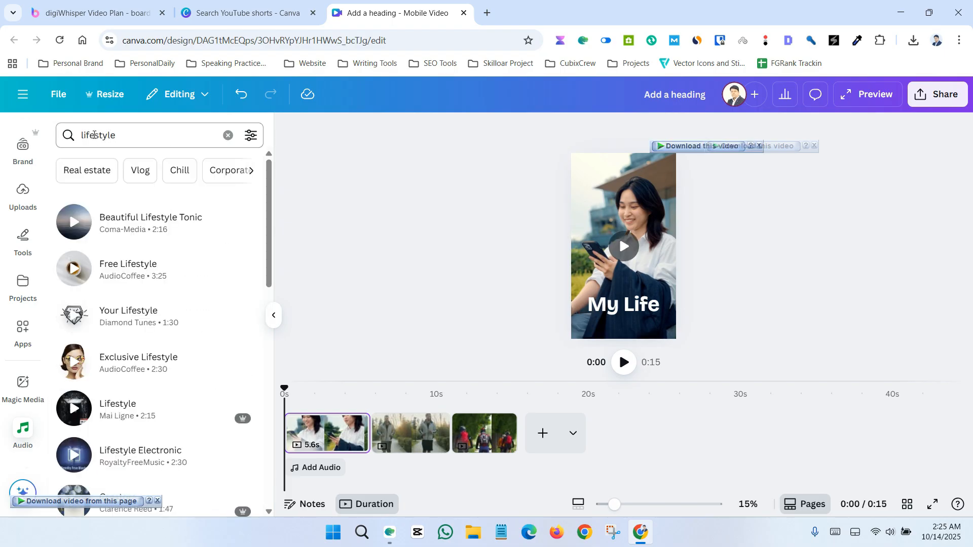
scroll(109, 243, "down", 3)
scroll(130, 289, "down", 3)
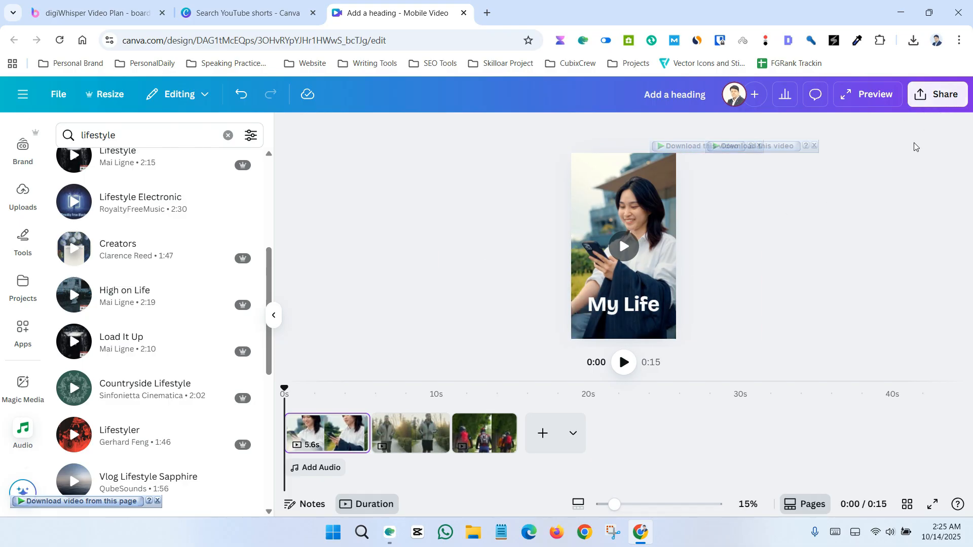
- Download pages 1–3 of the design as an MP4 video in 1080p (HD) quality
left_click(943, 91)
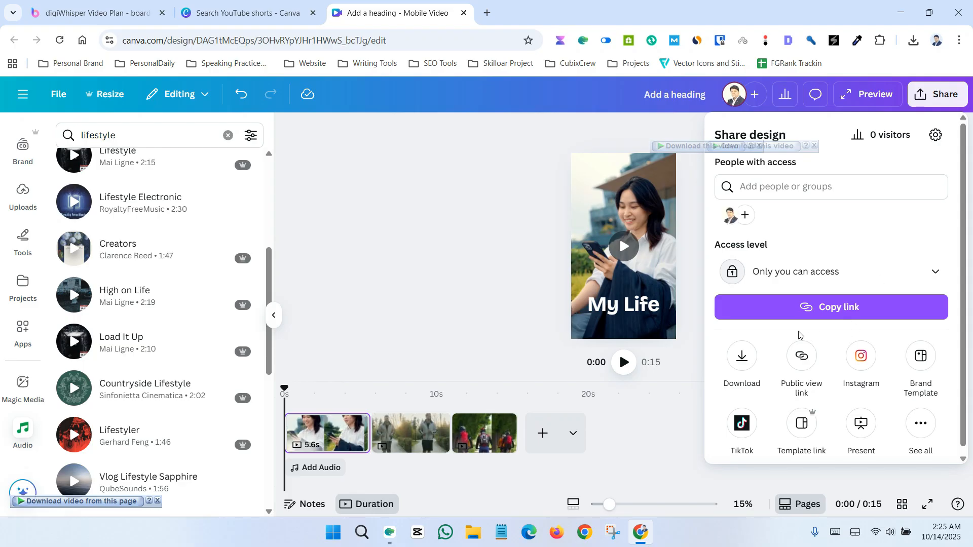
left_click(741, 357)
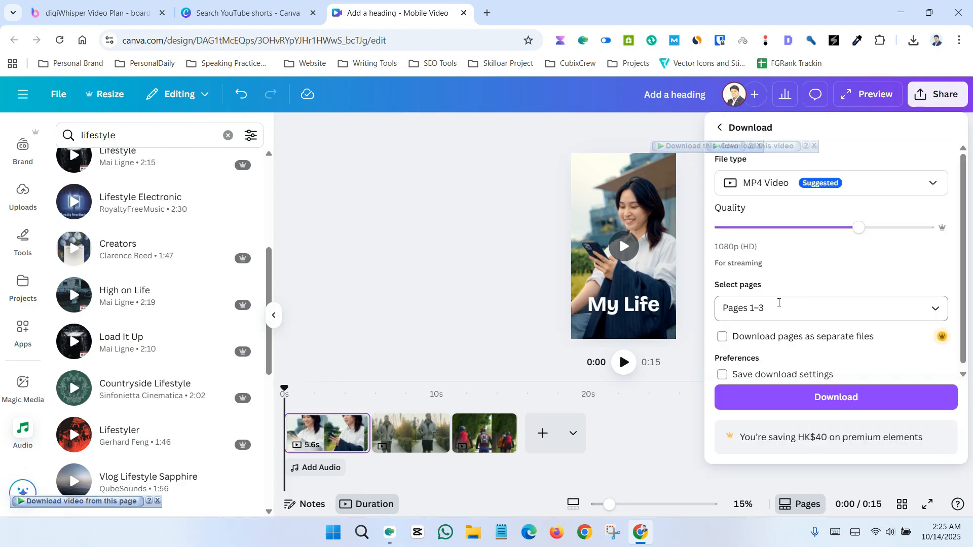
left_click(885, 186)
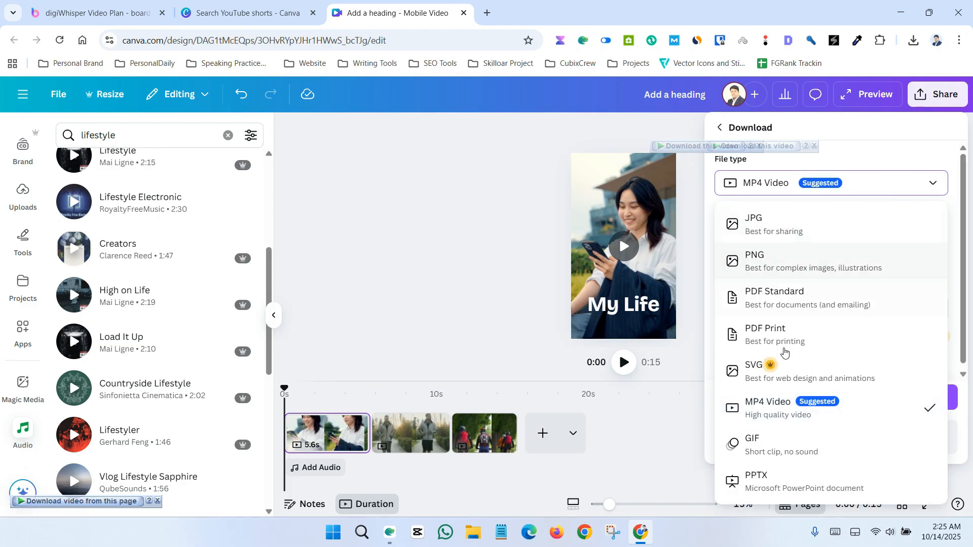
left_click(773, 413)
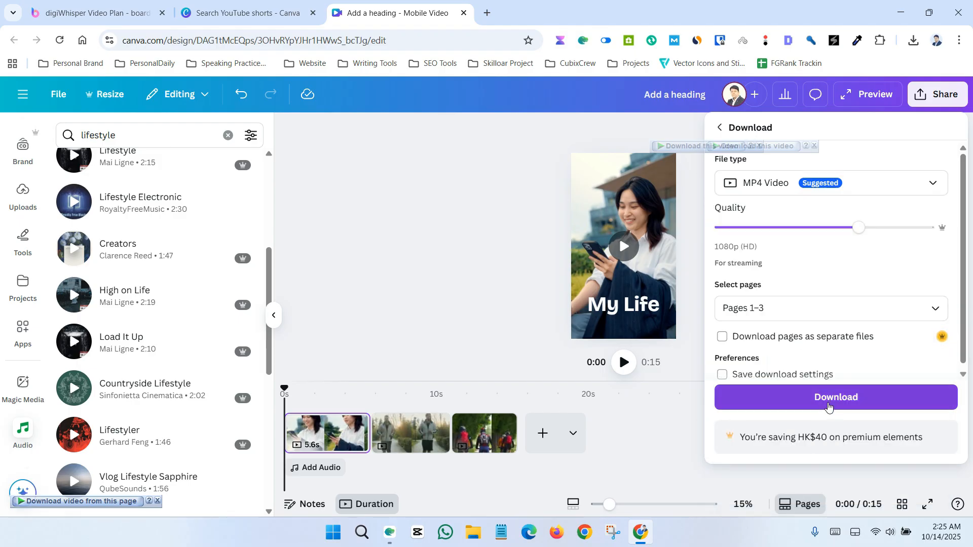
scroll(786, 355, "down", 1)
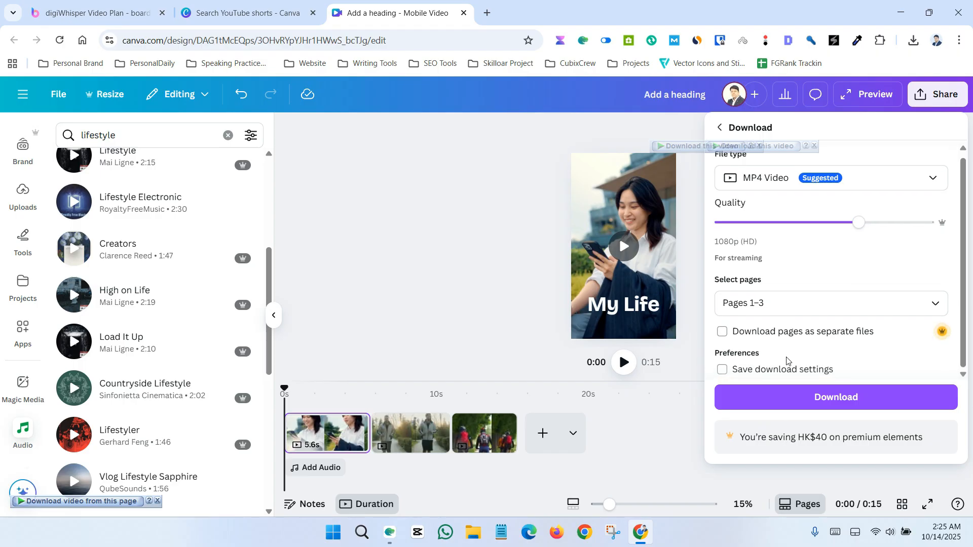
left_click(836, 398)
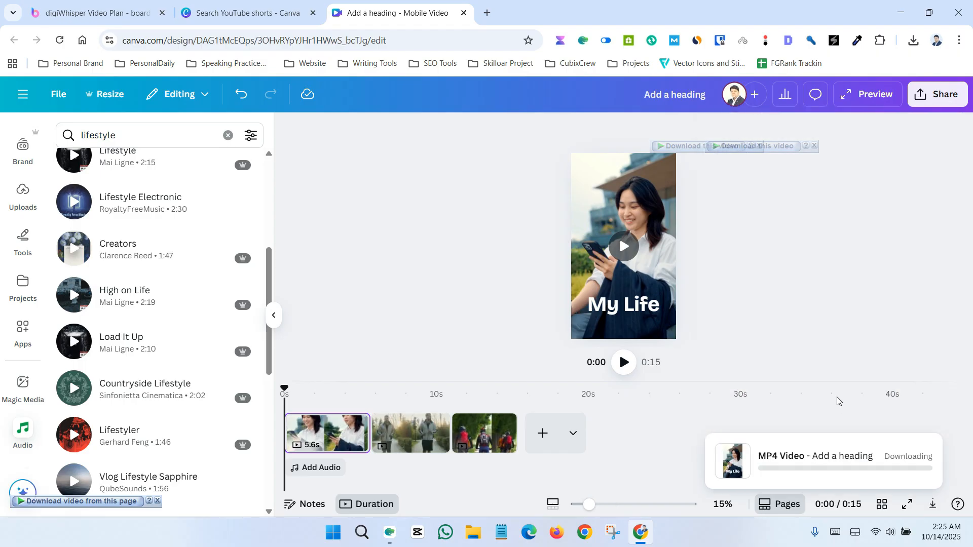